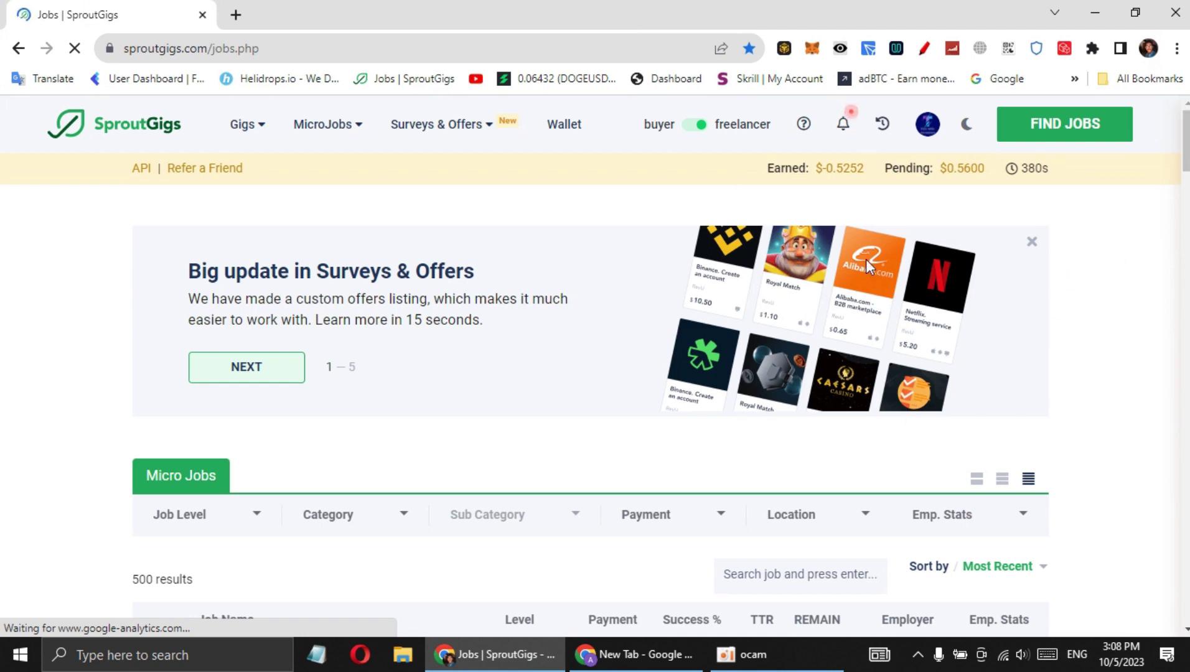
Scroll the jobs list and highlight its 500 results count
scroll(591, 348, "down", 15)
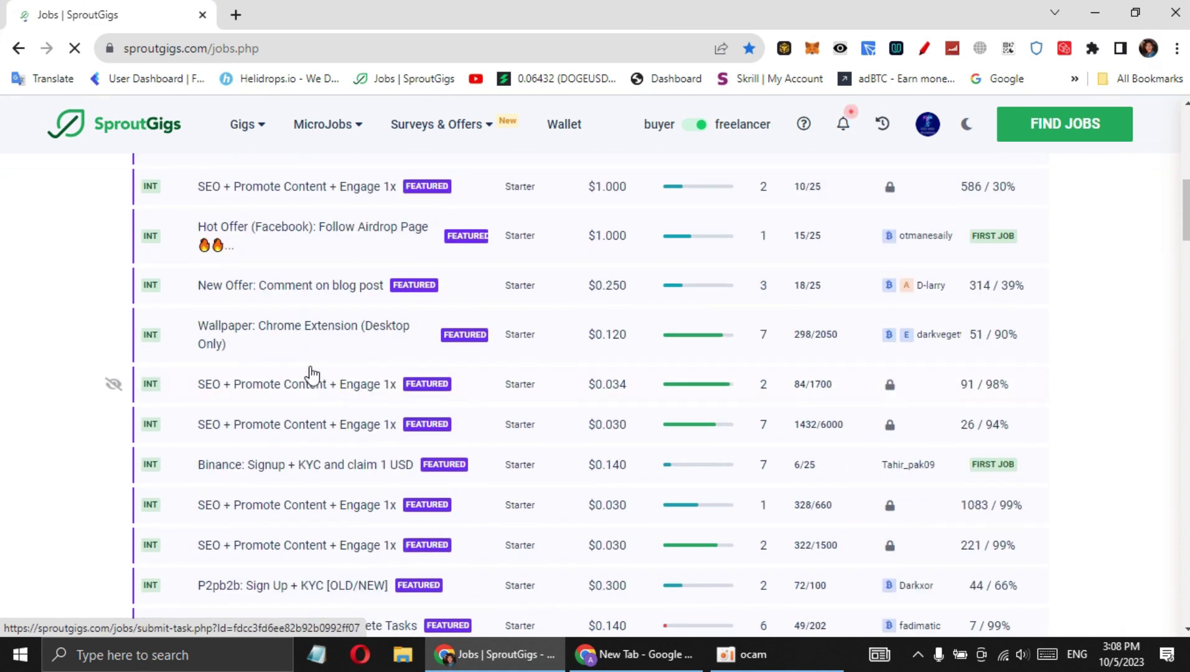
scroll(231, 398, "up", 15)
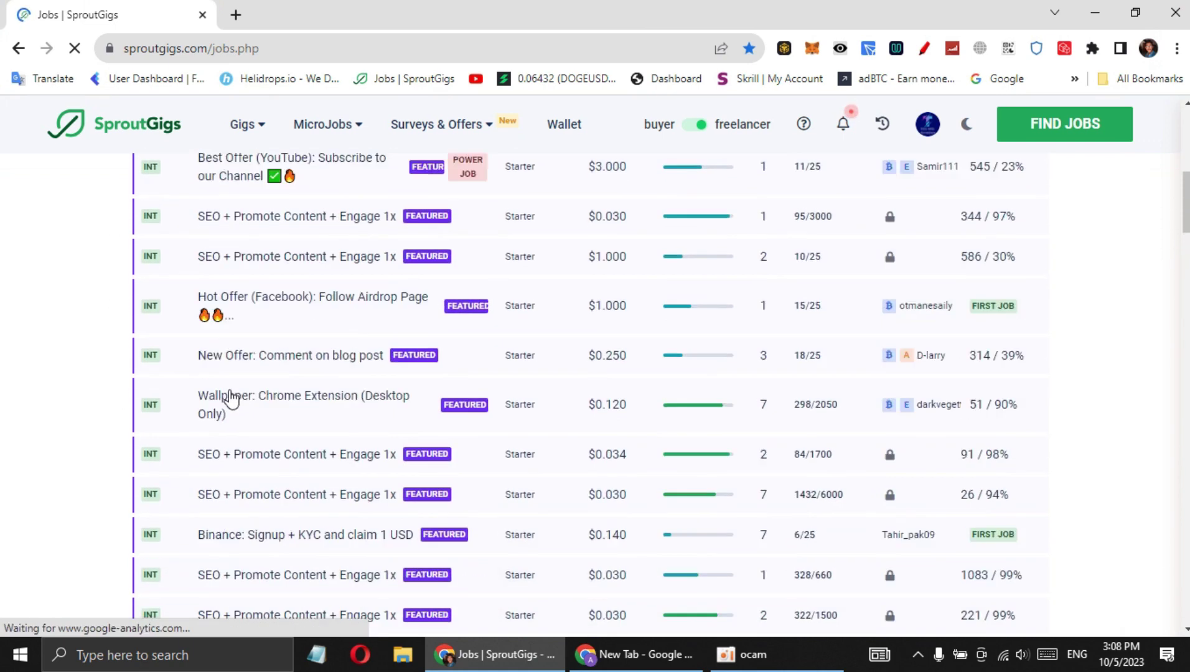
left_click_drag(130, 498, 207, 494)
left_click(212, 494)
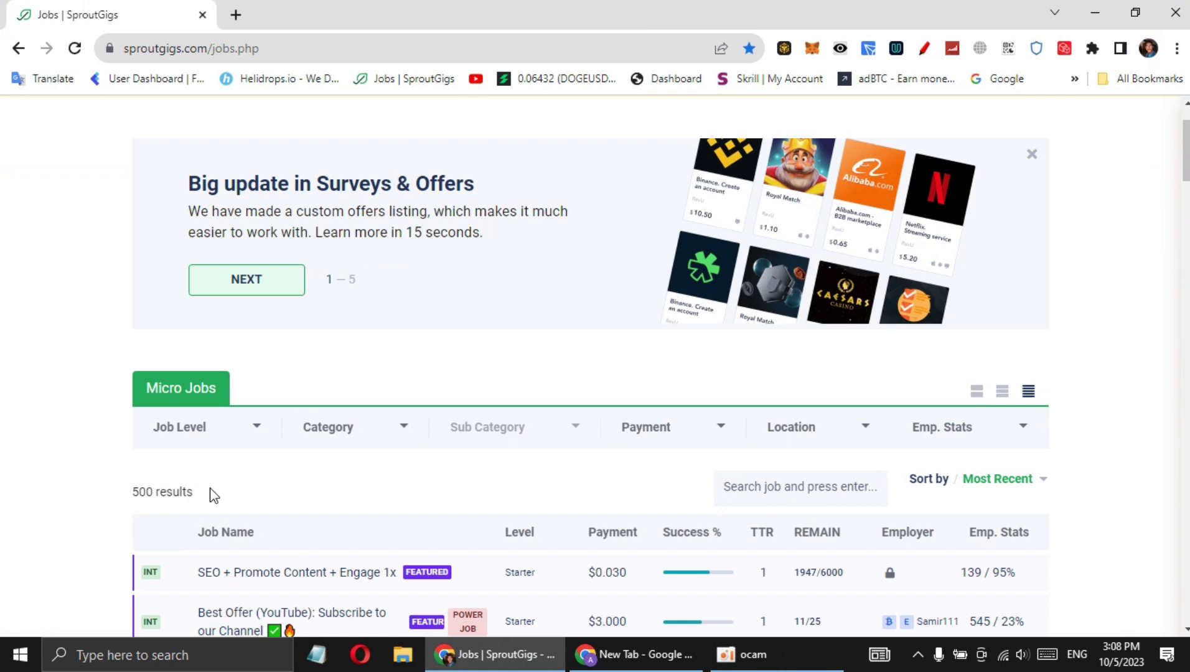
scroll(212, 498, "up", 1)
scroll(199, 505, "down", 1)
scroll(189, 504, "down", 1)
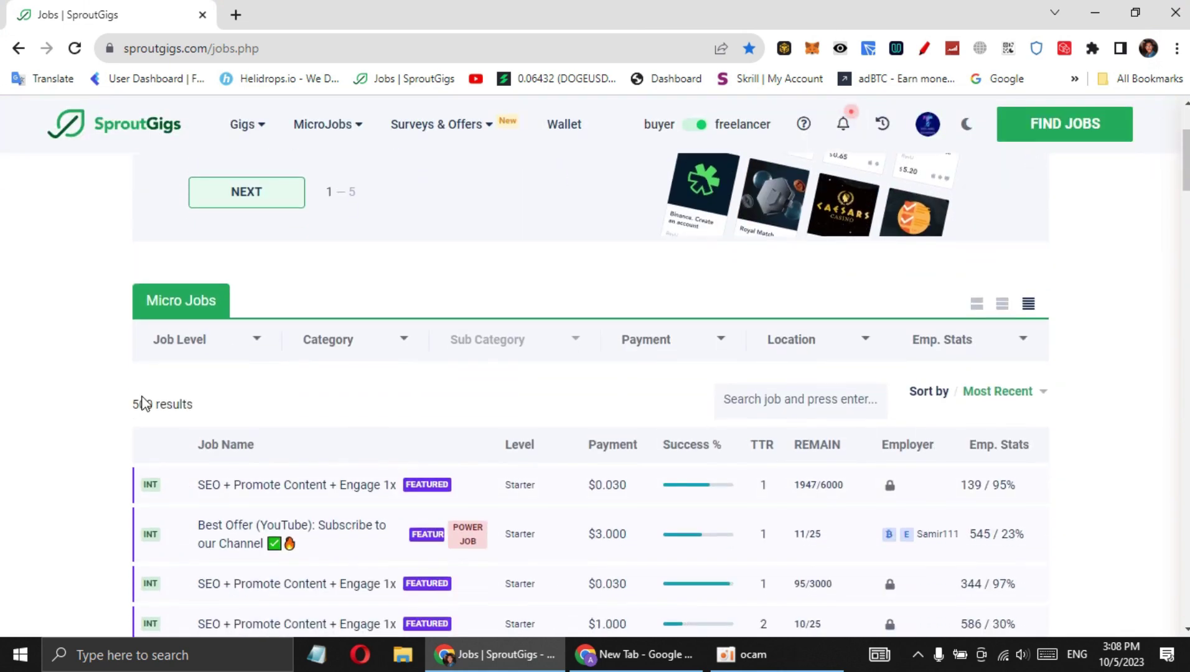
scroll(100, 436, "up", 2)
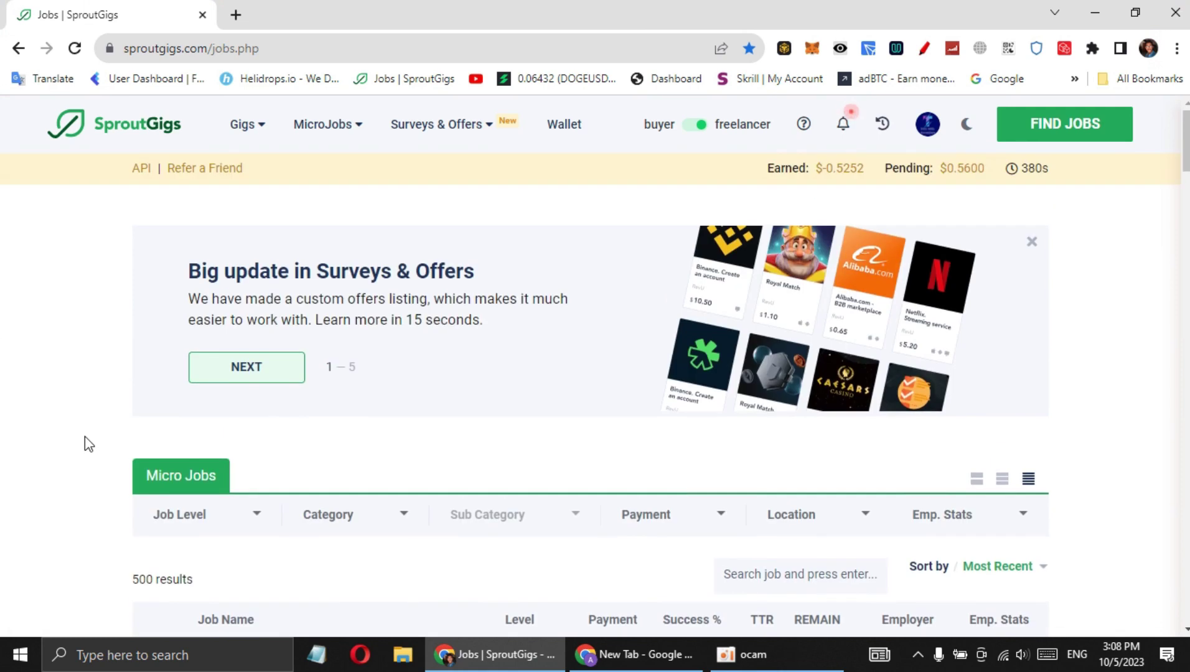
scroll(85, 437, "down", 3)
left_click_drag(125, 323, 215, 318)
left_click(126, 328)
left_click_drag(128, 330, 197, 324)
left_click(198, 325)
left_click_drag(1186, 171, 1186, 342)
scroll(1187, 342, "up", 5)
scroll(152, 366, "down", 6)
scroll(155, 404, "up", 15)
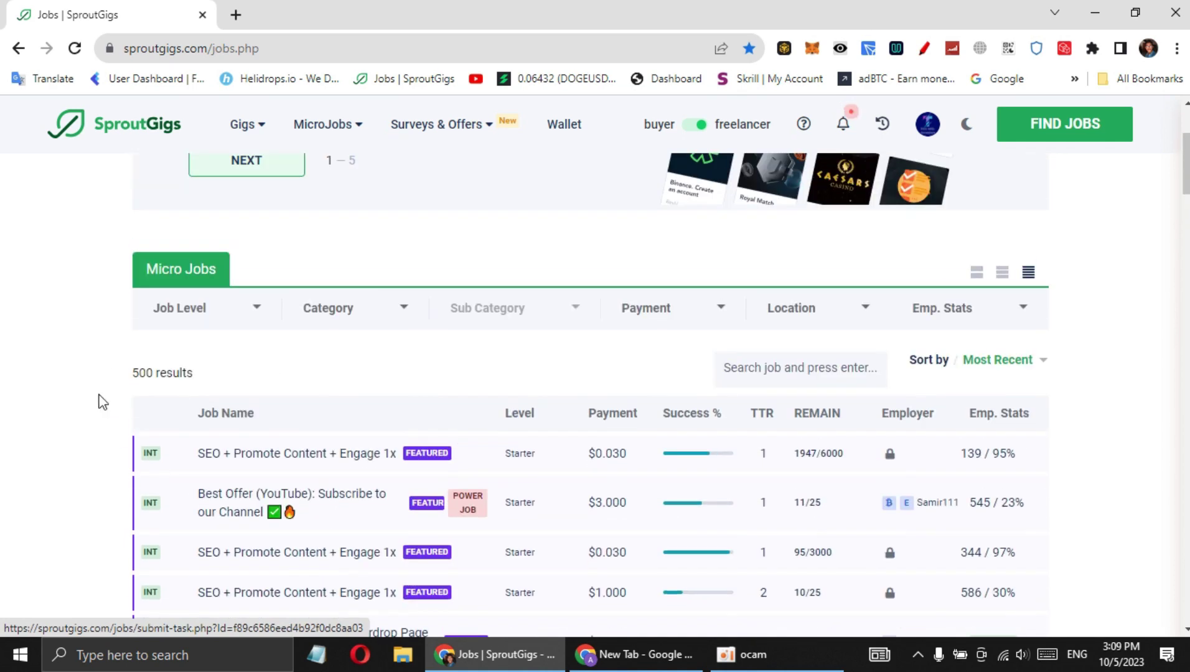
left_click_drag(117, 372, 256, 371)
left_click(256, 371)
left_click_drag(113, 378, 210, 380)
left_click(213, 382)
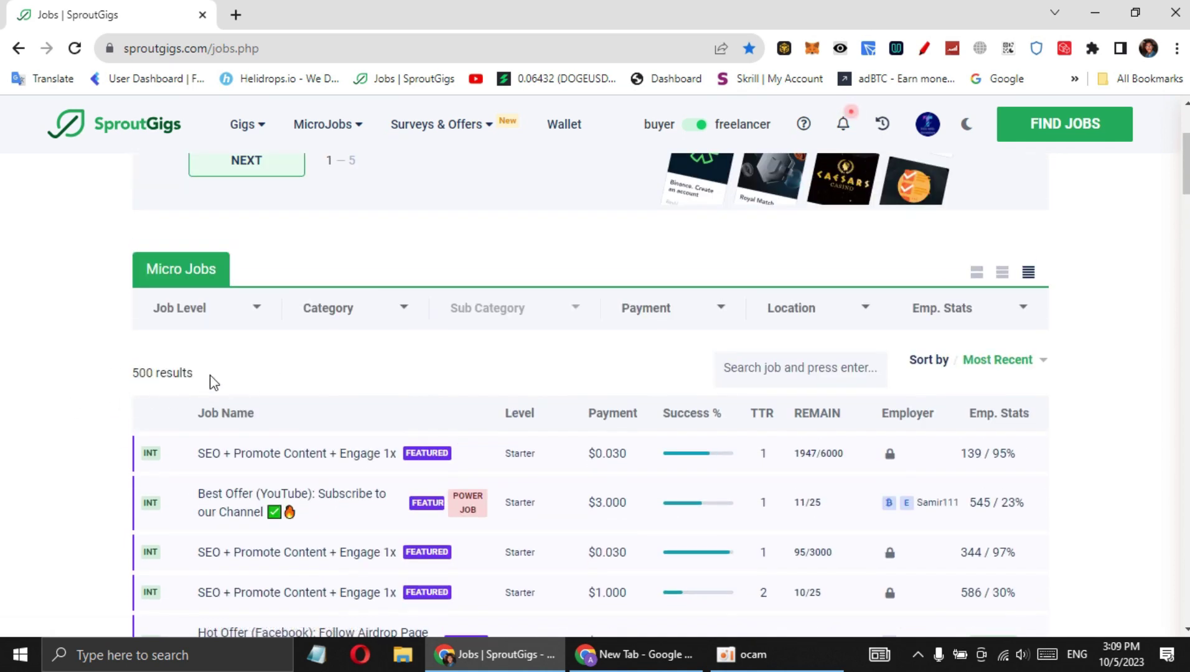
scroll(214, 382, "up", 3)
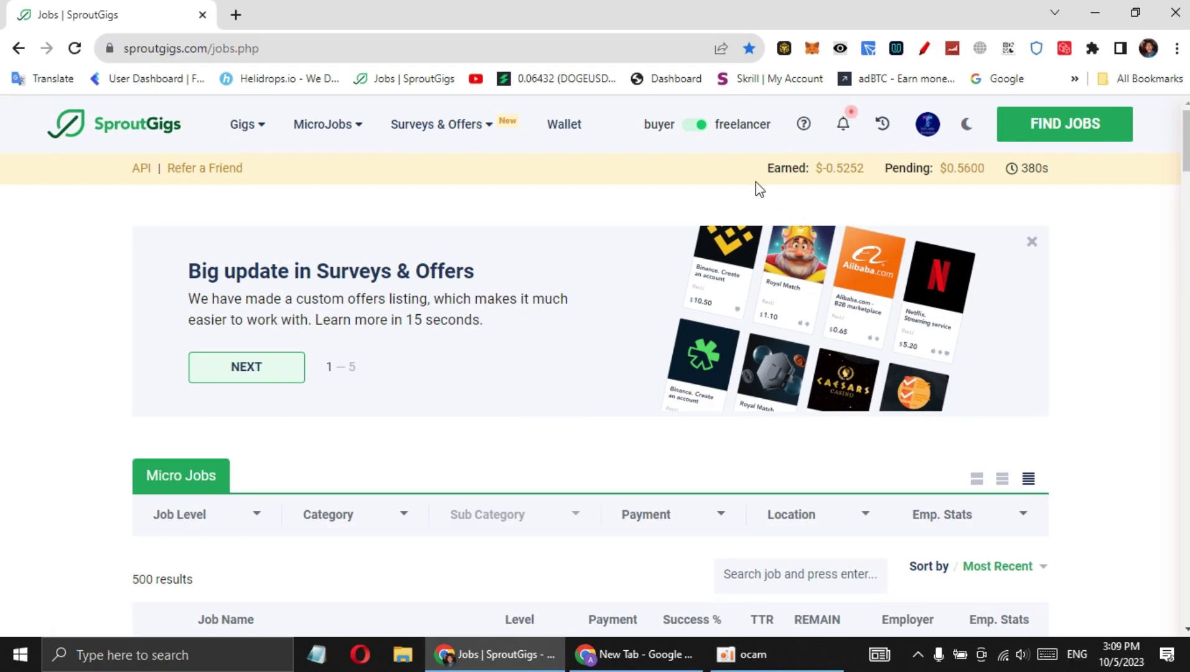
Highlight the Earned label and its $-0.5252 balance in the header
double_click(787, 168)
left_click(812, 187)
left_click_drag(832, 168, 865, 178)
left_click(870, 167)
left_click(866, 196)
Highlight the 380s task timer and show its explanation
double_click(1033, 168)
left_click(1075, 176)
double_click(1013, 172)
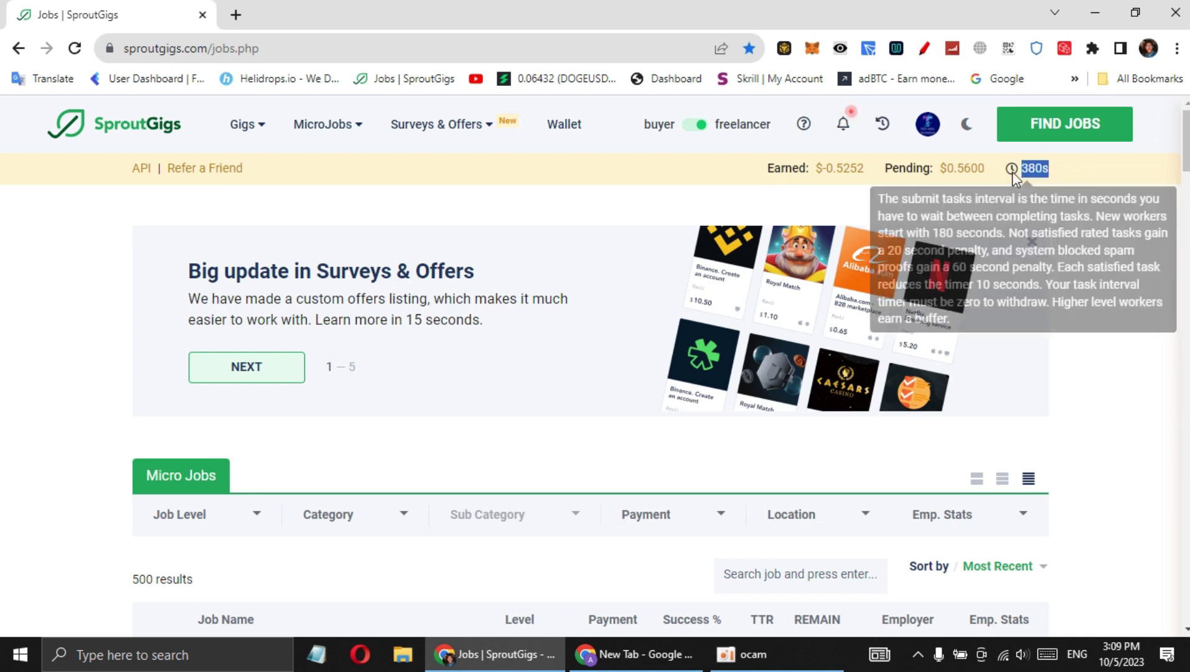
left_click(1072, 167)
double_click(1007, 172)
left_click(1089, 177)
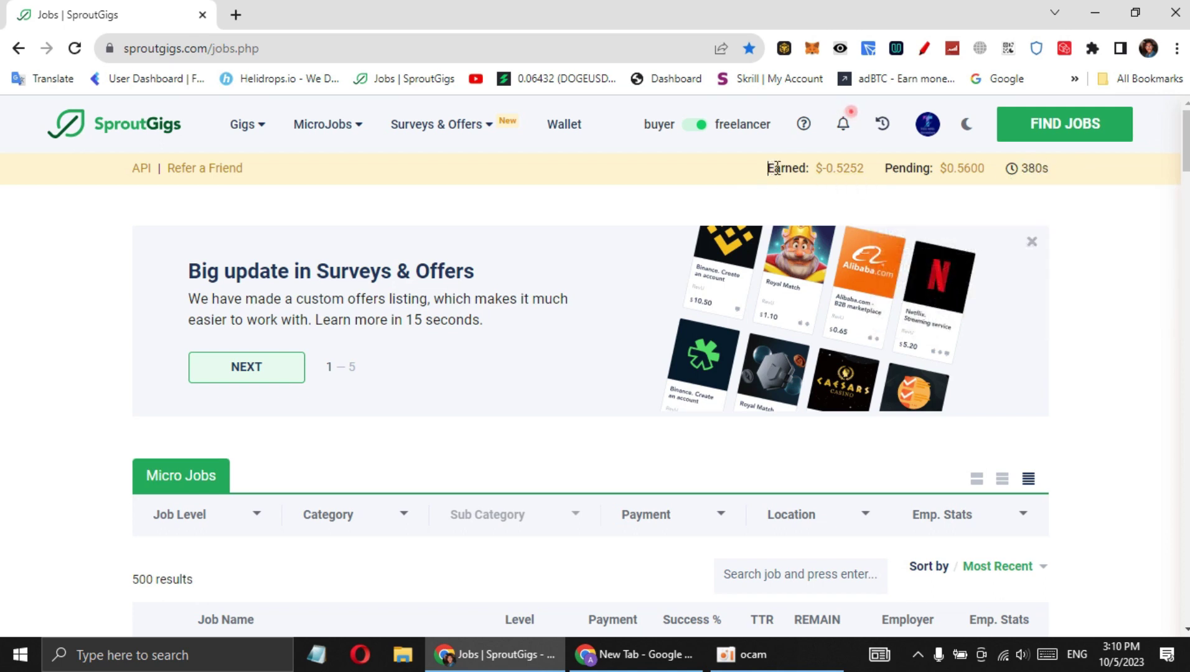
Highlight the earned balance with its label again, checking the $-0.5252 amount
left_click_drag(777, 168, 865, 166)
left_click(854, 200)
left_click_drag(770, 169, 868, 168)
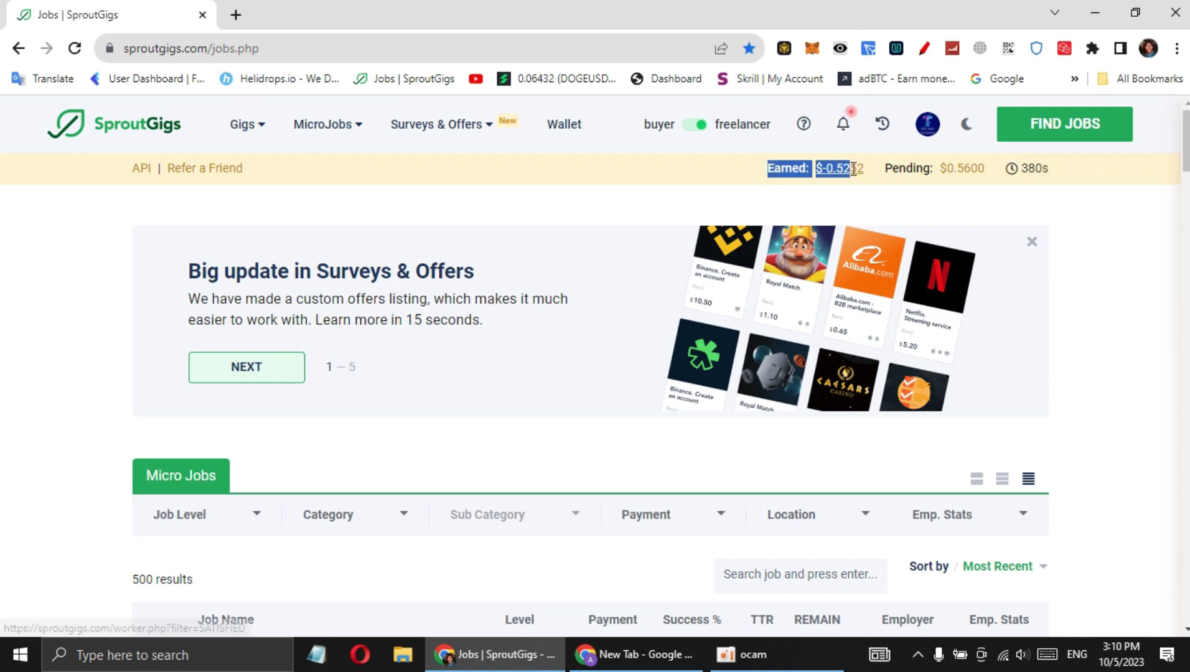
left_click(876, 169)
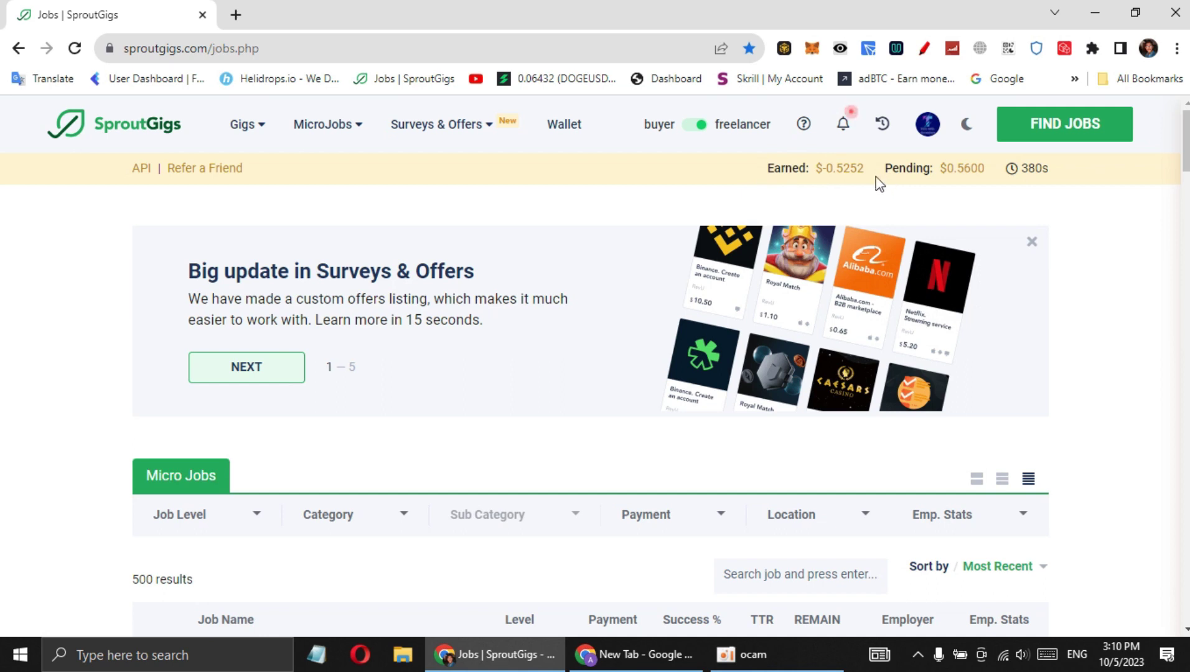
left_click_drag(870, 179, 814, 175)
left_click(818, 182)
mouse_move(869, 177)
left_mouse_down()
mouse_move(762, 176)
mouse_move(867, 178)
left_mouse_up()
left_click(762, 169)
left_click(871, 193)
scroll(902, 262, "down", 3)
scroll(996, 245, "up", 3)
scroll(595, 374, "down", 5)
scroll(594, 373, "up", 5)
Open MicroJobs > Finished Tasks and search for 'github'
mouse_move(340, 138)
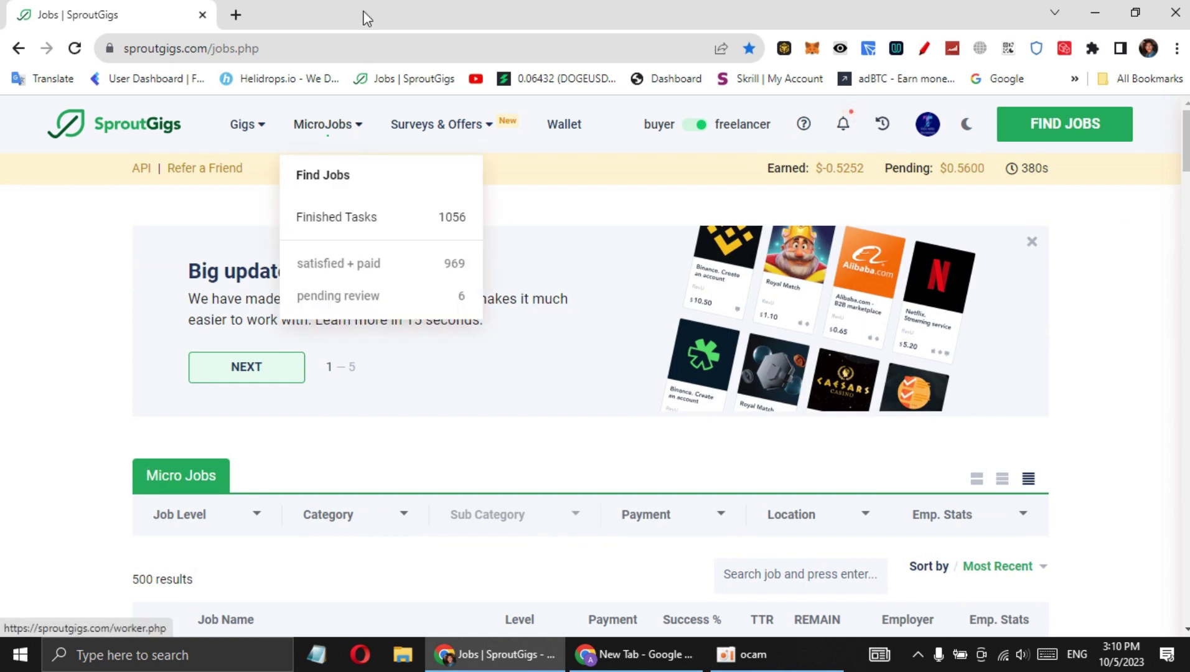
left_click(332, 217)
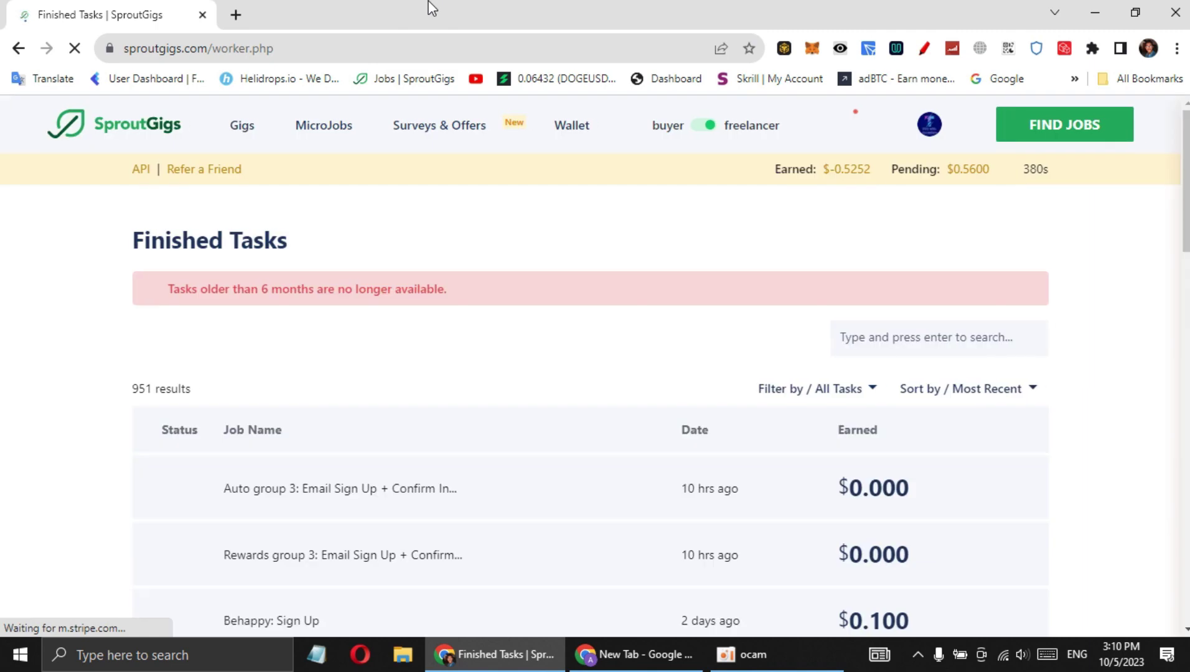
left_click(911, 332)
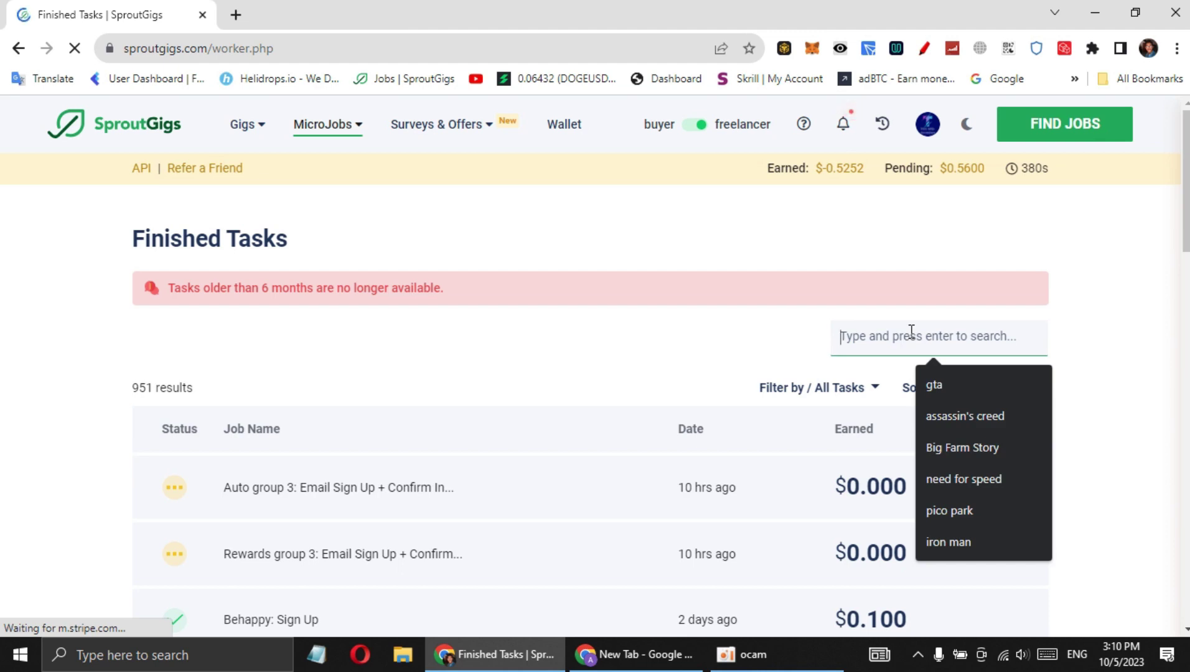
type("github")
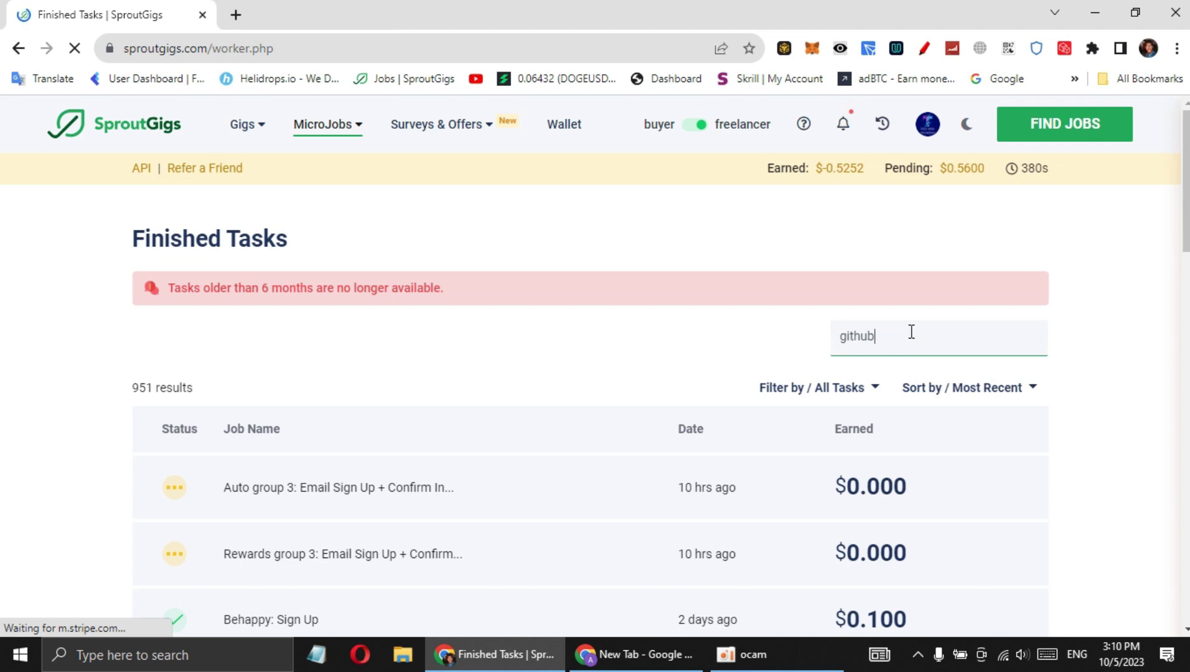
key("Return")
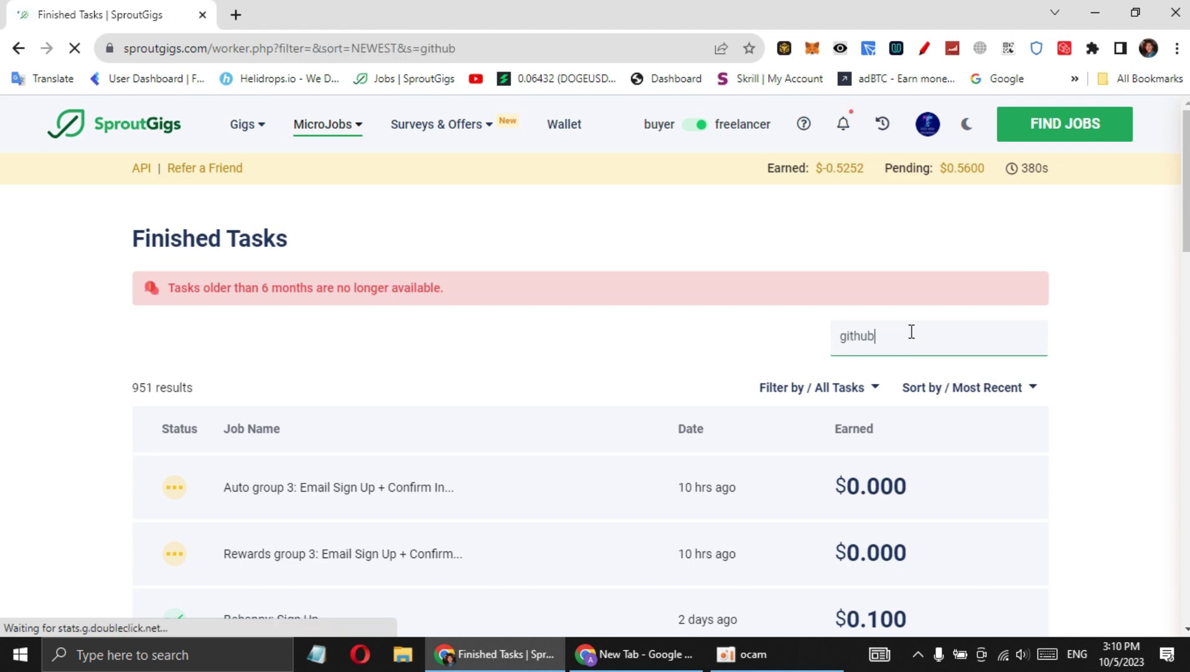
Open and close the details of the fourth, second and first github tasks
scroll(653, 348, "down", 4)
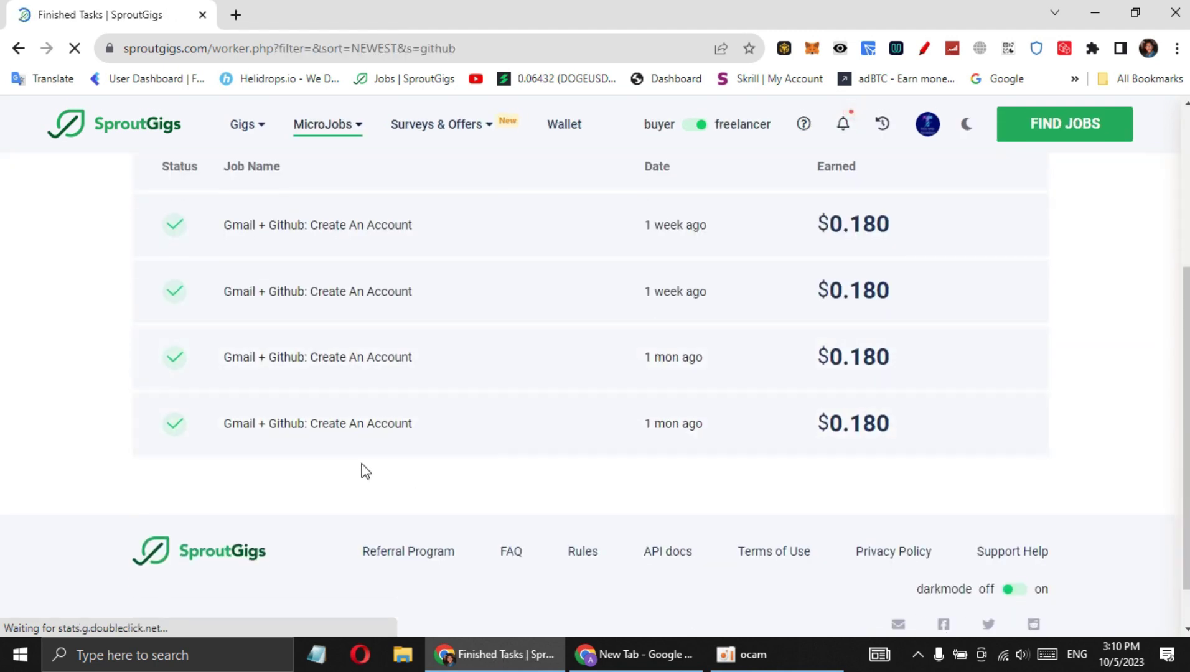
scroll(412, 478, "up", 1)
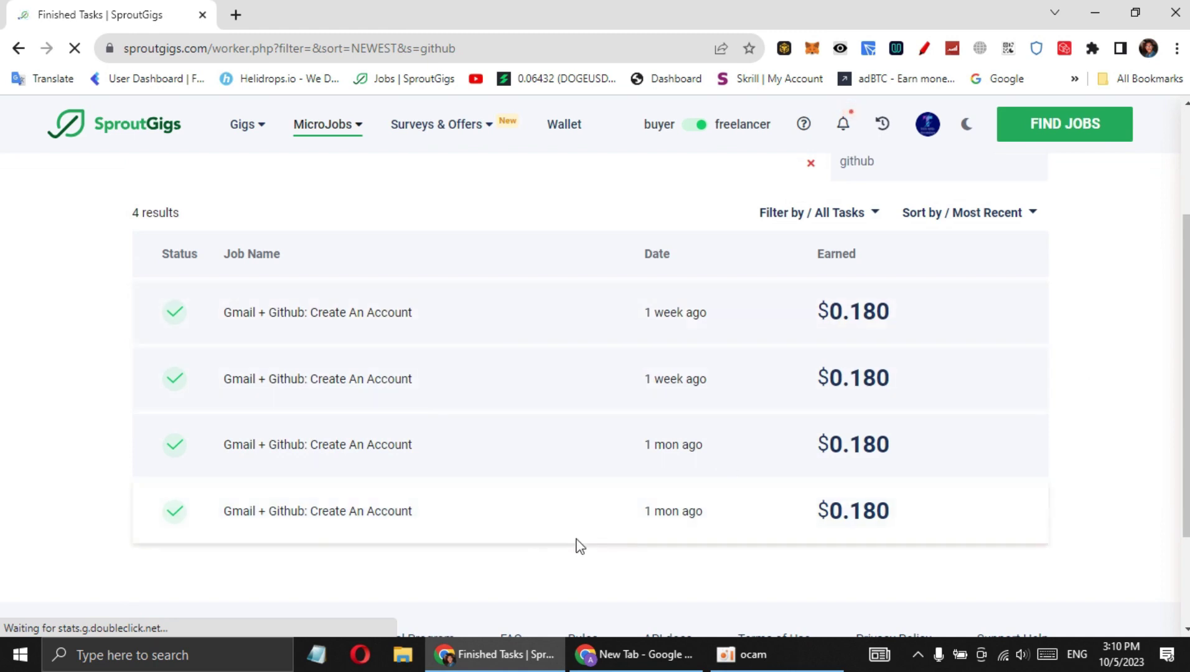
triple_click(668, 513)
left_click(682, 448)
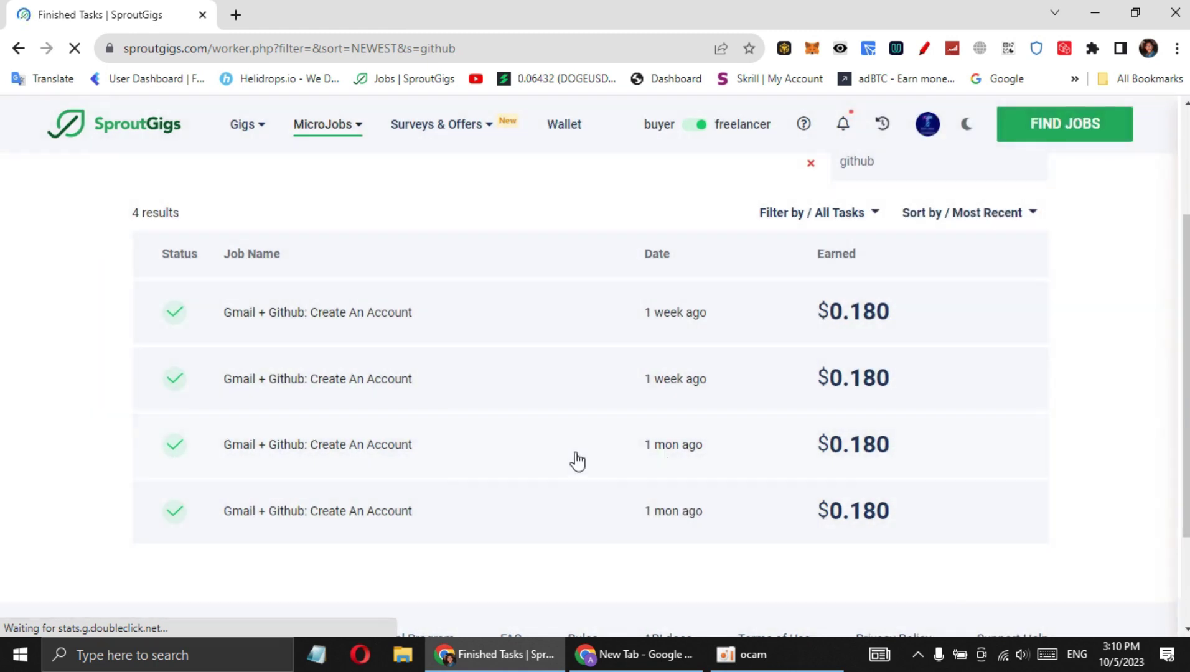
triple_click(691, 376)
left_click(645, 313)
triple_click(664, 313)
left_click(612, 190)
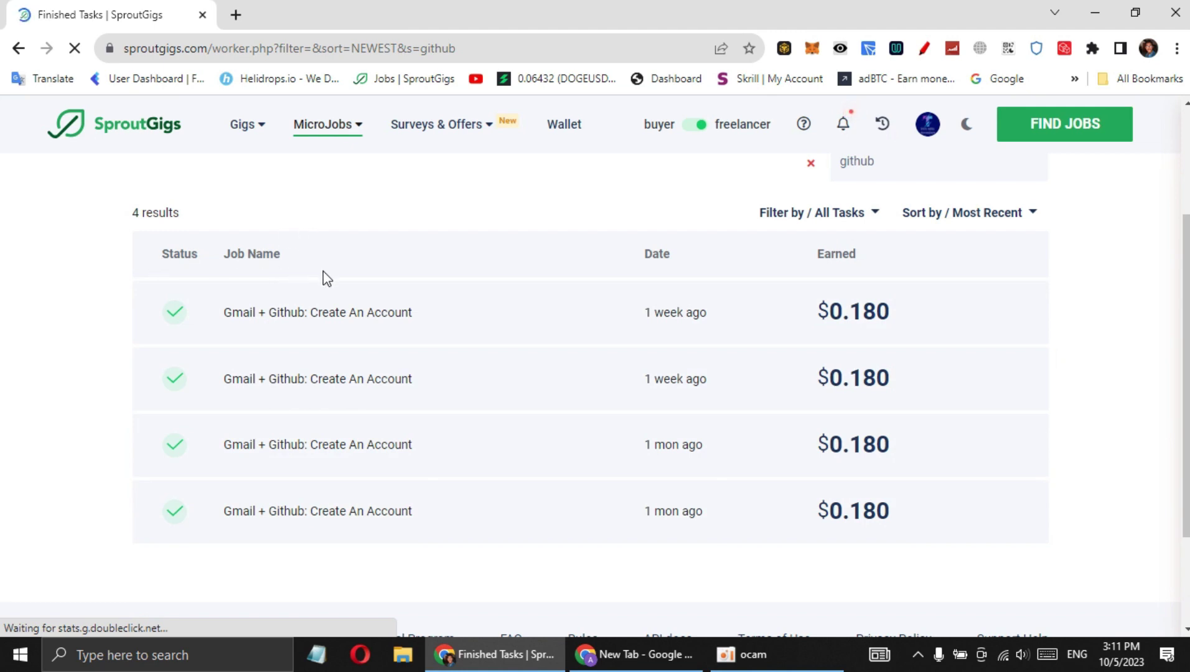
scroll(322, 278, "up", 3)
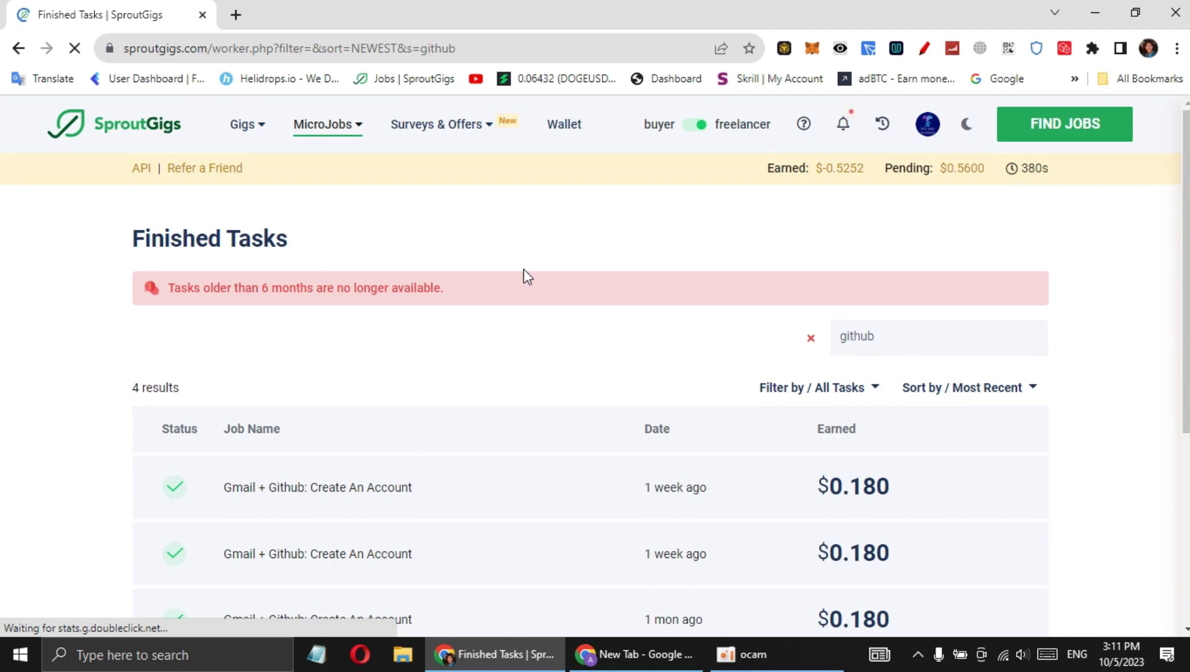
scroll(524, 271, "down", 3)
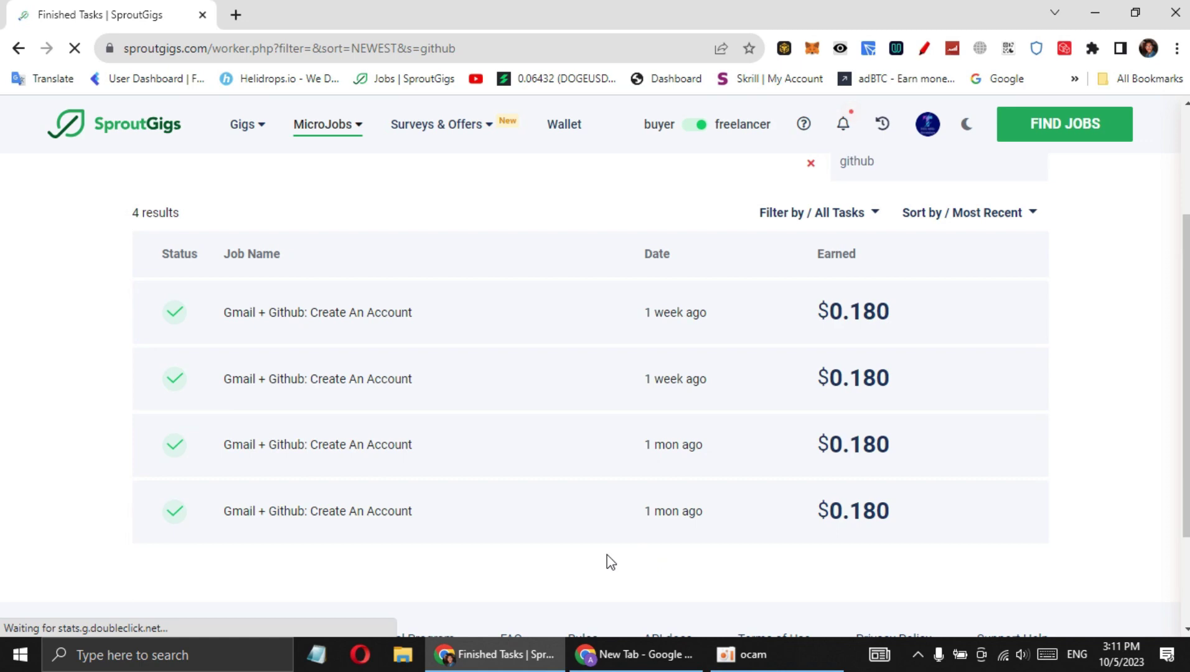
left_click(625, 654)
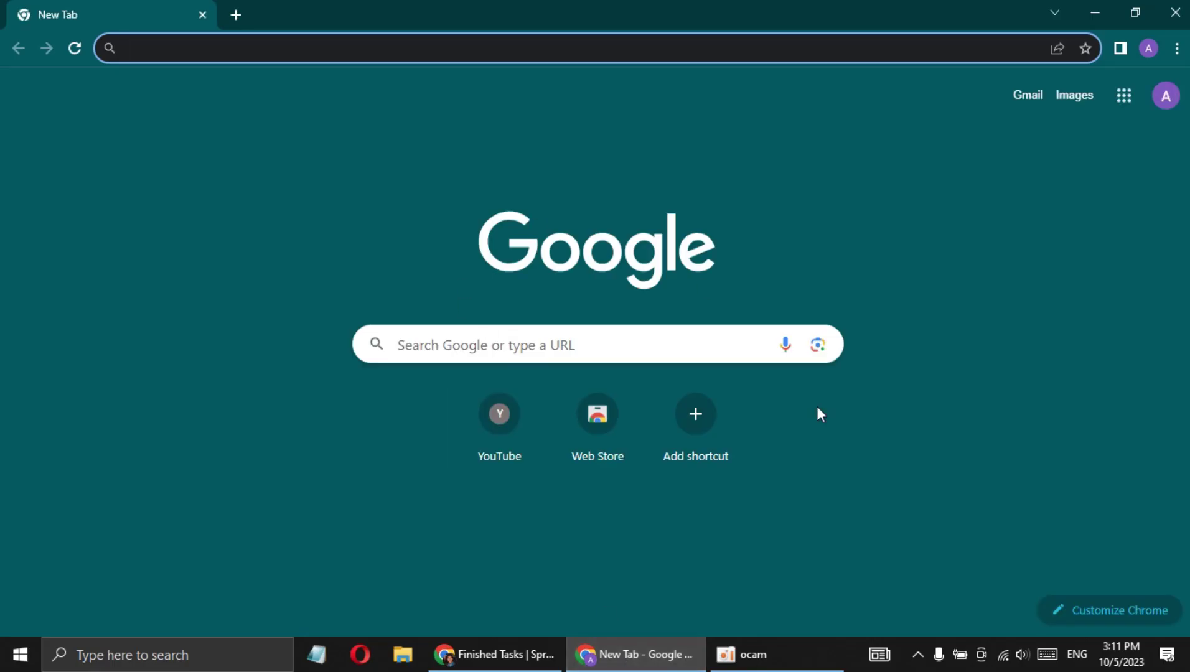
left_click(494, 653)
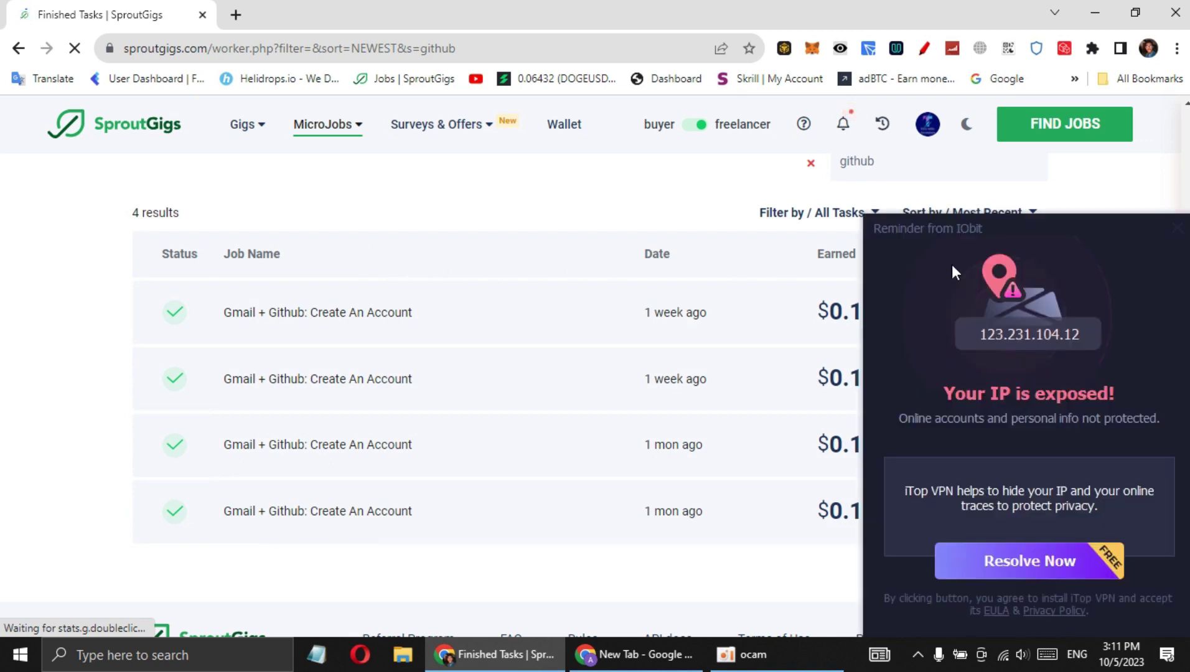
left_click(1177, 229)
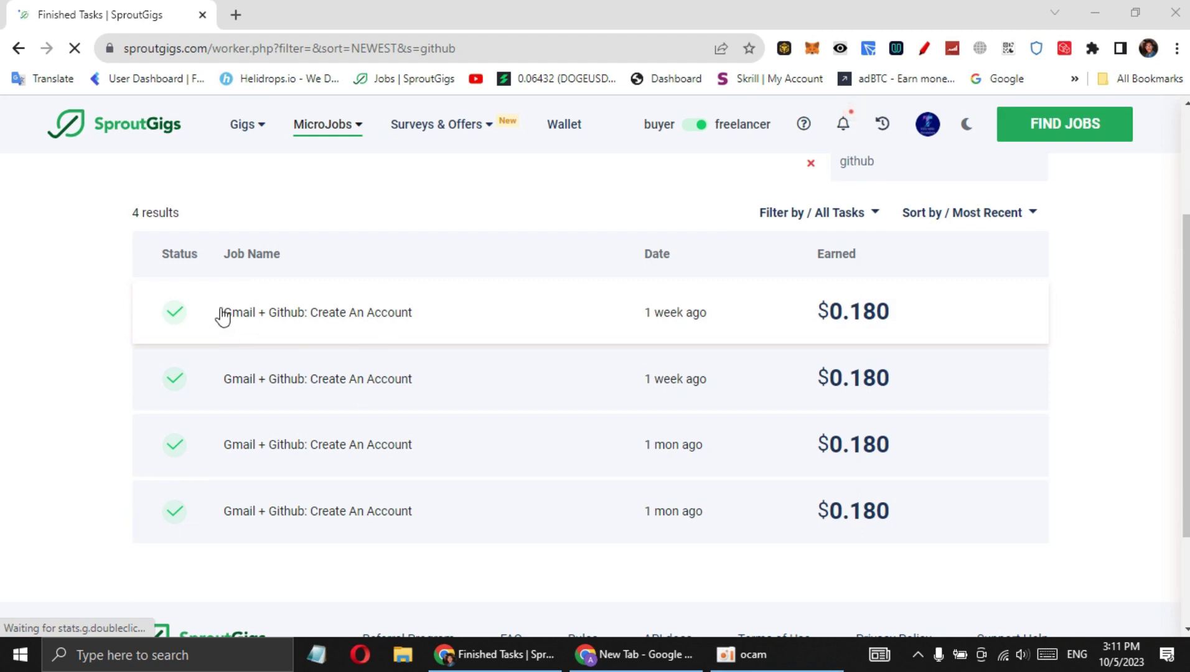
left_click_drag(223, 318, 88, 308)
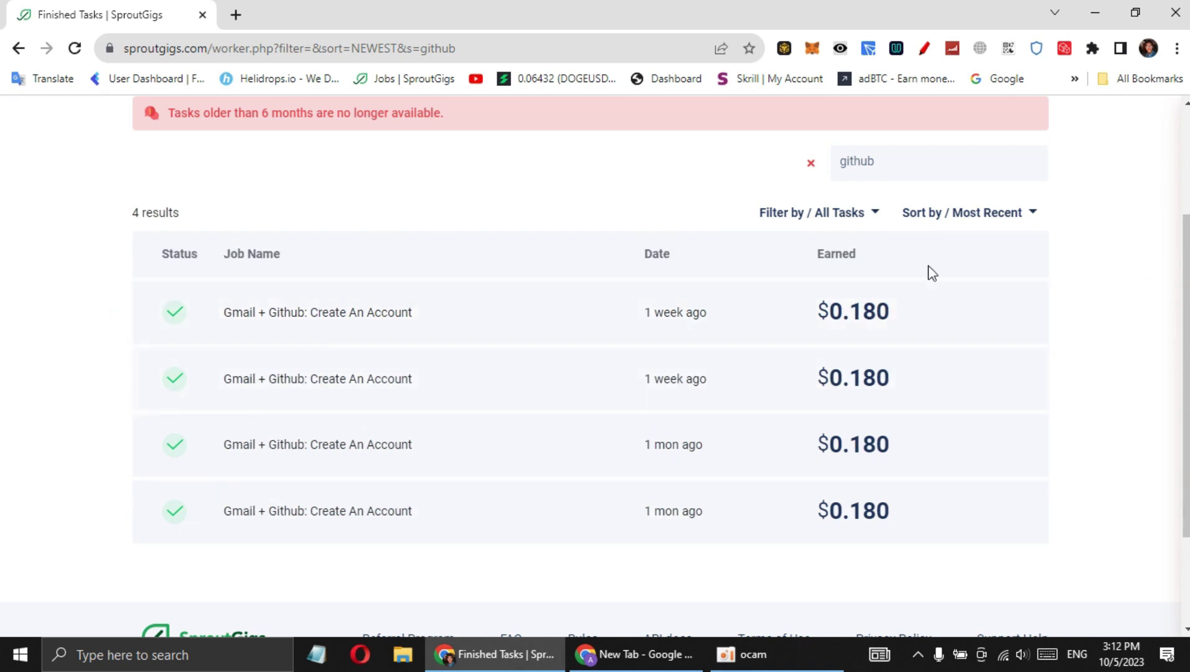
left_click_drag(807, 321, 1060, 324)
left_click(816, 308)
left_click_drag(807, 324, 916, 319)
left_click(752, 274)
scroll(674, 207, "up", 1)
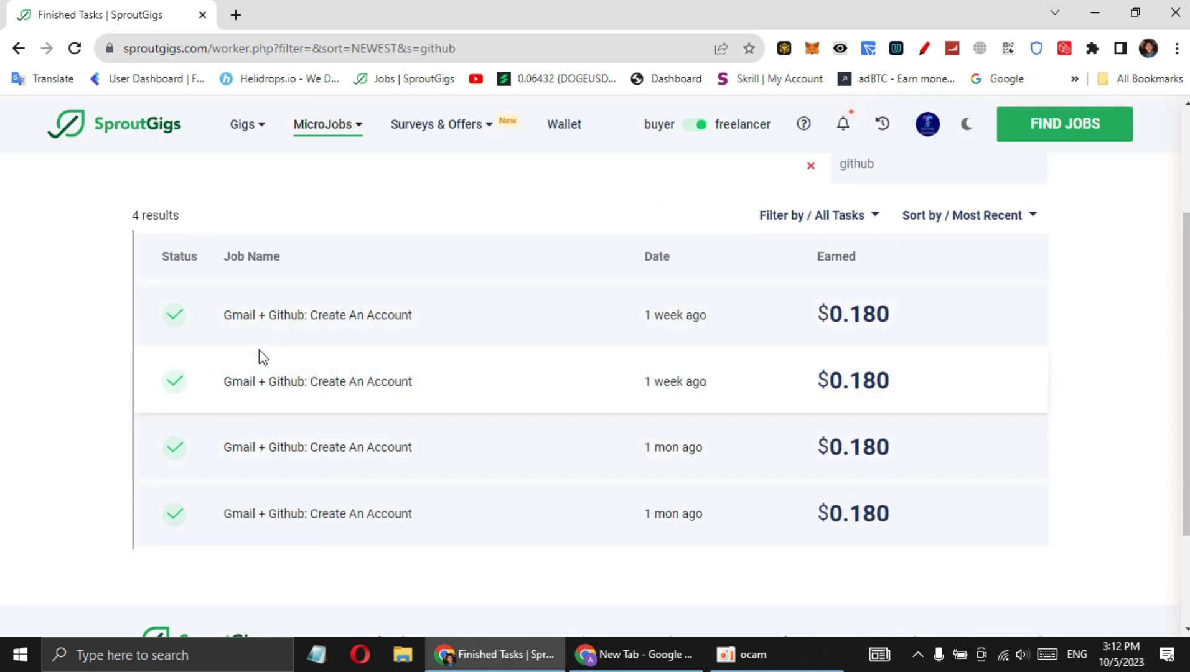
Open the first Gmail + Github task and highlight its title, price and region
left_click(395, 321)
left_click_drag(912, 128, 1065, 132)
left_click(915, 133)
left_click_drag(914, 132, 1143, 133)
left_click(1111, 167)
left_click(1120, 182)
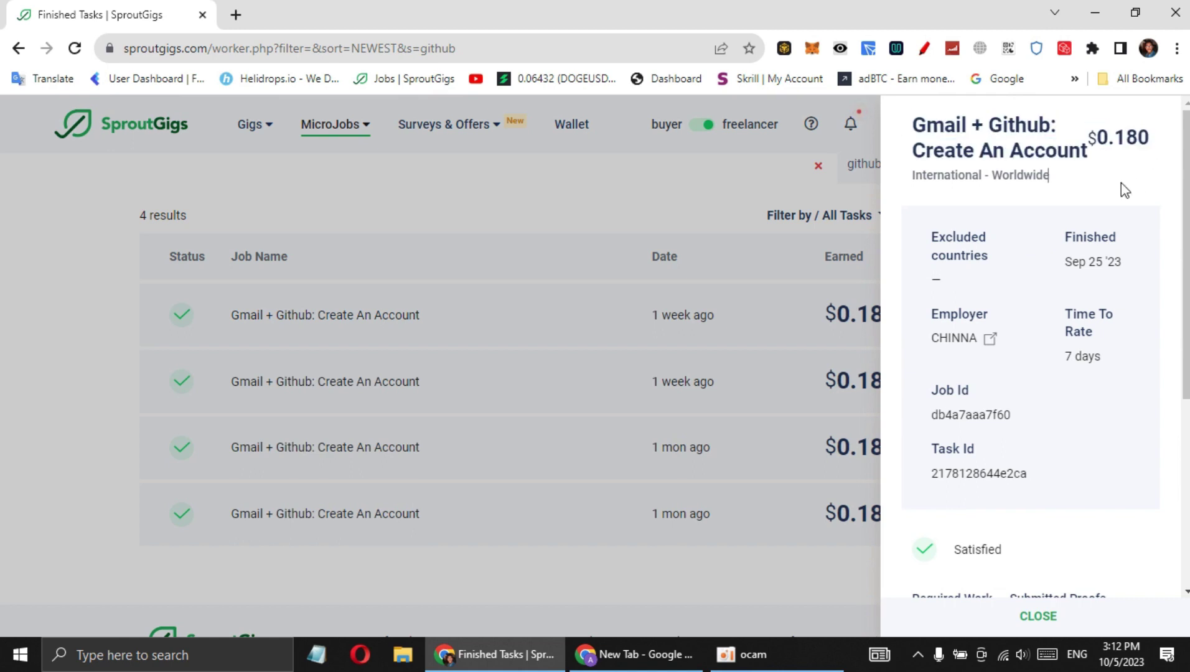
left_click_drag(915, 181, 1064, 177)
left_click(1064, 177)
Check the task's Time To Rate detail of 7 days
scroll(1036, 202, "down", 1)
scroll(1010, 244, "down", 1)
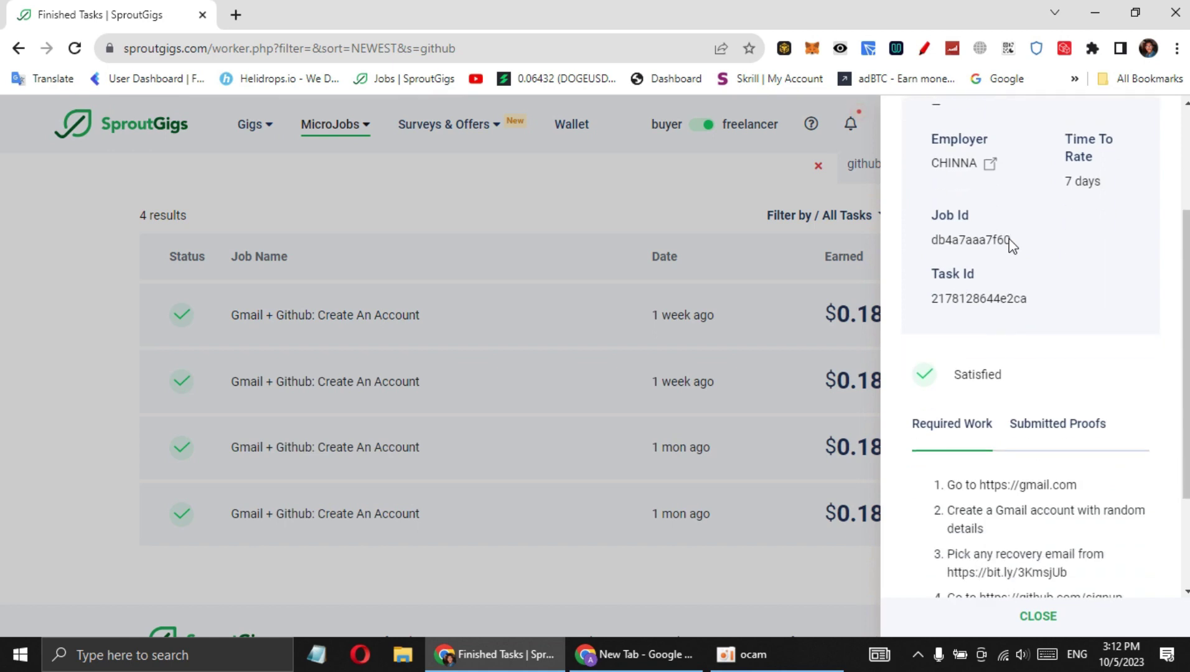
scroll(983, 224, "up", 1)
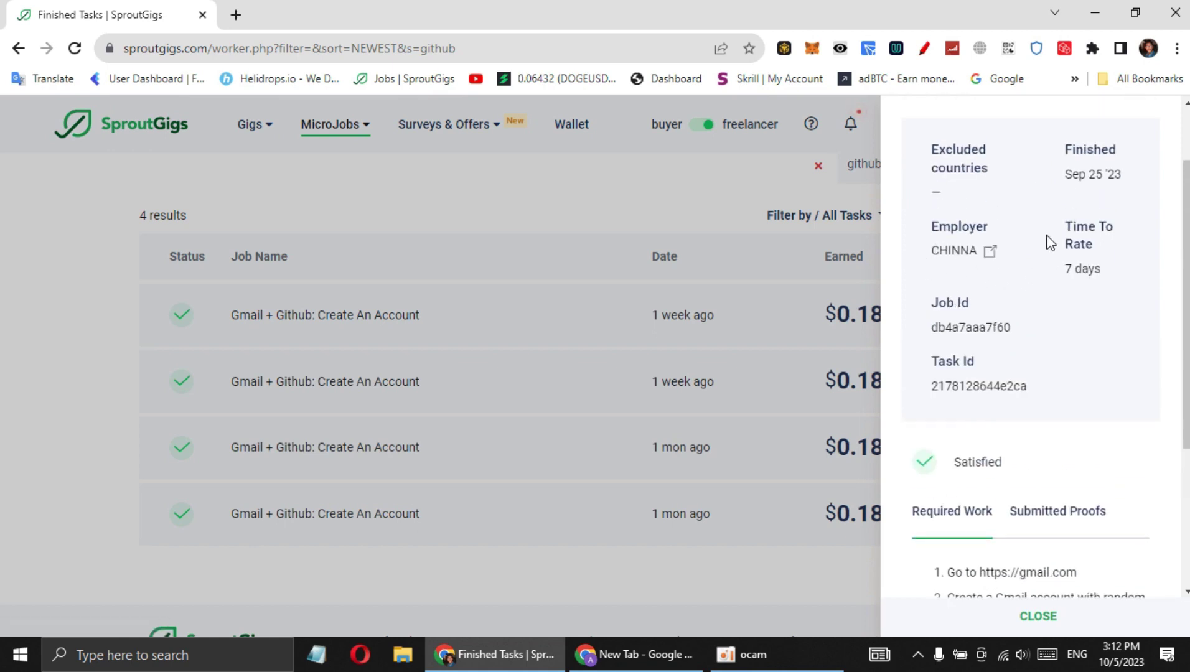
left_click_drag(1062, 229, 1107, 276)
left_click(1089, 289)
left_click_drag(1068, 228, 1102, 280)
left_click(1103, 276)
scroll(1104, 276, "down", 1)
scroll(1103, 277, "down", 2)
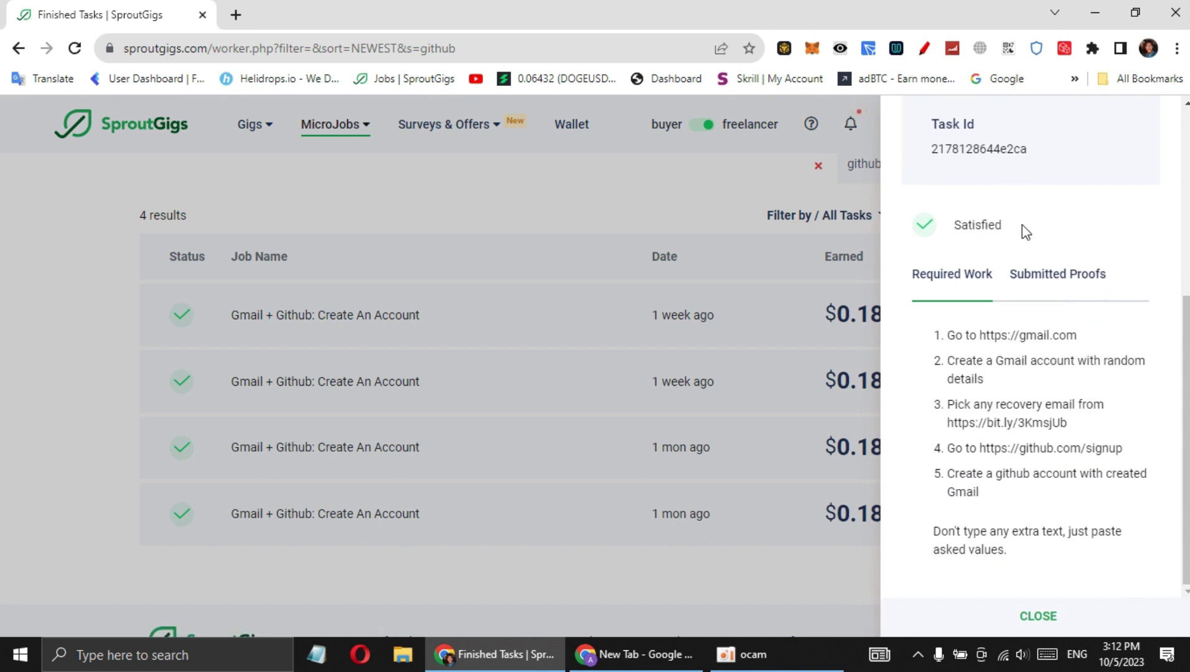
scroll(1021, 224, "up", 2)
left_click_drag(1065, 163, 1109, 206)
left_click(1062, 244)
double_click(1069, 207)
left_click(1110, 295)
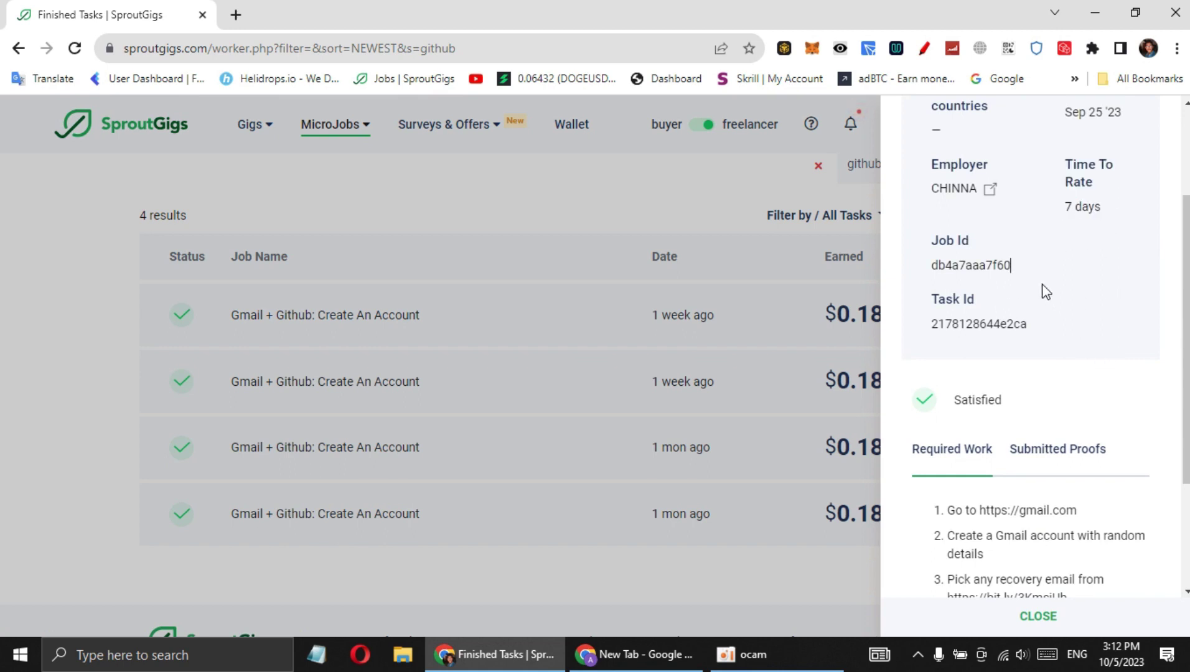
scroll(1045, 292, "down", 2)
Show the Required Work steps and highlight the full list
left_click(963, 288)
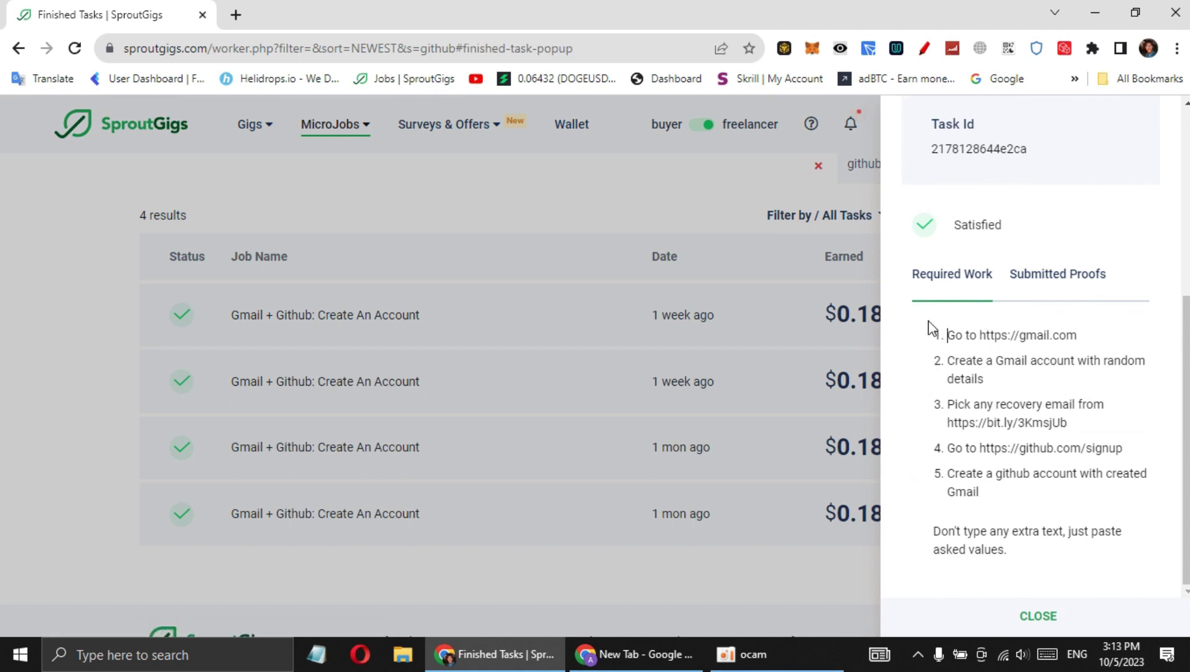
left_click_drag(932, 328, 1076, 580)
left_click(966, 470)
left_click_drag(937, 322, 1054, 528)
left_click(1040, 510)
View the proofs submitted for this task
left_click(1060, 279)
scroll(996, 373, "down", 1)
scroll(1099, 411, "up", 3)
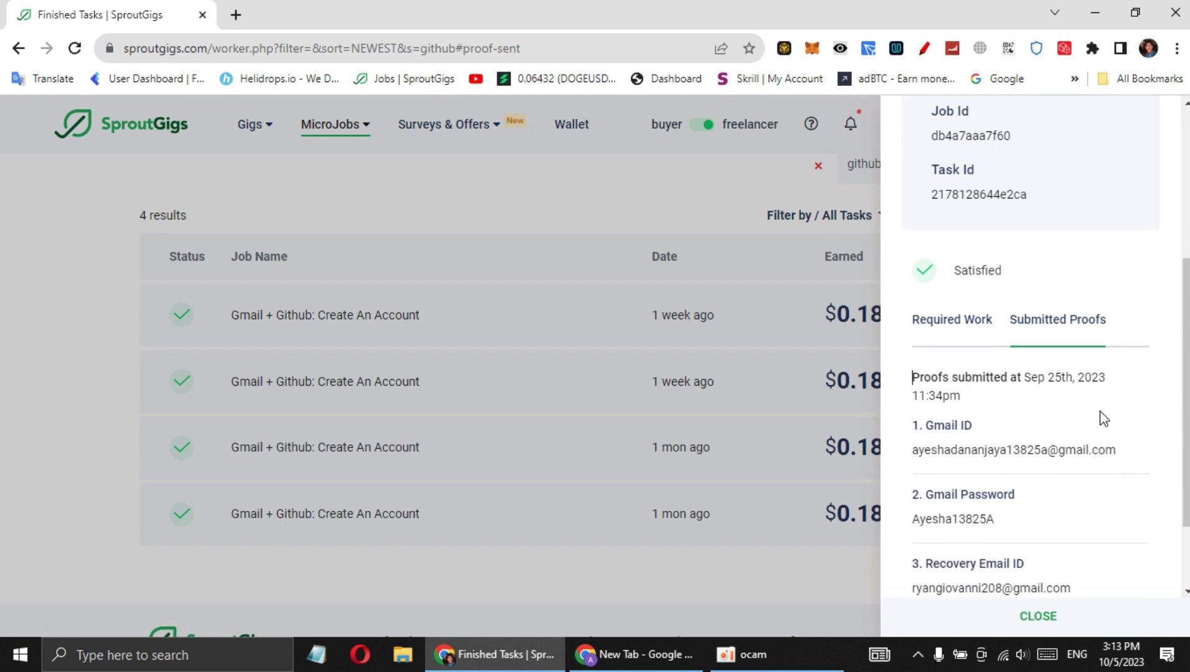
scroll(998, 440, "down", 3)
scroll(998, 440, "up", 2)
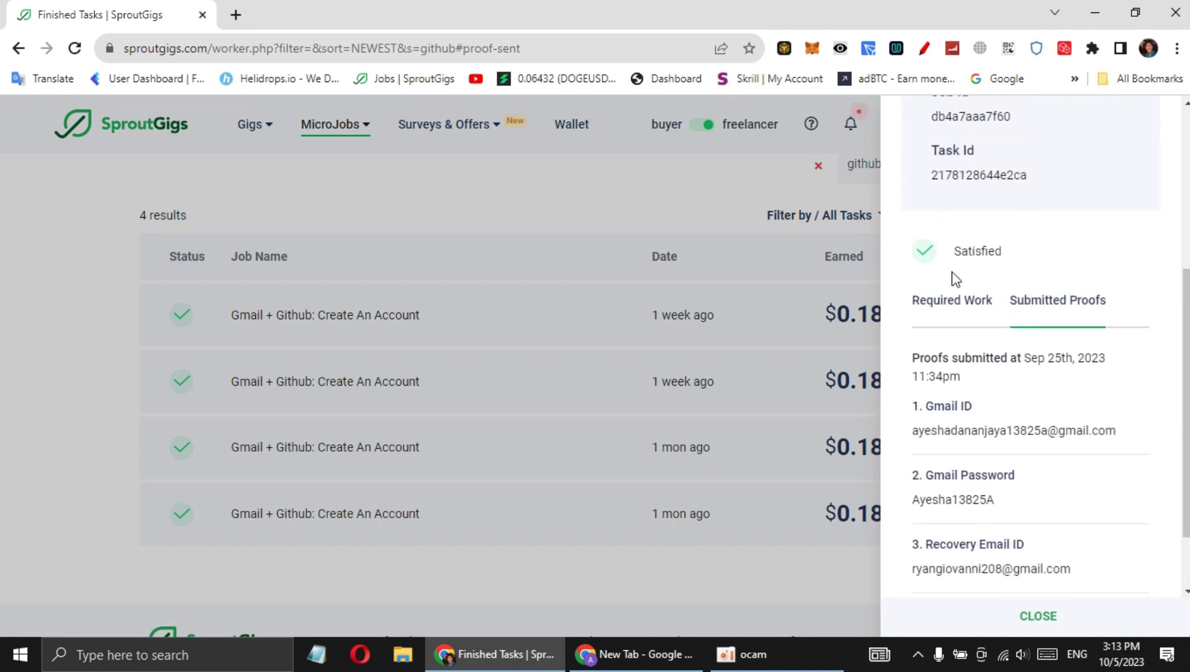
left_click(969, 306)
scroll(977, 350, "down", 1)
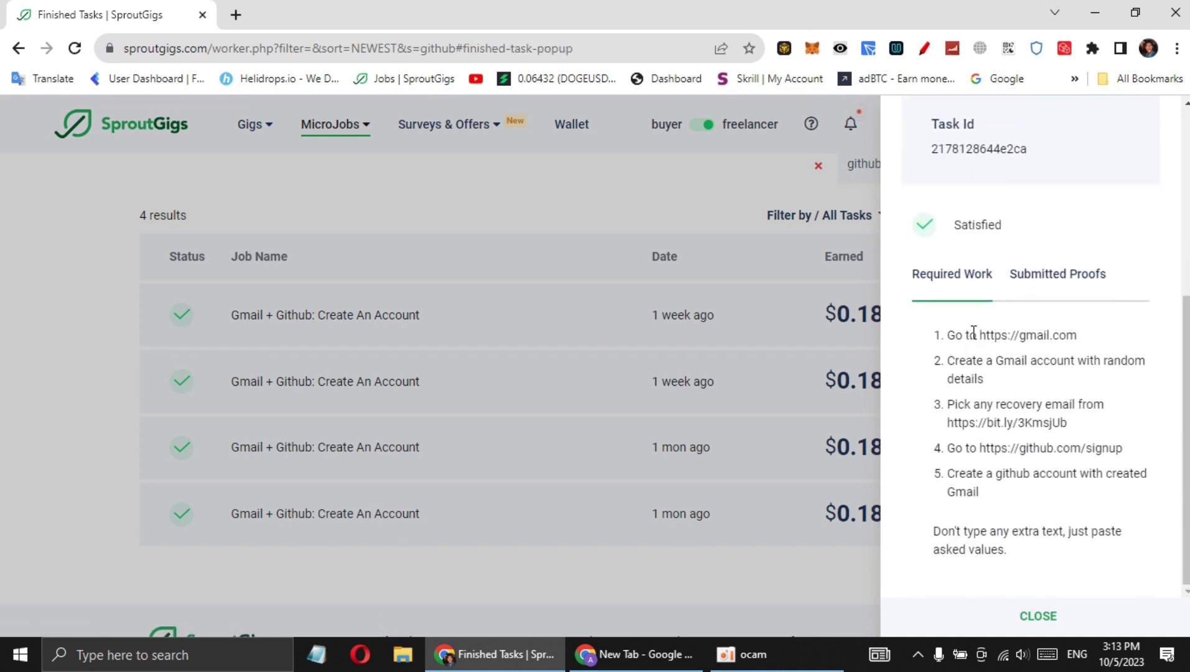
left_click_drag(979, 336, 1094, 343)
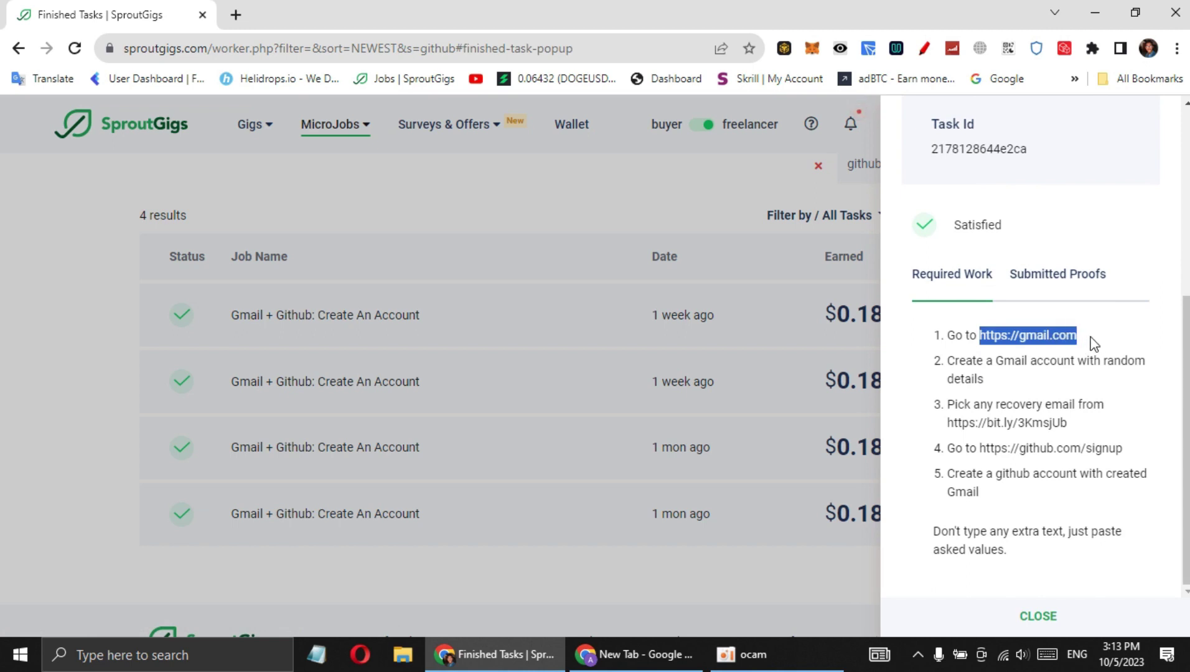
left_click(1093, 344)
left_click_drag(944, 361, 995, 388)
left_click(995, 388)
left_click_drag(1060, 368, 1155, 370)
left_click(1097, 366)
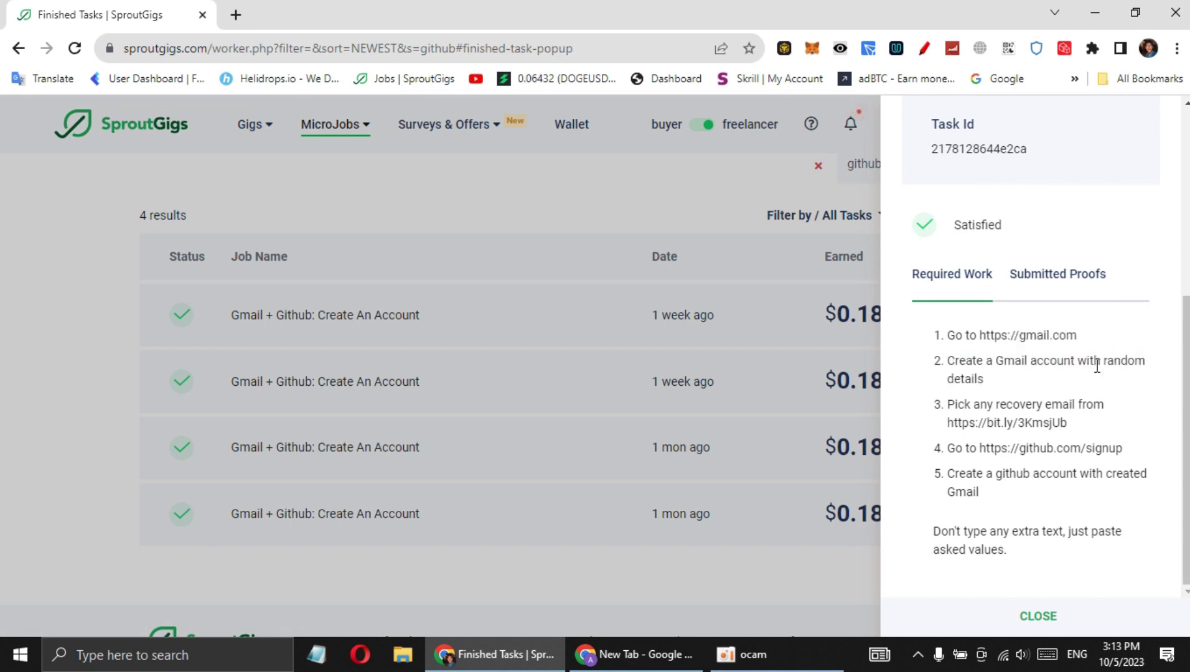
left_click_drag(941, 364, 1009, 392)
left_click(943, 354)
left_click_drag(926, 360, 1103, 419)
left_click(985, 388)
Select step 3's recovery email list link and bring up its context menu
left_click(1102, 418)
left_click_drag(944, 426, 1061, 424)
right_click(1057, 425)
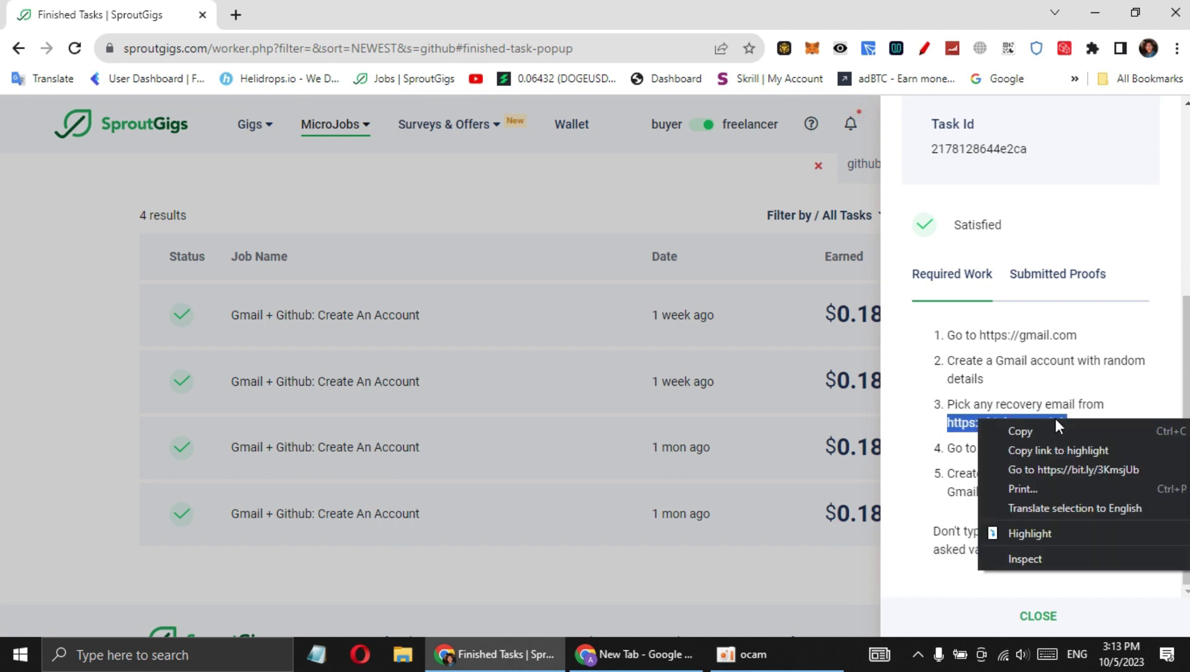
Open the bit.ly Recovery Emails List link in a new tab
left_click(1073, 469)
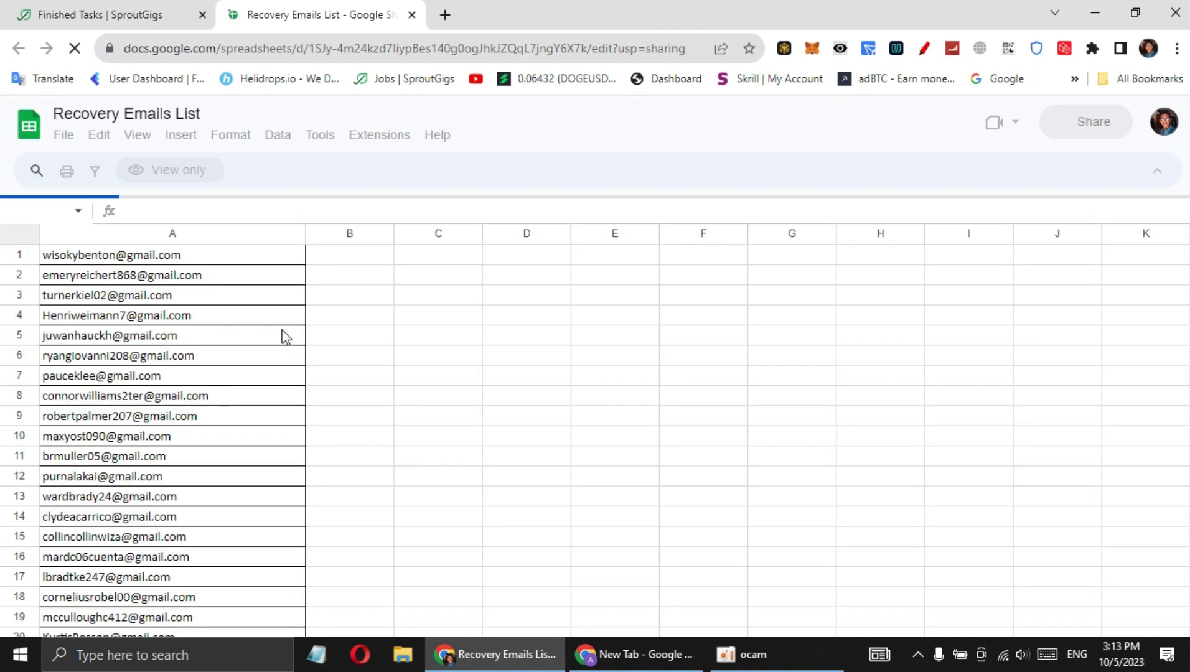
scroll(134, 426, "down", 5)
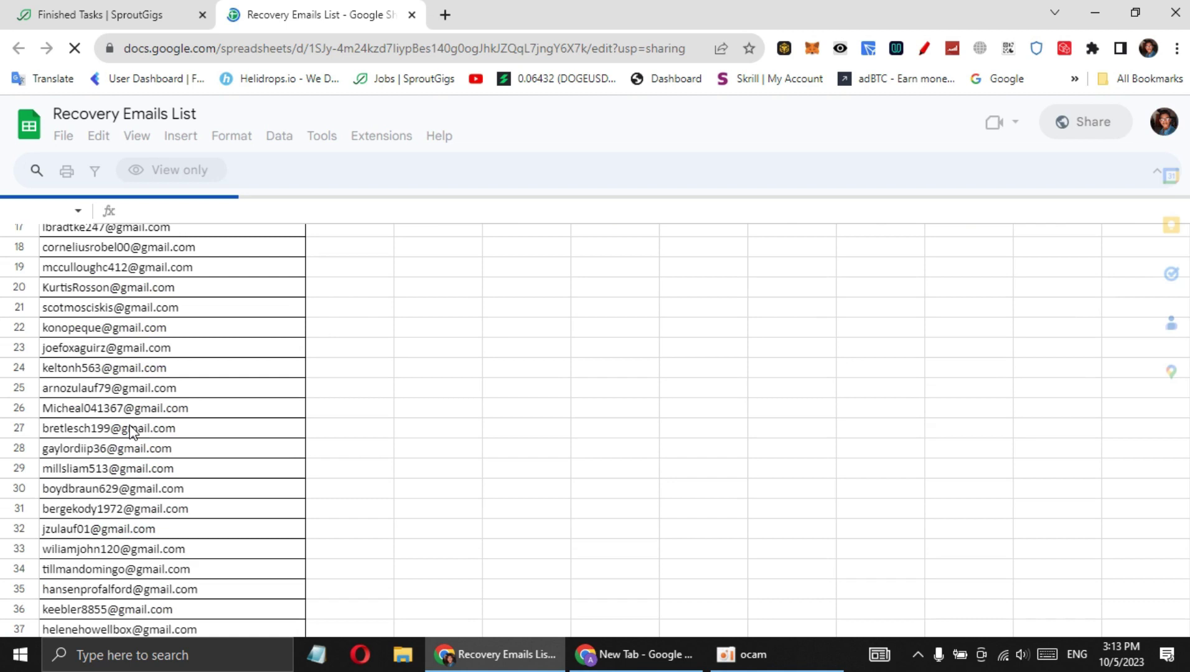
scroll(133, 386, "up", 3)
scroll(130, 374, "up", 3)
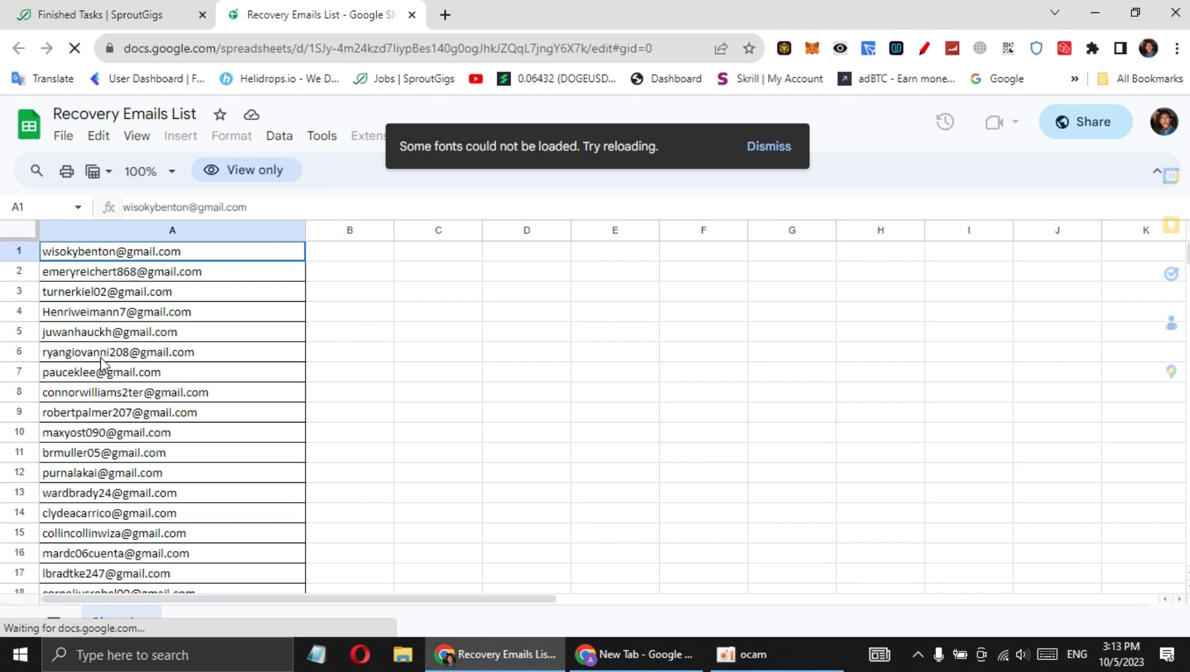
Select the address in cell A7, then close the sheet and confirm leaving
left_click(92, 373)
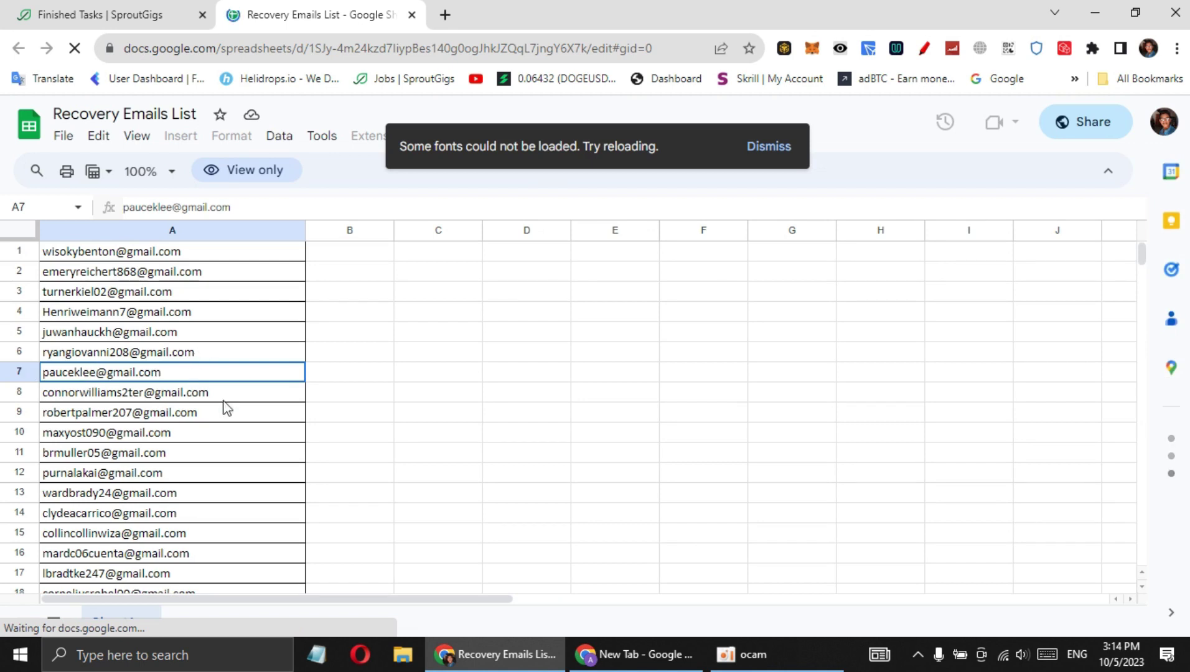
left_click(783, 145)
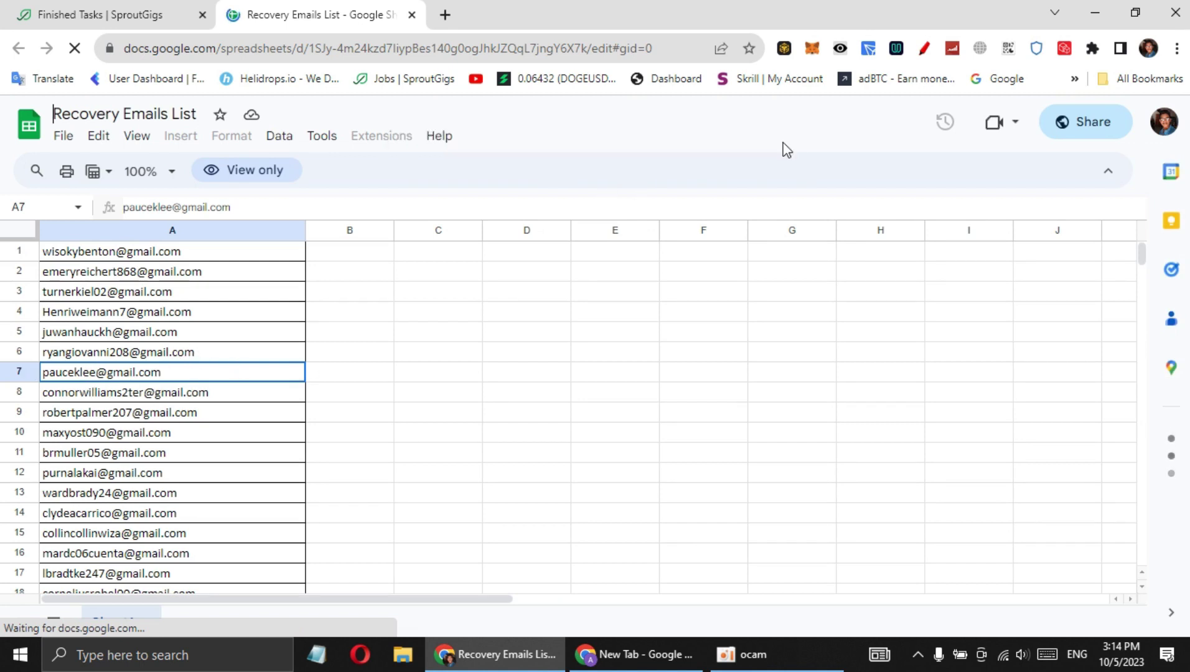
double_click(126, 375)
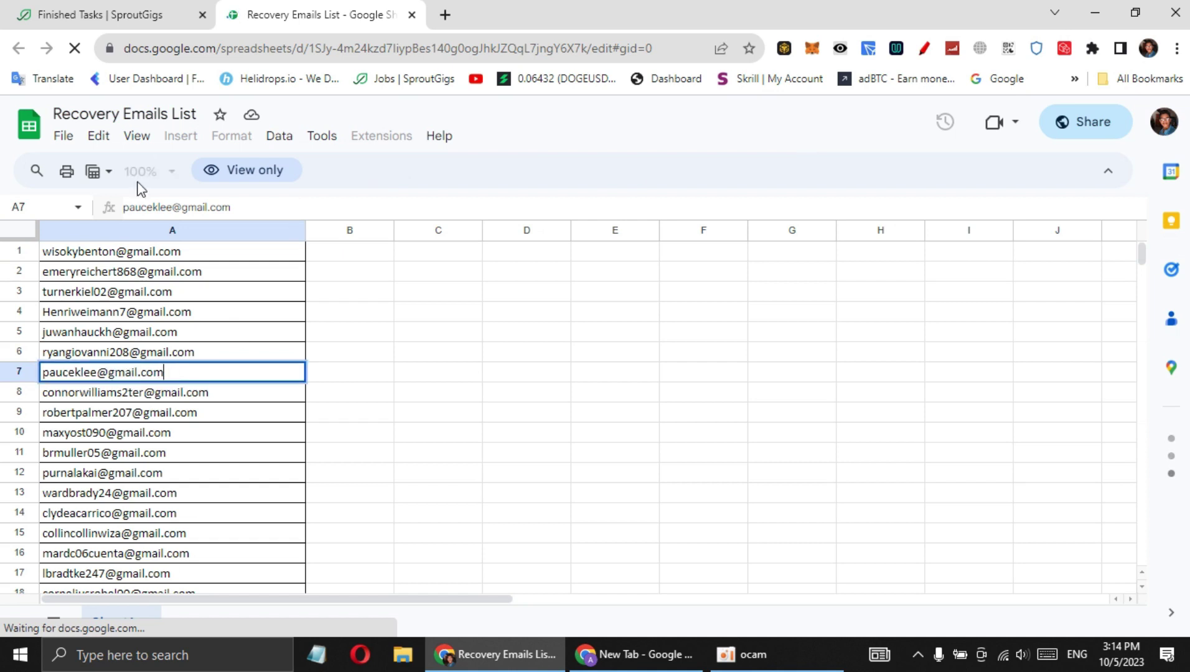
left_click_drag(178, 370, 34, 375)
key("ctrl+c")
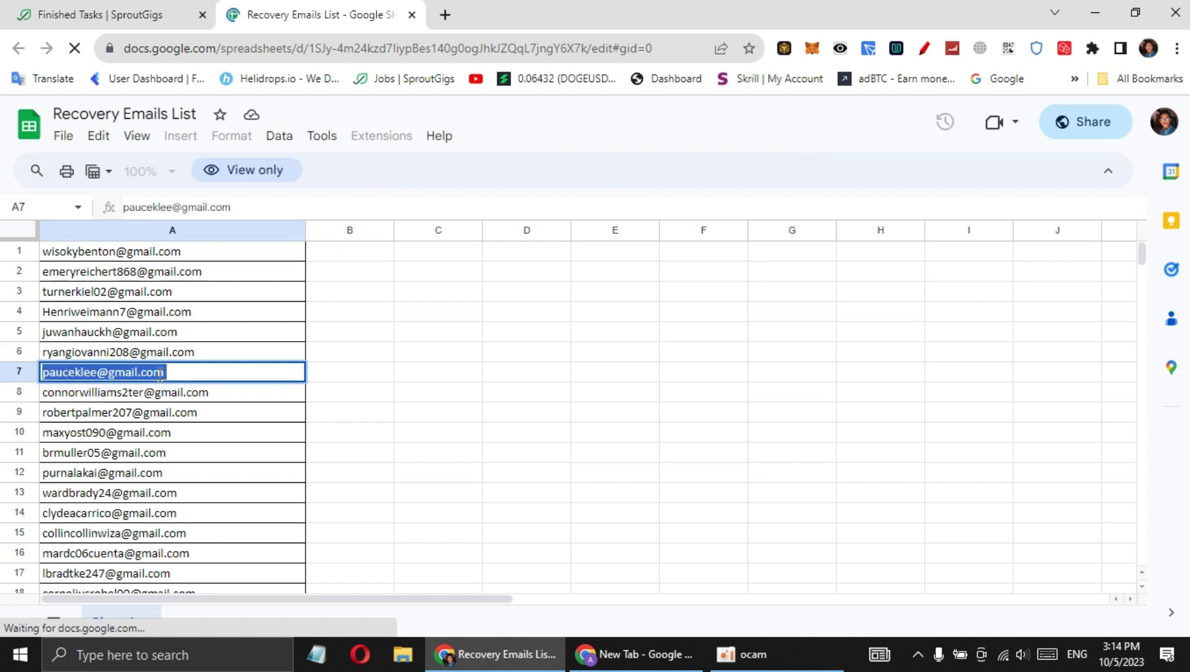
left_click(412, 17)
left_click(684, 149)
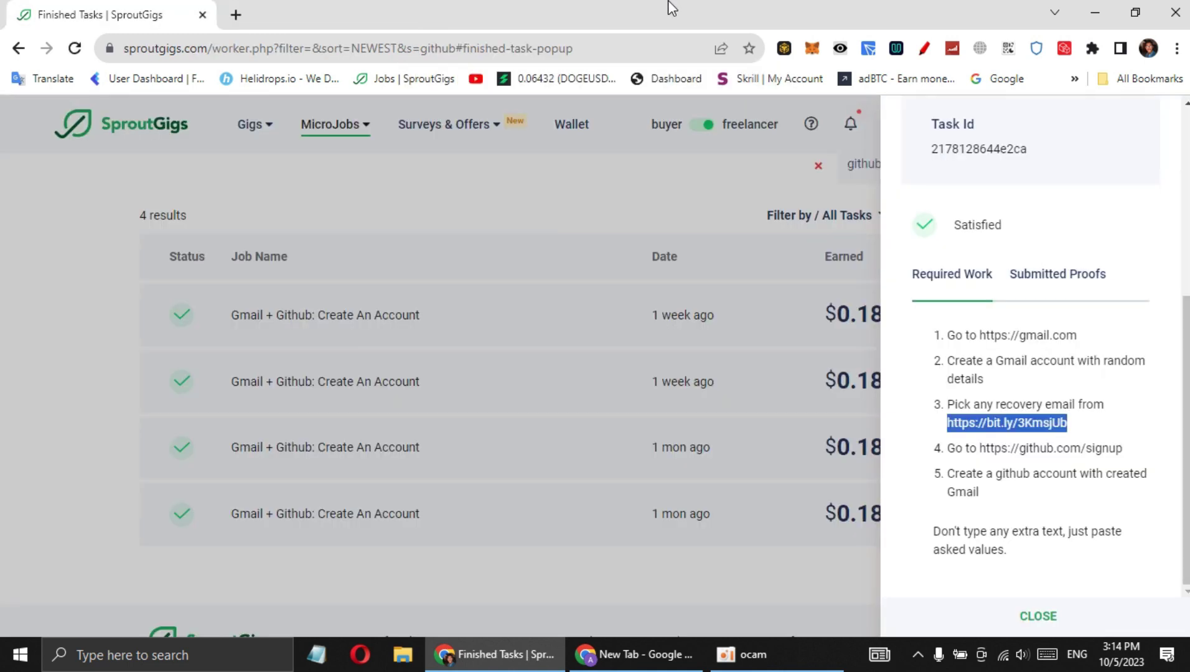
From the Gmail inbox, open Manage your Google Account through the profile avatar
left_click(664, 657)
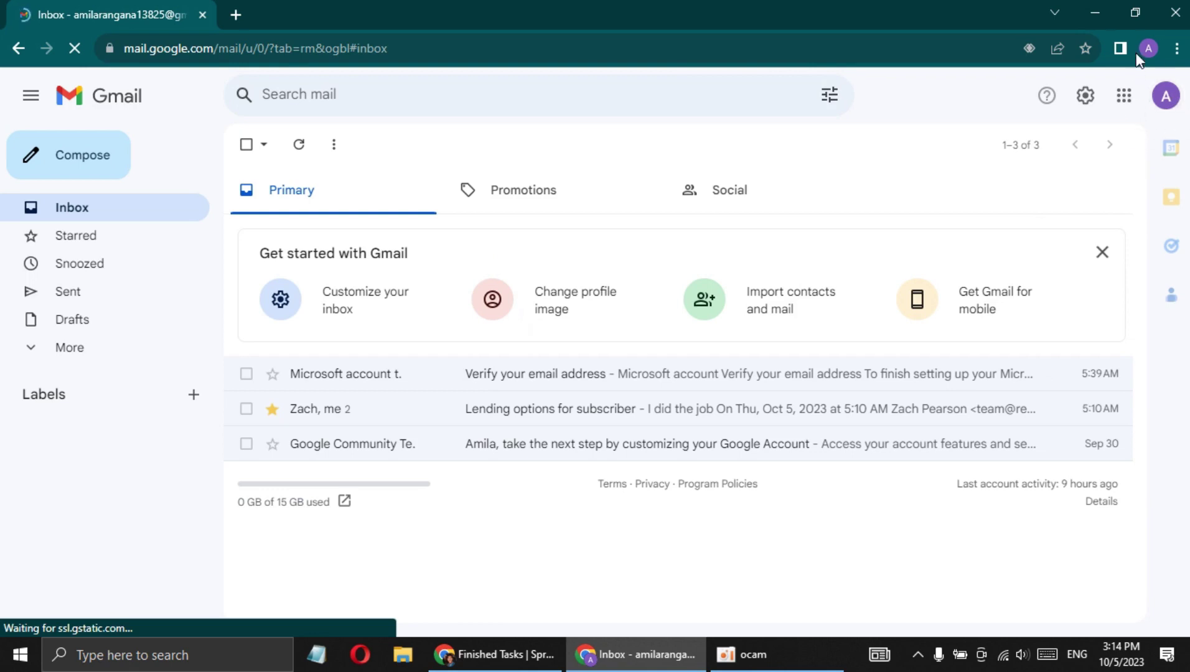
left_click(1160, 96)
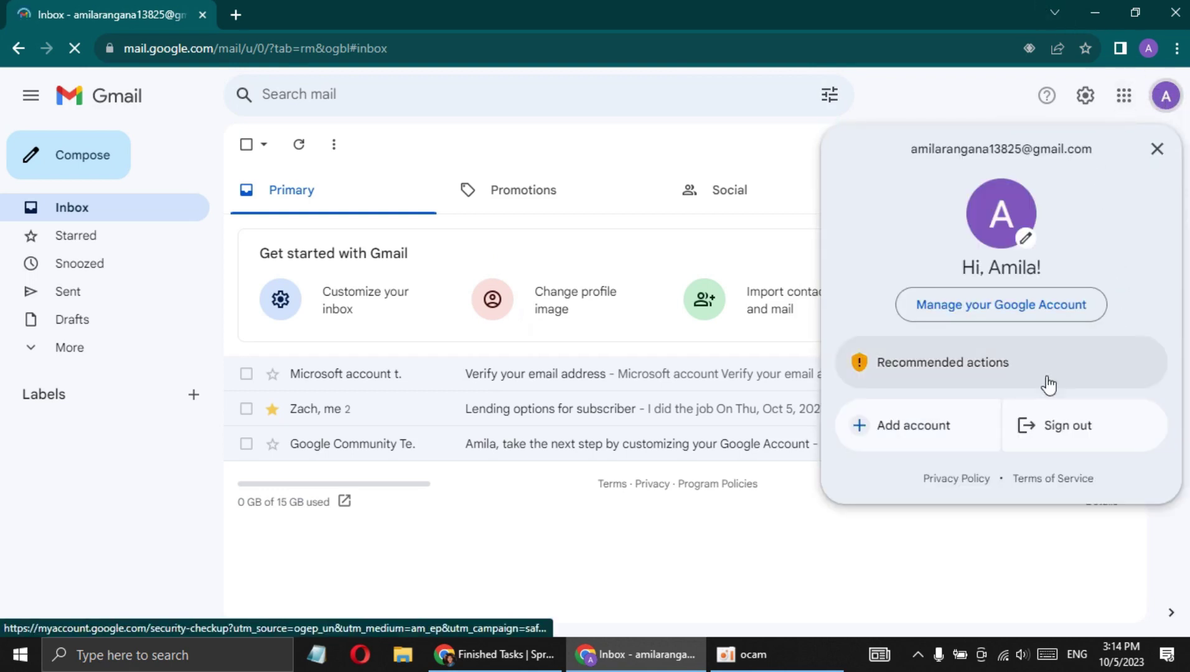
left_click(1017, 311)
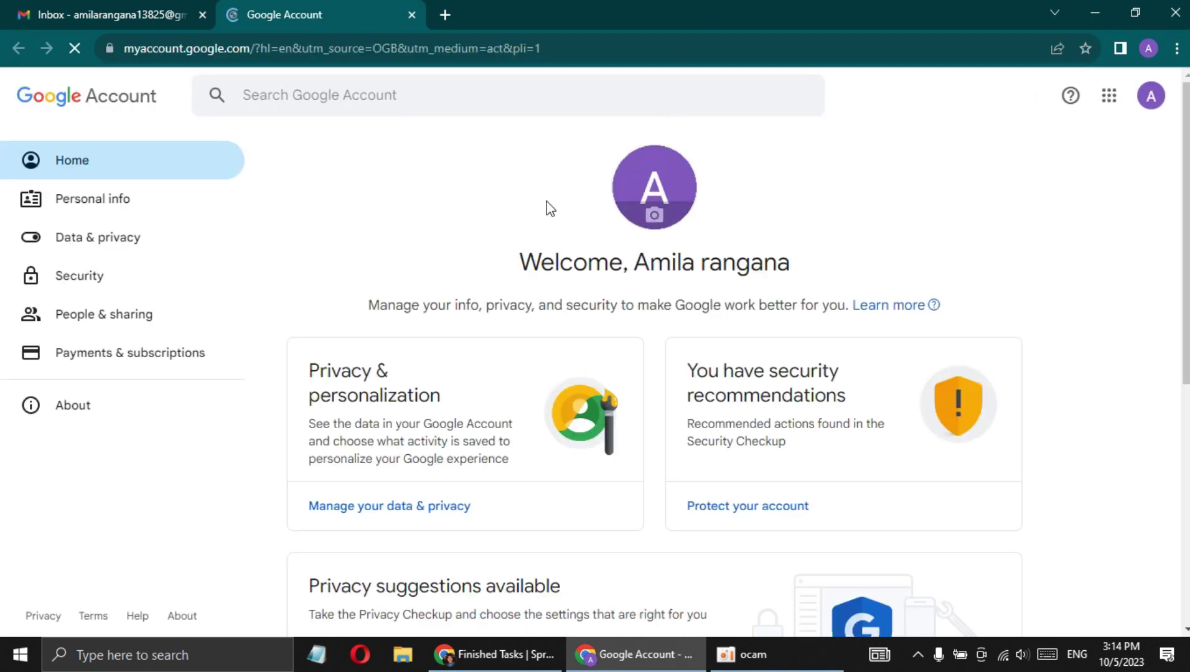
Open the Google Account Security settings
left_click(89, 280)
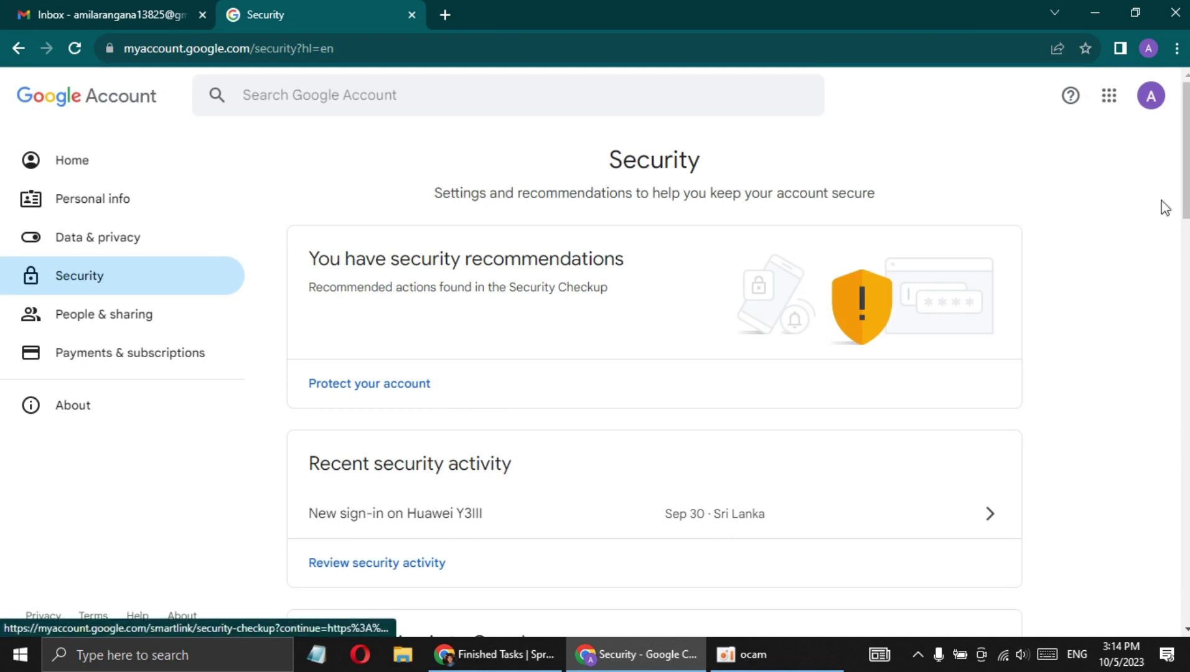
scroll(1160, 207, "down", 6)
scroll(738, 380, "down", 2)
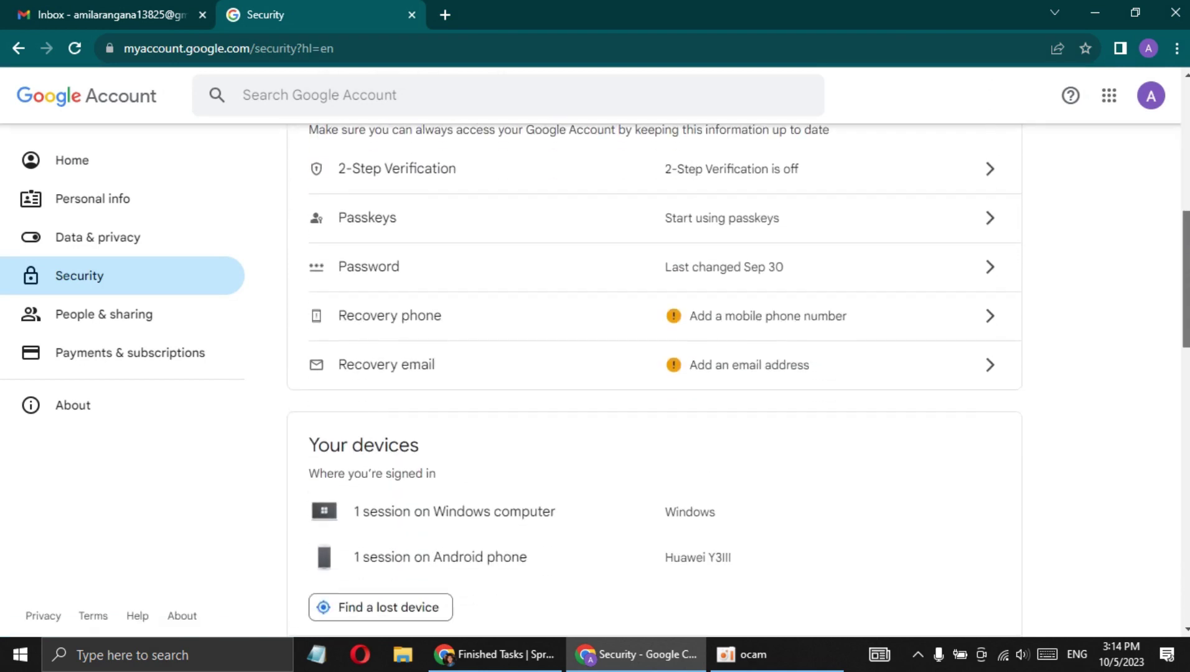
scroll(738, 380, "up", 1)
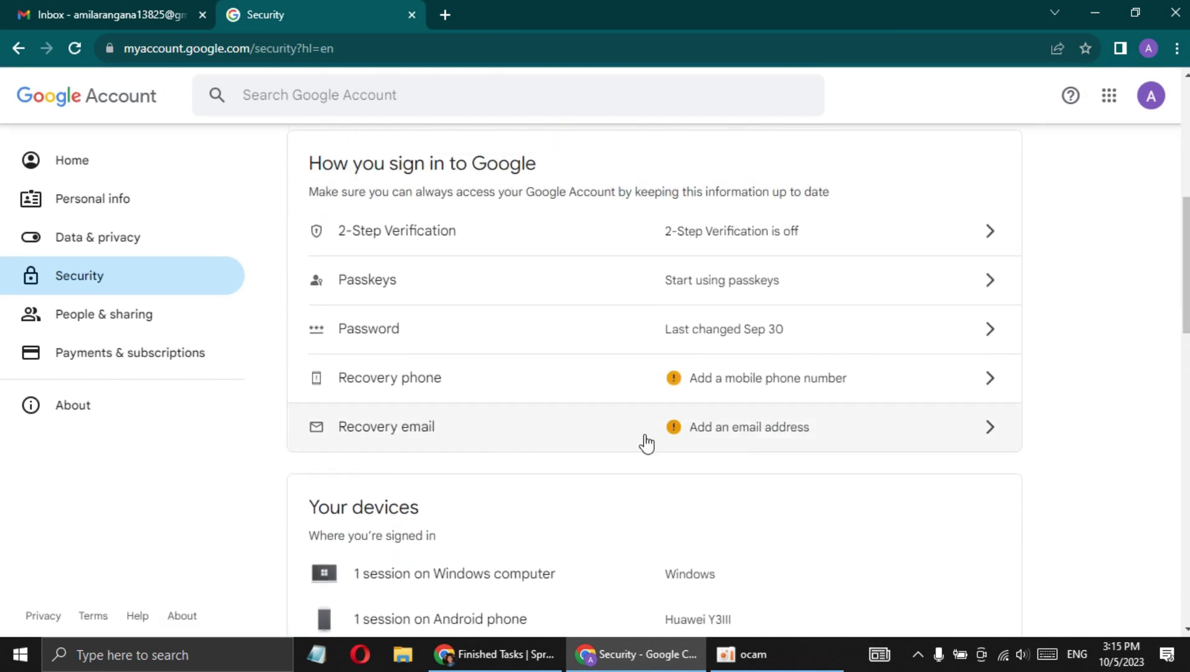
Recheck step 3's recovery email link in SproutGigs, then open the Recovery email setting
left_click(494, 654)
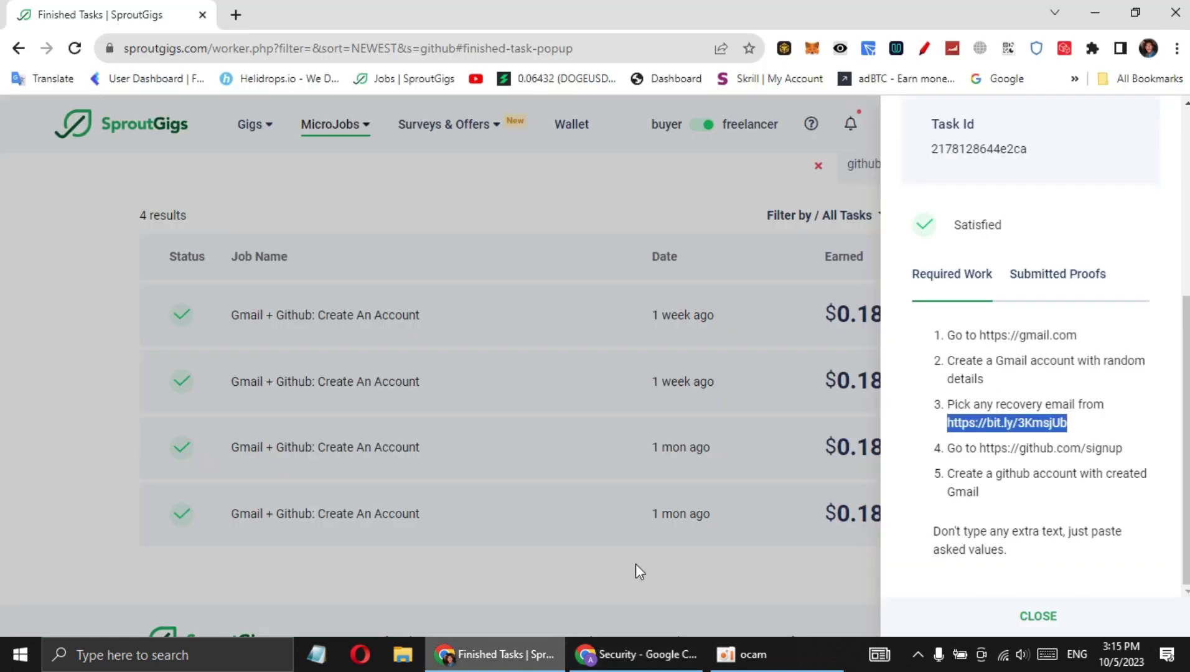
left_click_drag(946, 404, 1121, 406)
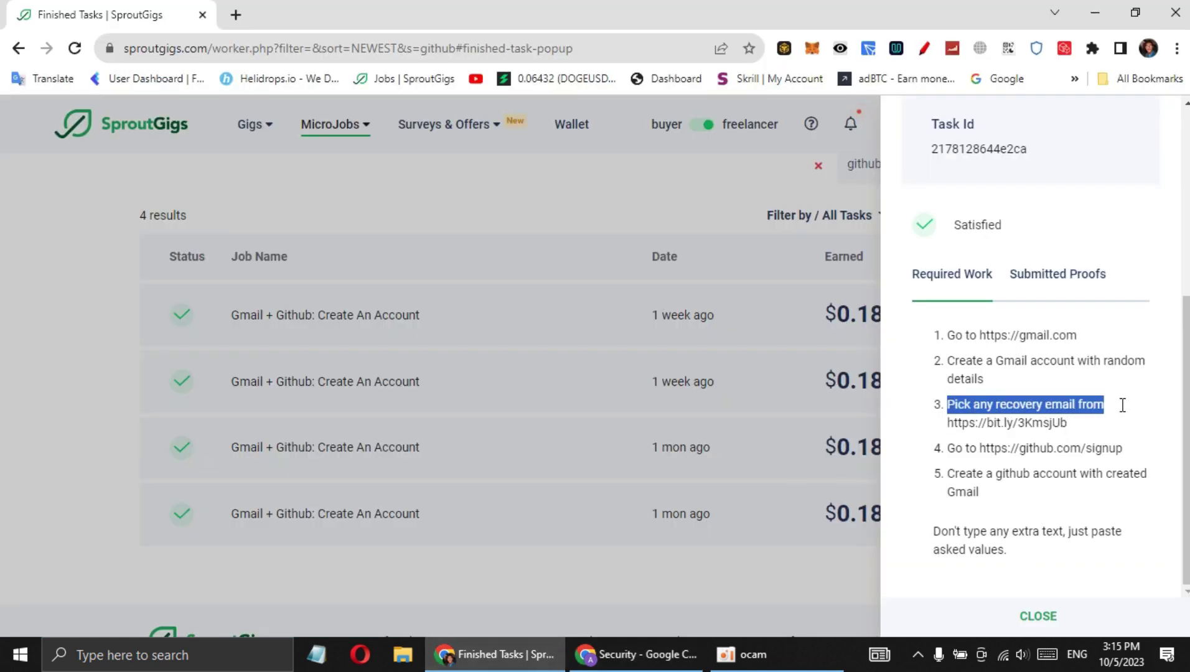
left_click(989, 423)
left_click_drag(945, 423, 1084, 423)
left_click(1078, 421)
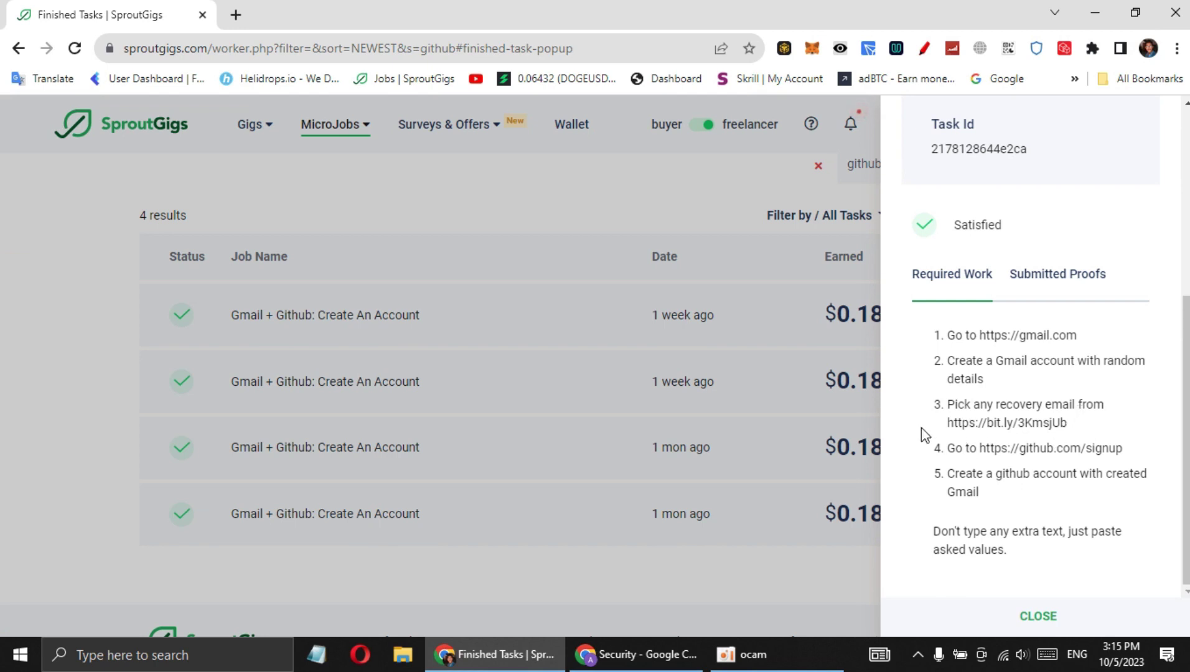
left_click(620, 654)
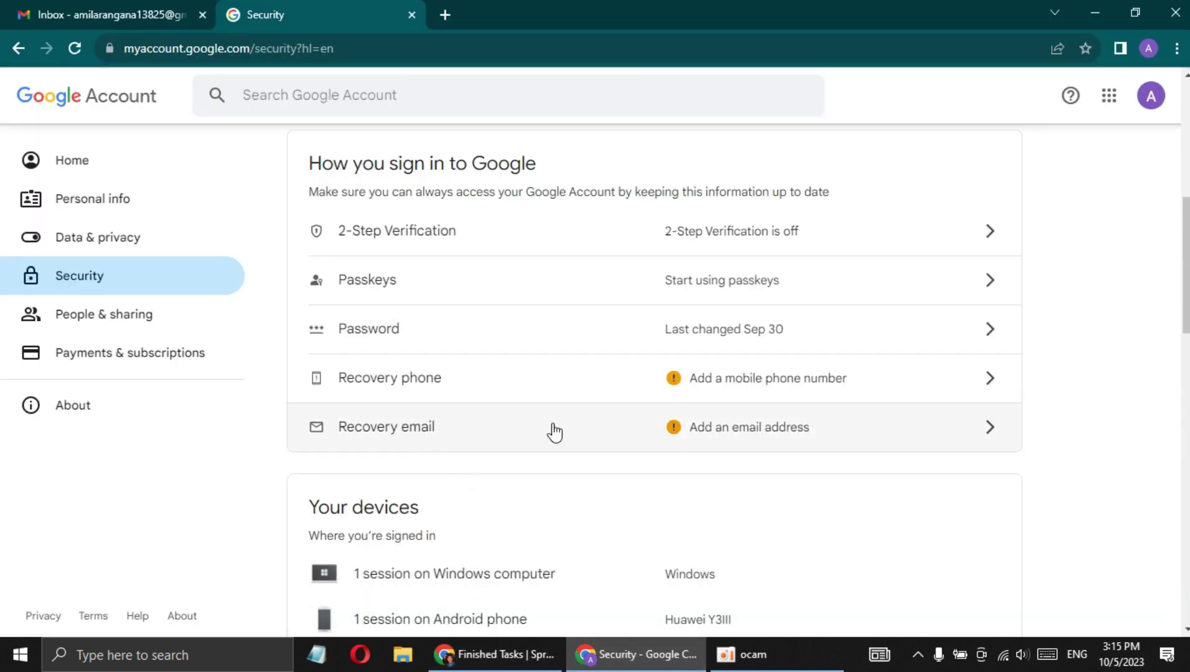
left_click(806, 440)
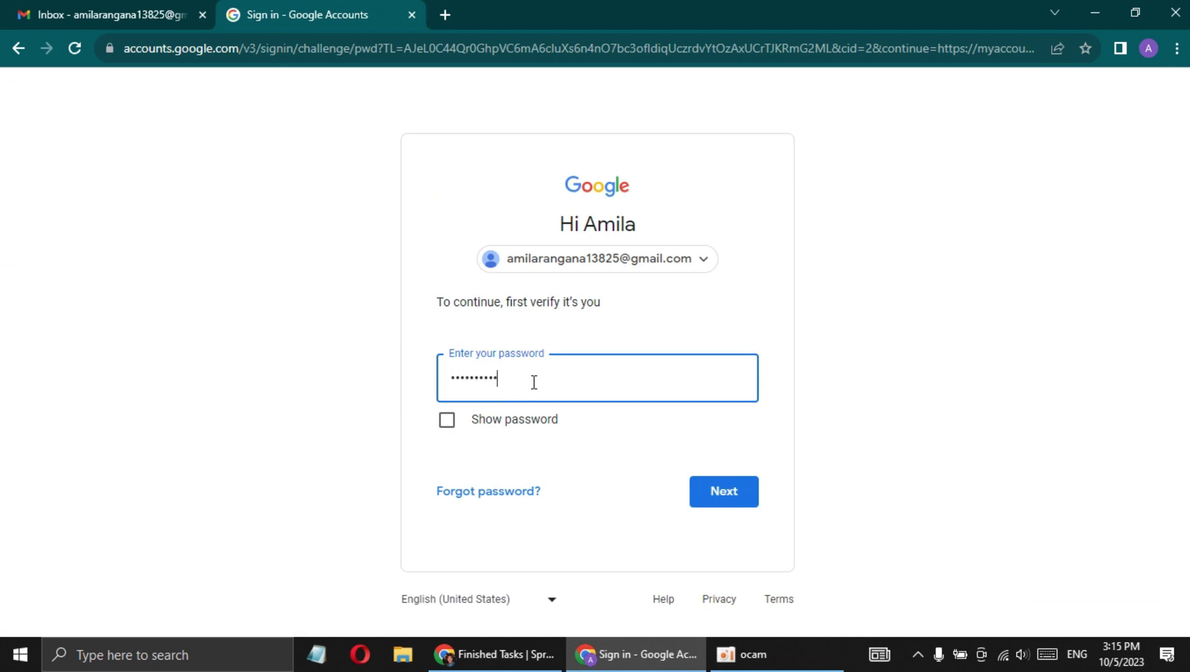
Verify the account password, re-entering it after the Wrong password error
left_click(749, 497)
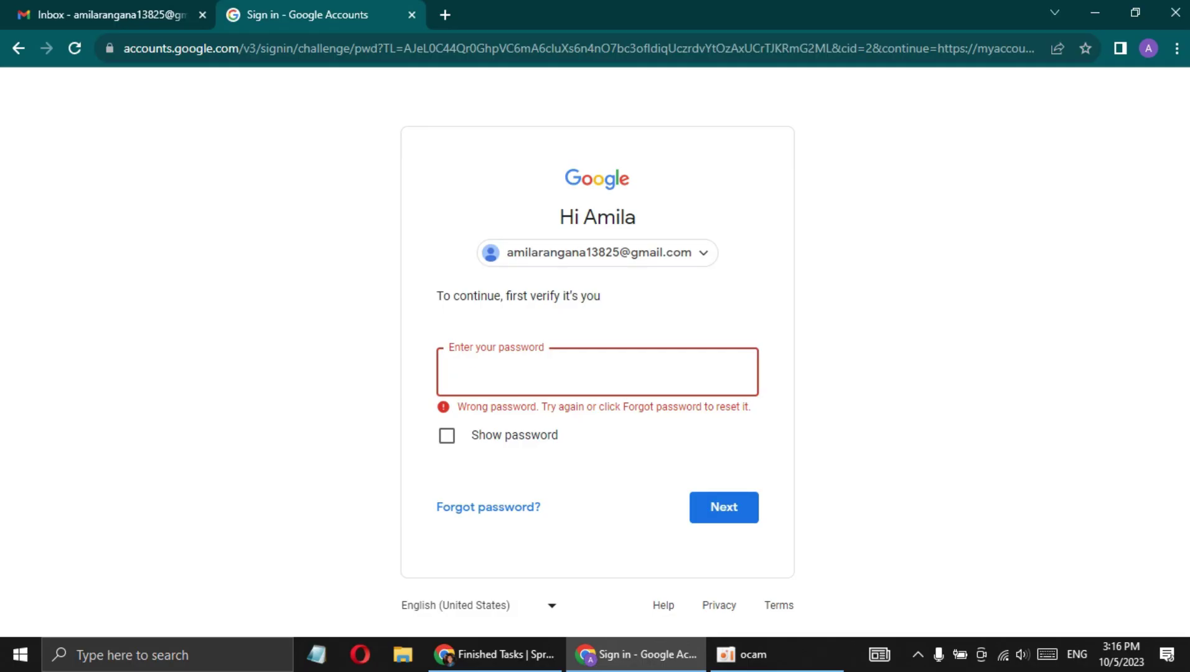
type("a")
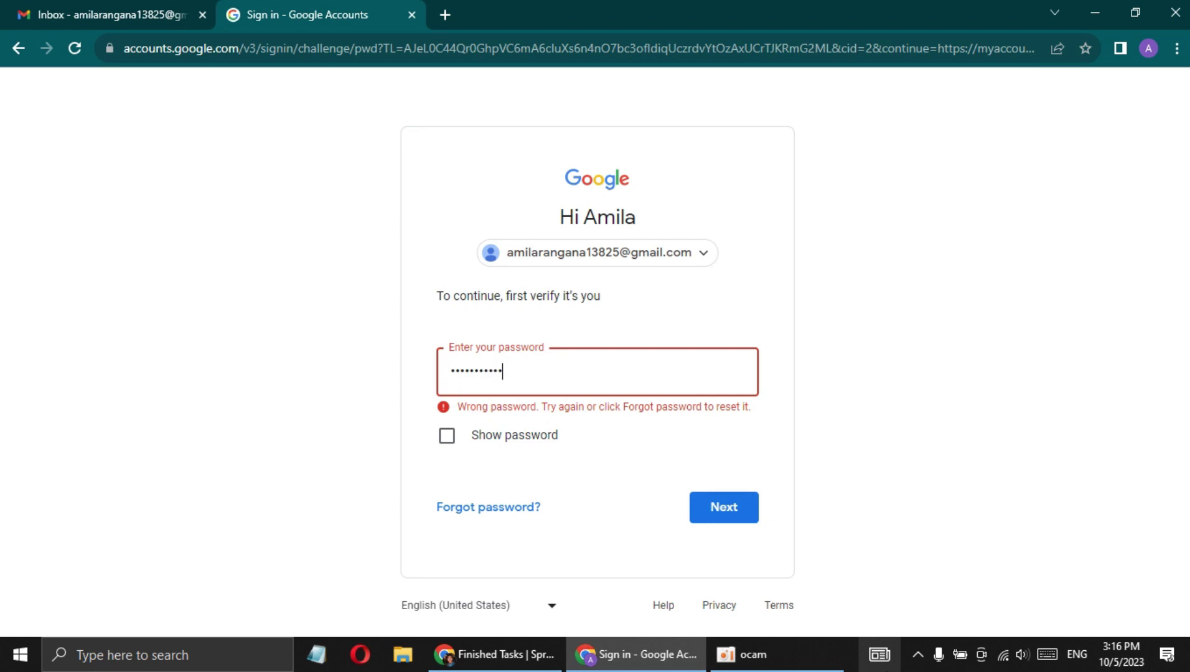
key("Return")
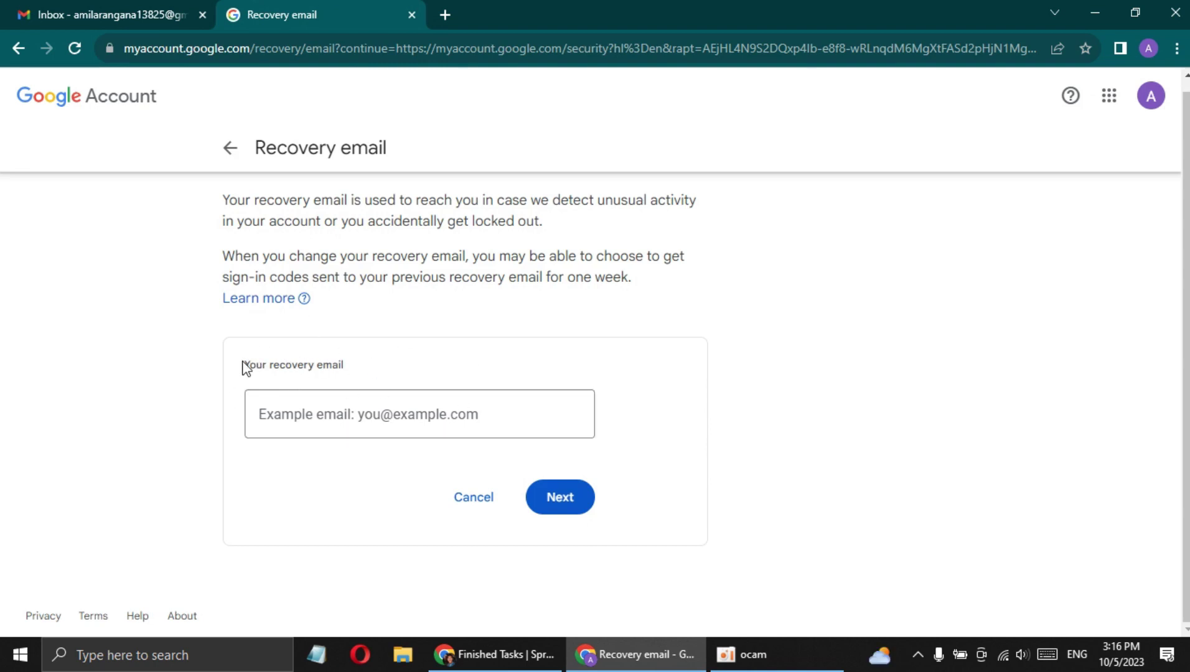
Paste the new recovery email address into the field and submit it
left_click(333, 416)
key("ctrl+v")
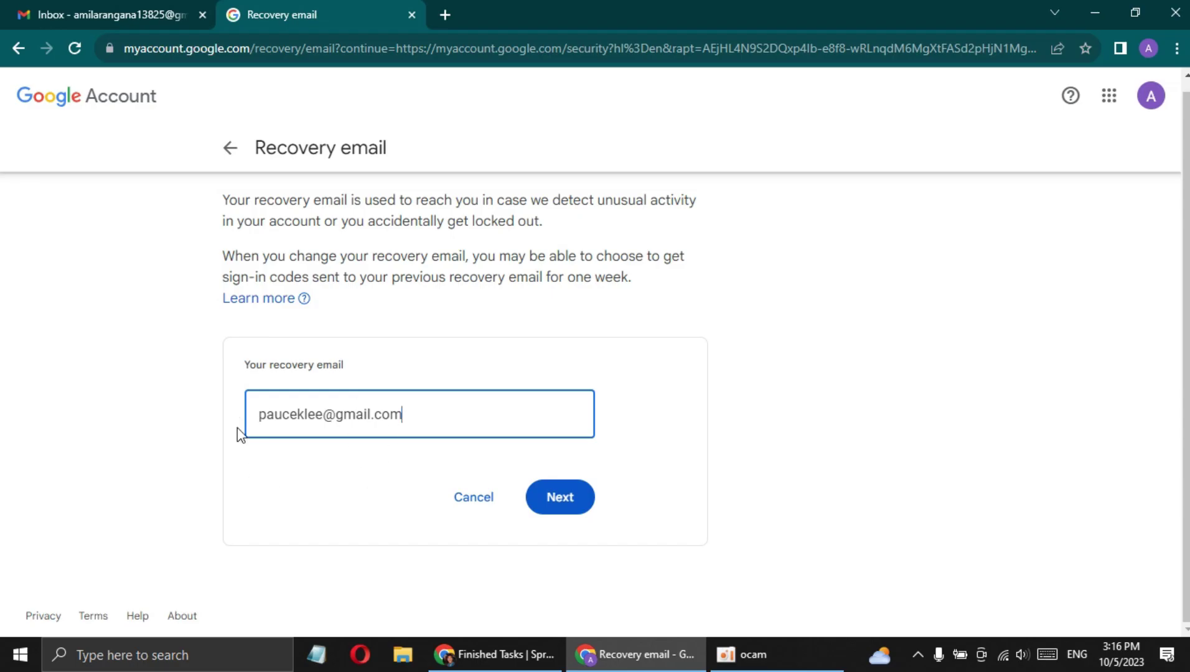
left_click_drag(414, 413, 249, 414)
left_click(284, 453)
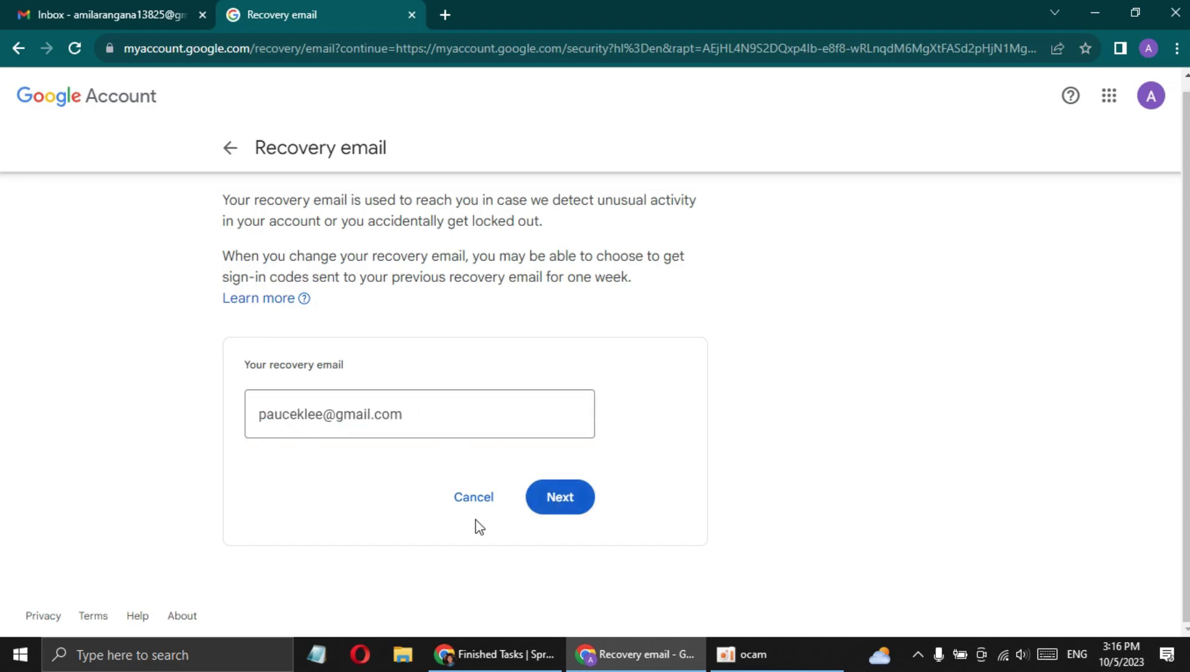
left_click(552, 504)
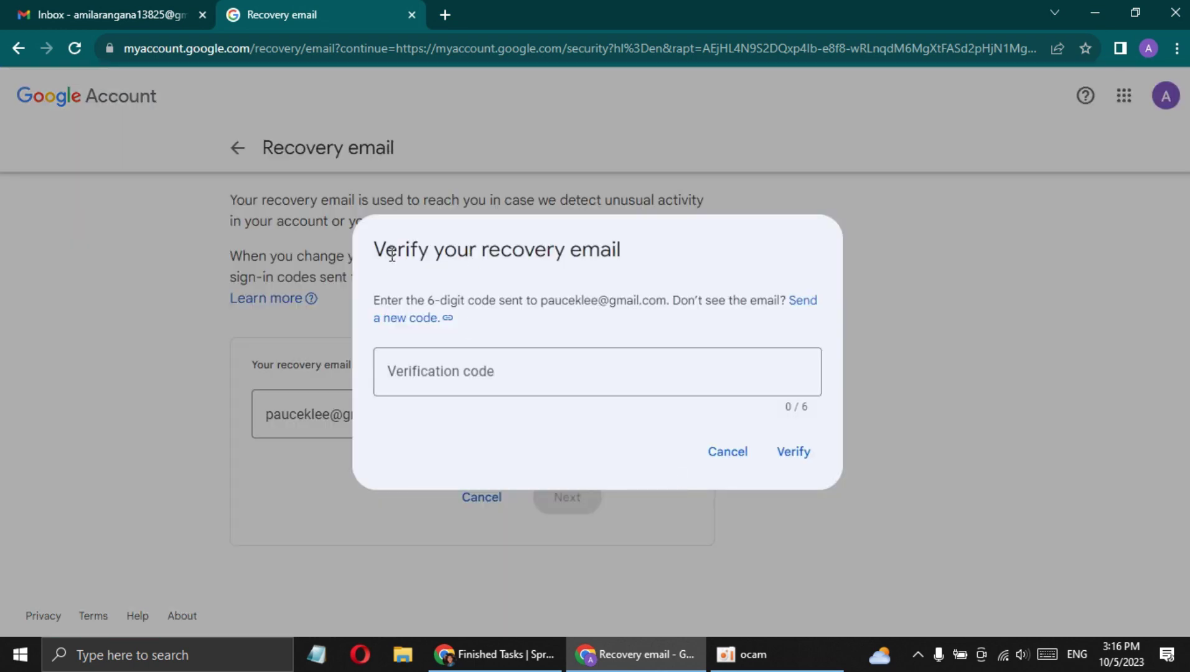
Cancel the verification-code prompt and close the Recovery email page
left_click_drag(376, 248, 626, 252)
left_click(636, 260)
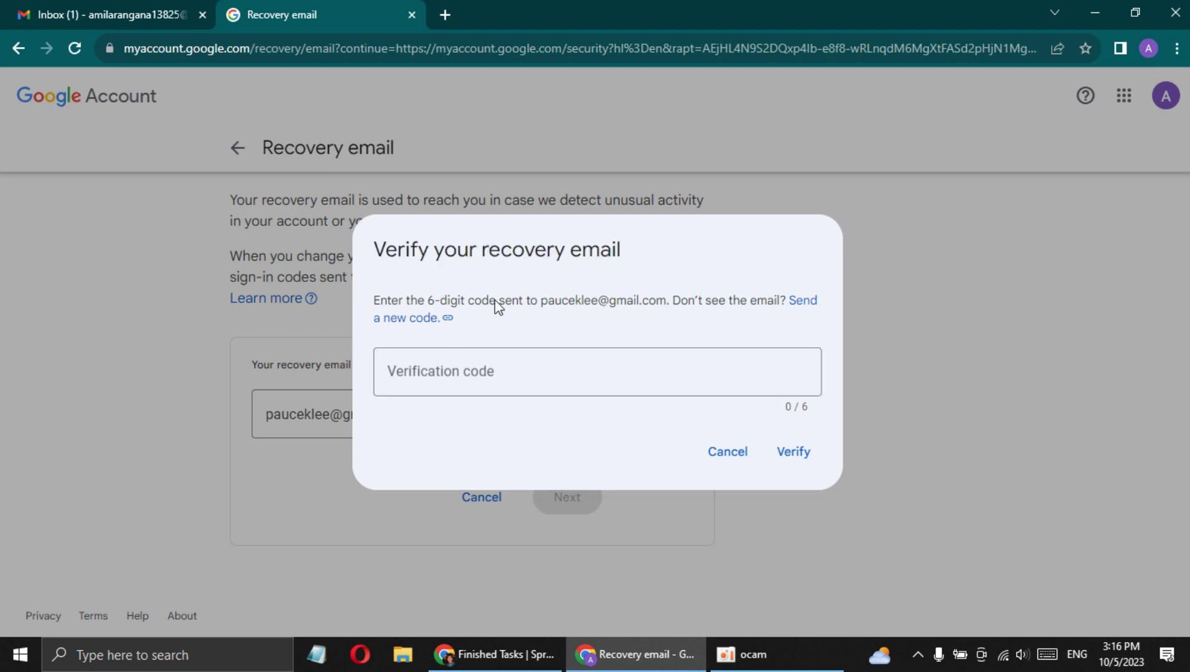
left_click(709, 452)
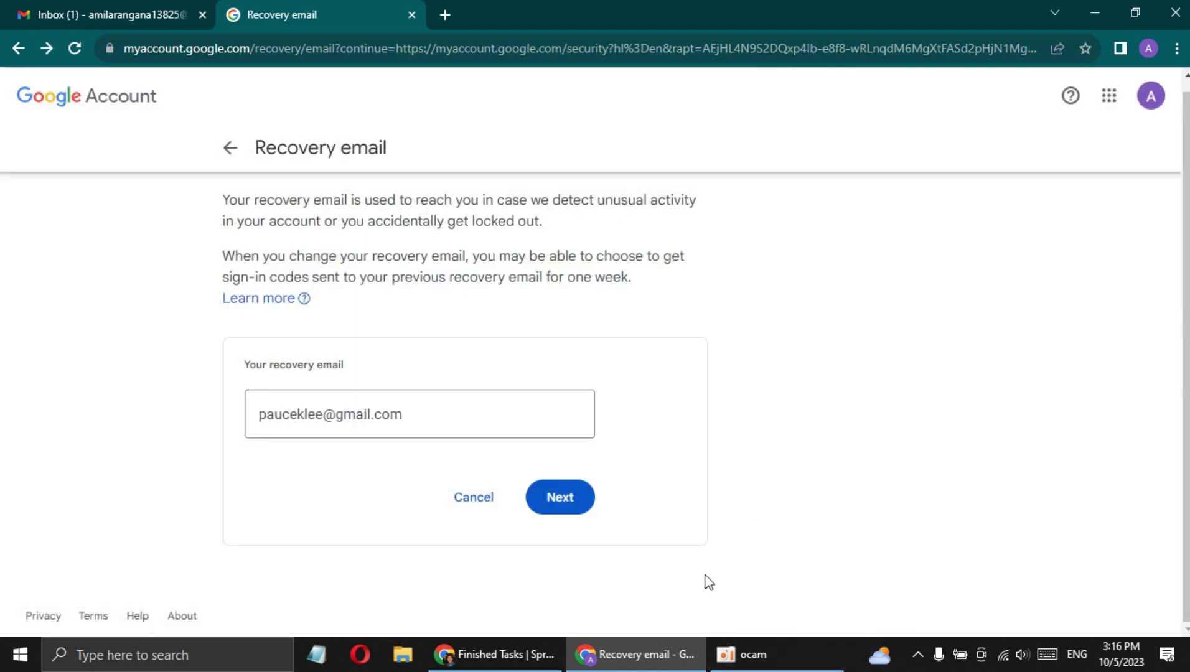
left_click(408, 15)
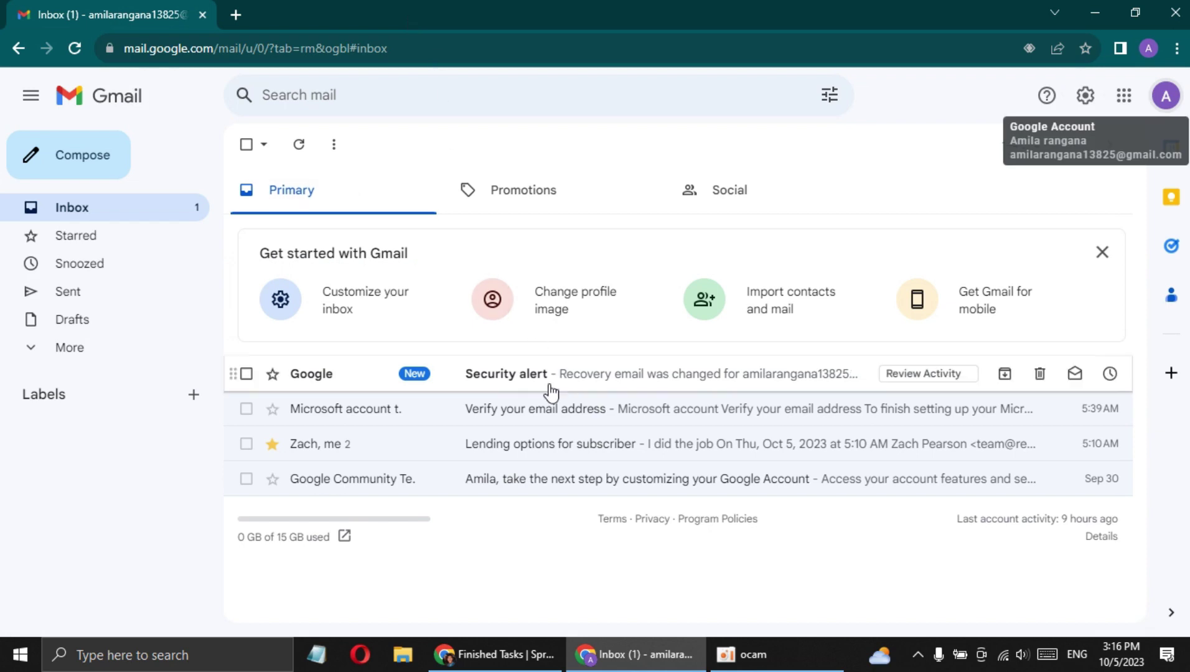
Review the Google Account's Security settings page
left_click(1160, 101)
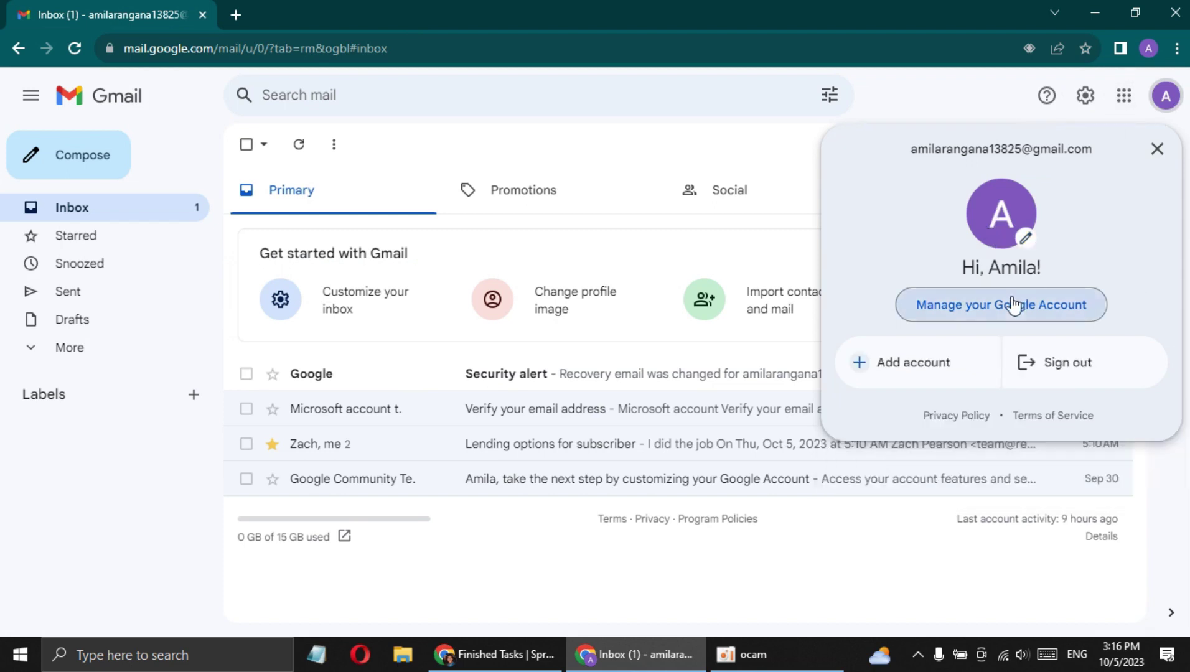
left_click(1012, 305)
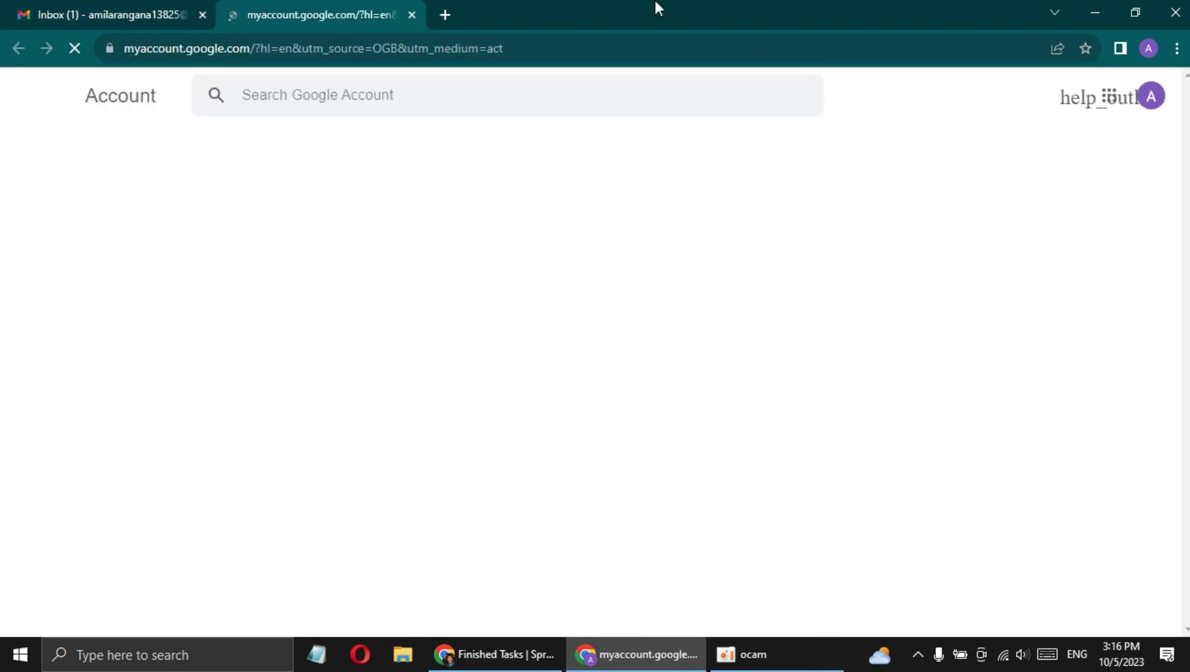
left_click(104, 282)
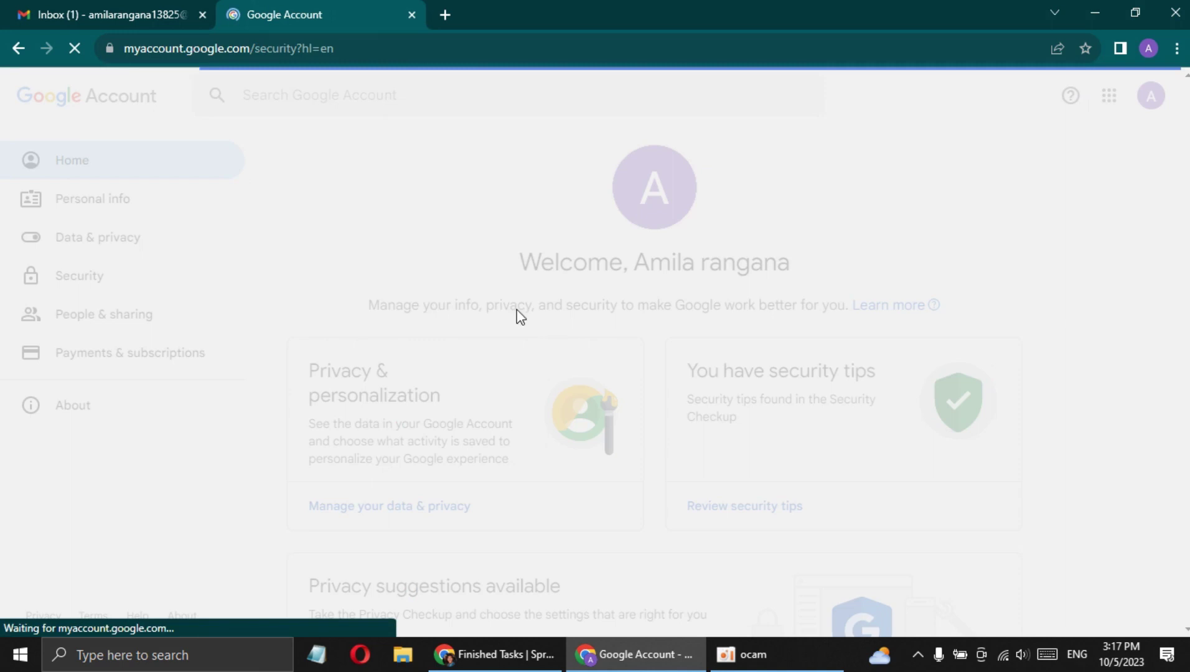
scroll(593, 369, "down", 4)
scroll(352, 352, "down", 4)
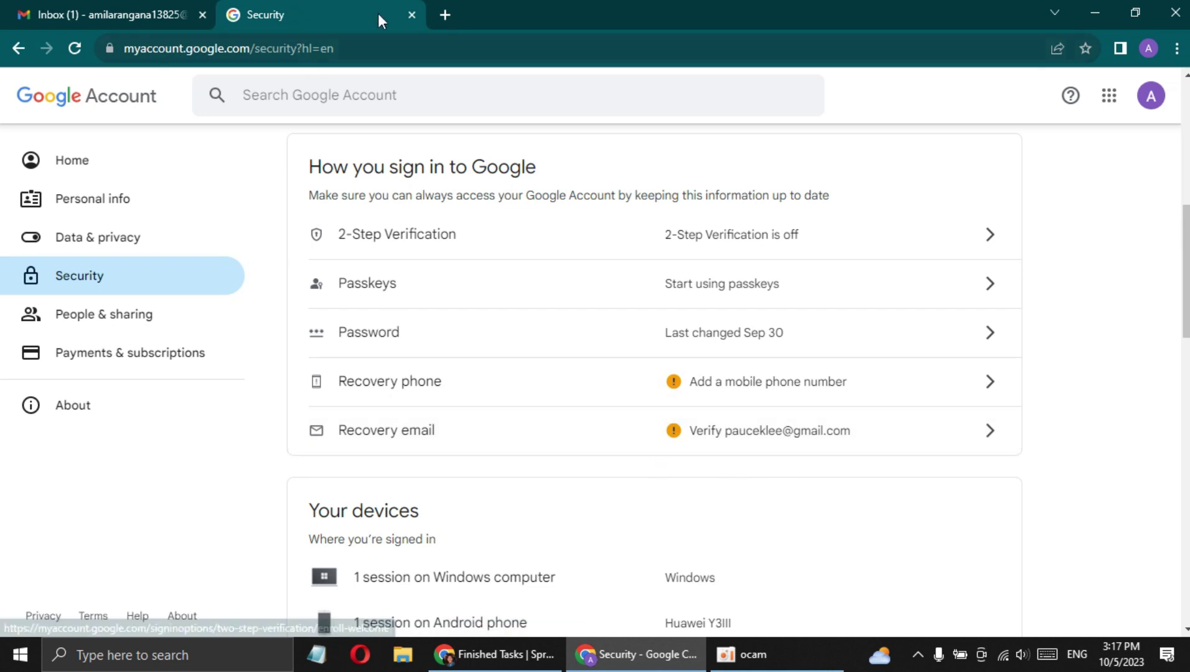
Close the security page and Gmail, keep a blank new tab, and bring SproutGigs forward
left_click(411, 16)
left_click(242, 14)
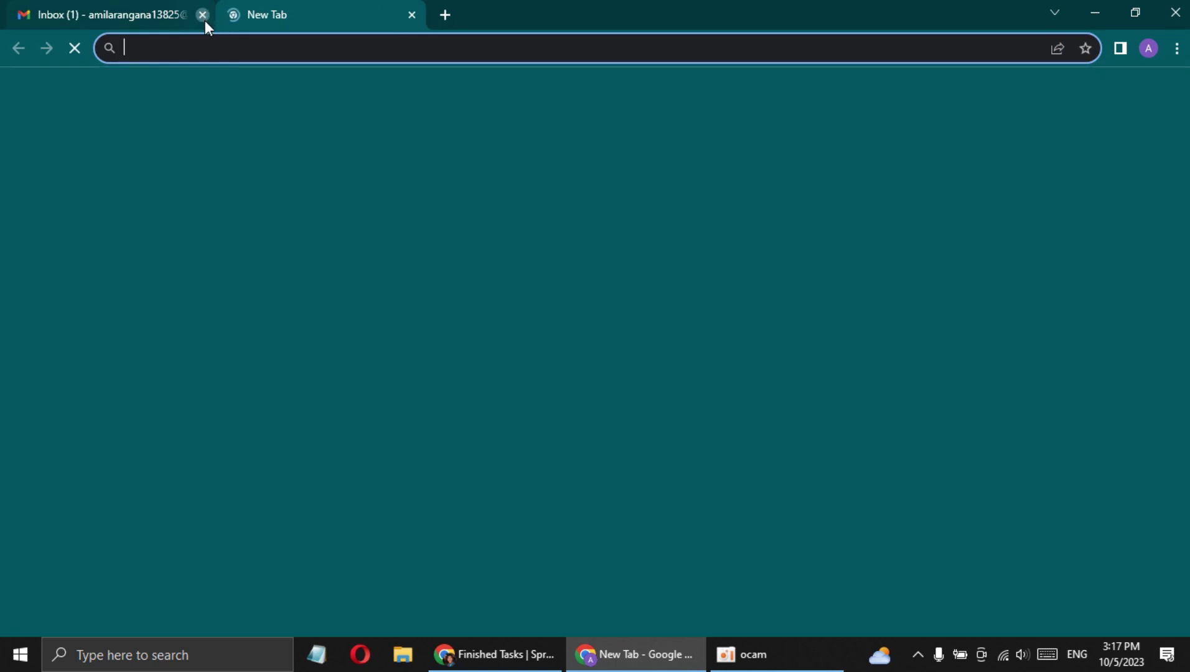
left_click(203, 15)
left_click(488, 655)
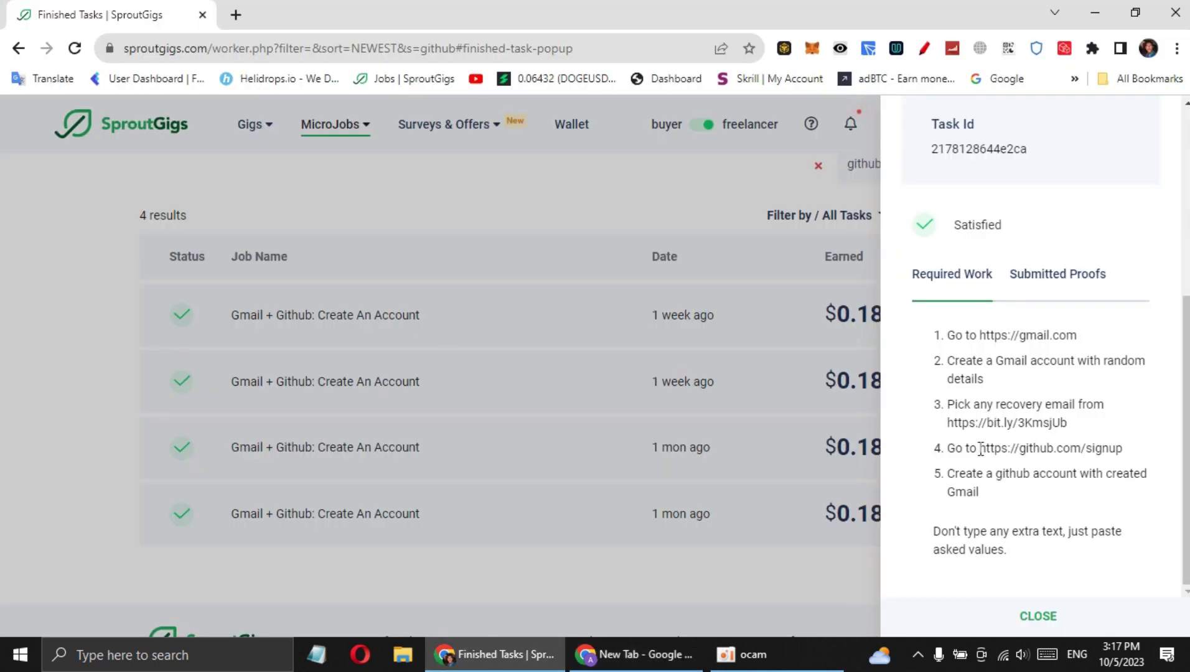
left_click_drag(1004, 448, 1131, 456)
key("ctrl+c")
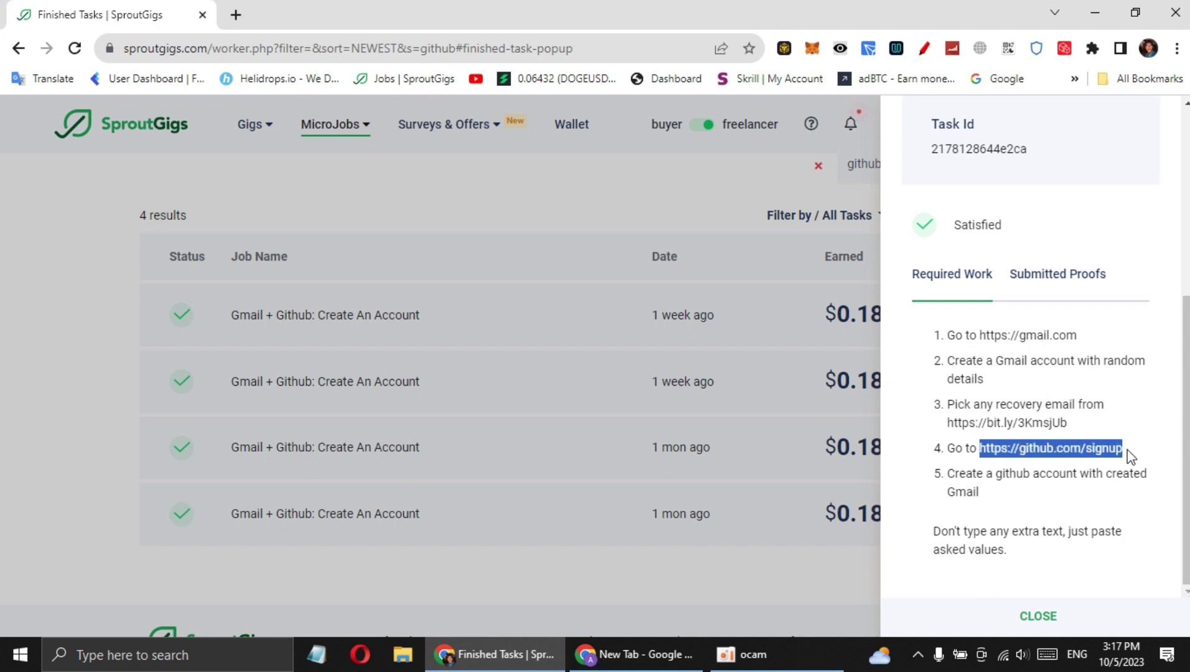
left_click(691, 654)
left_click(290, 46)
key("ctrl+v")
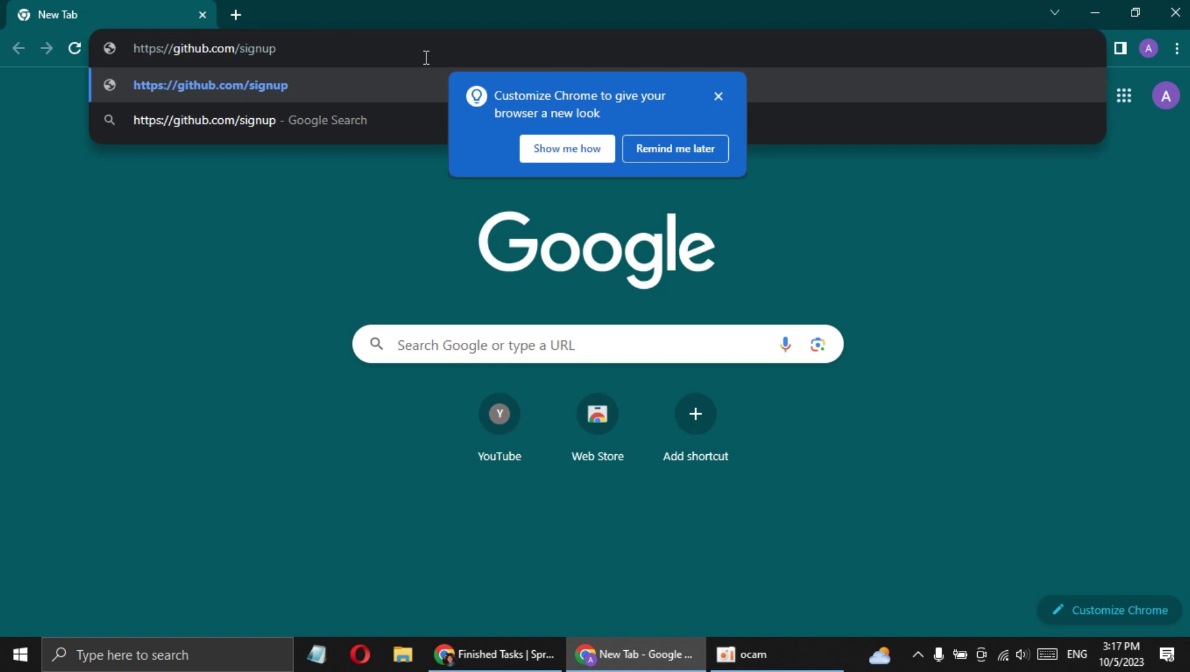
Load the GitHub signup page and open another new tab
key("Return")
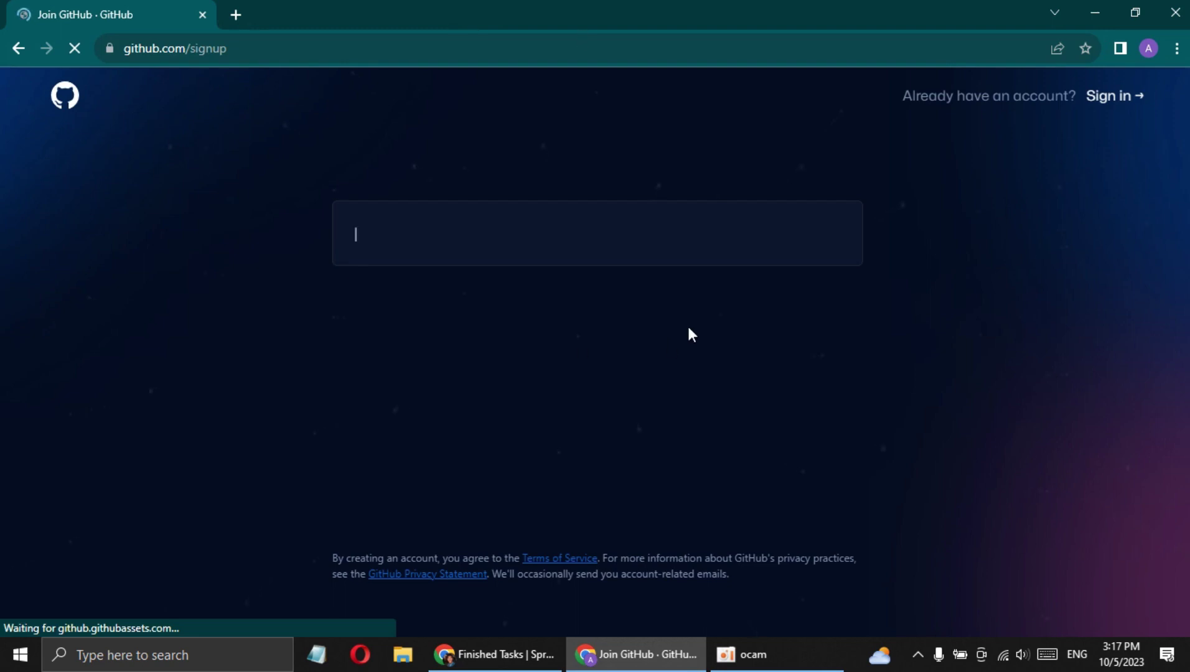
left_click(235, 15)
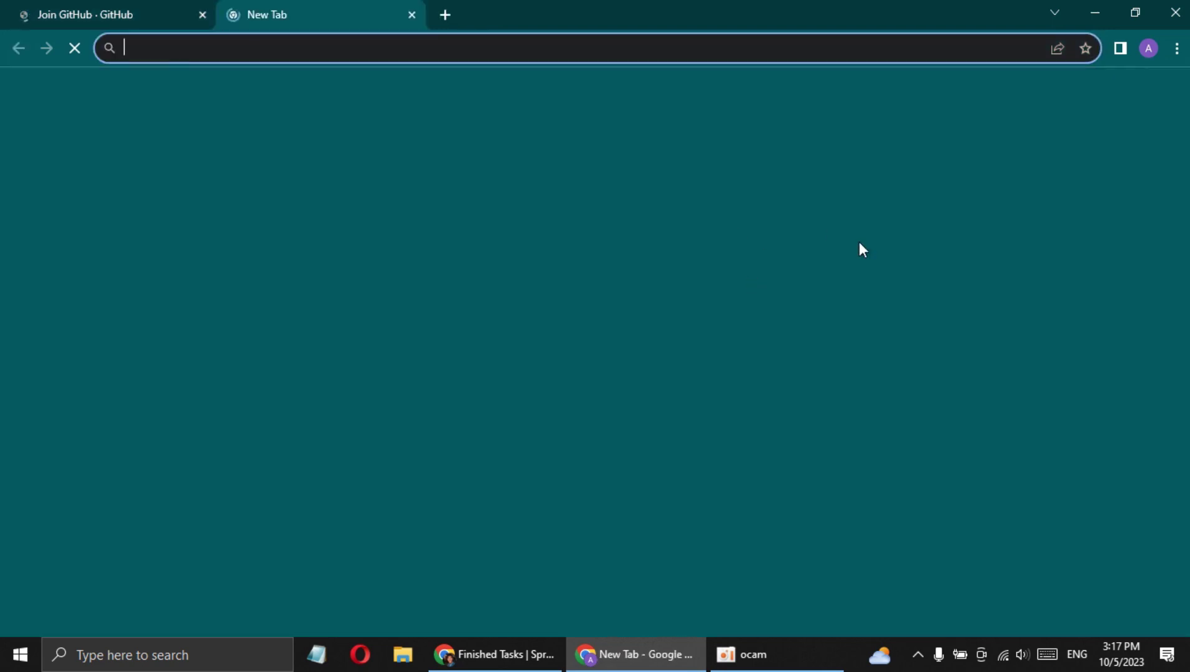
left_click(60, 9)
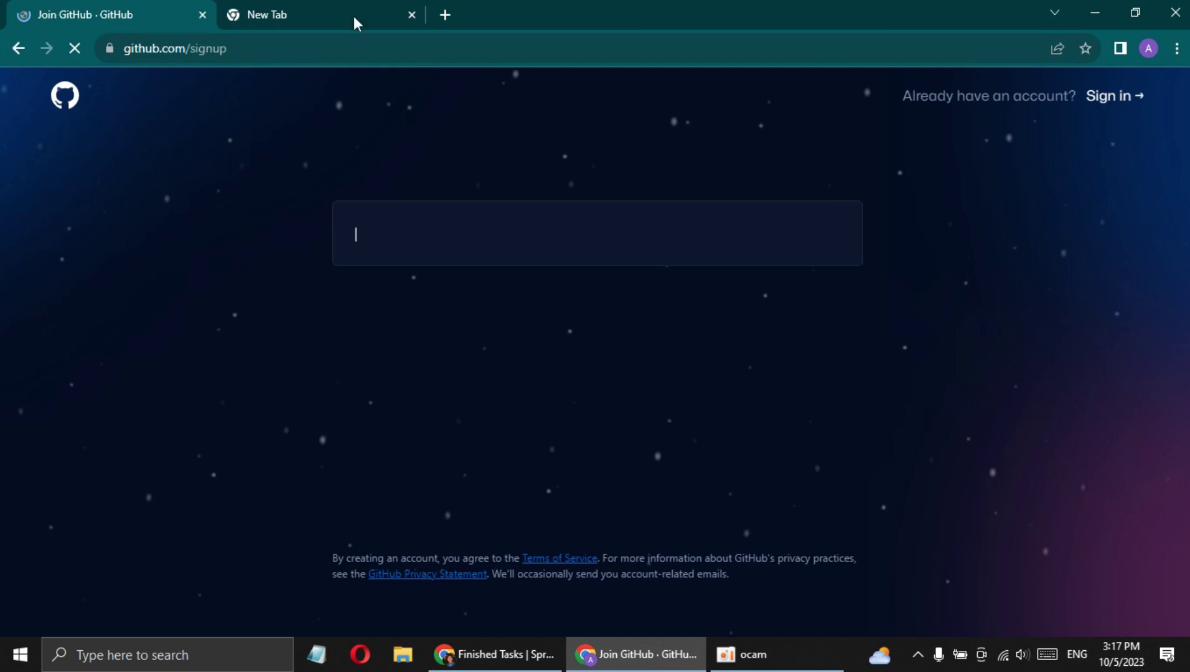
left_click(355, 18)
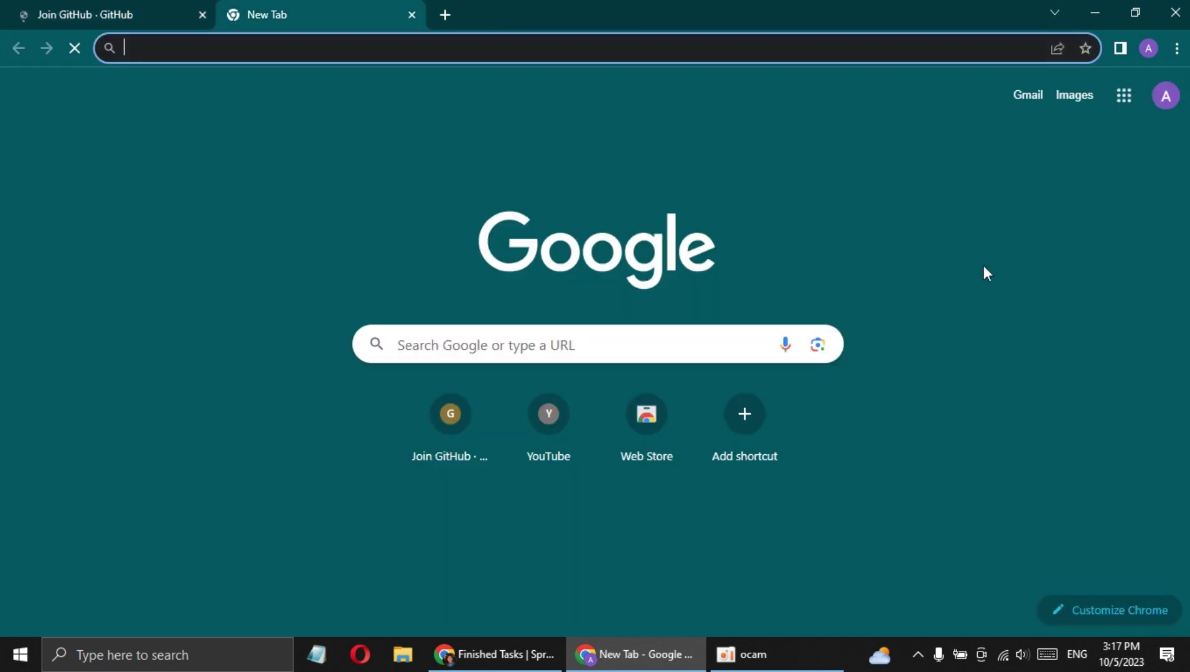
Copy the Gmail account's email address into GitHub's signup email field
left_click(1025, 100)
left_click(90, 12)
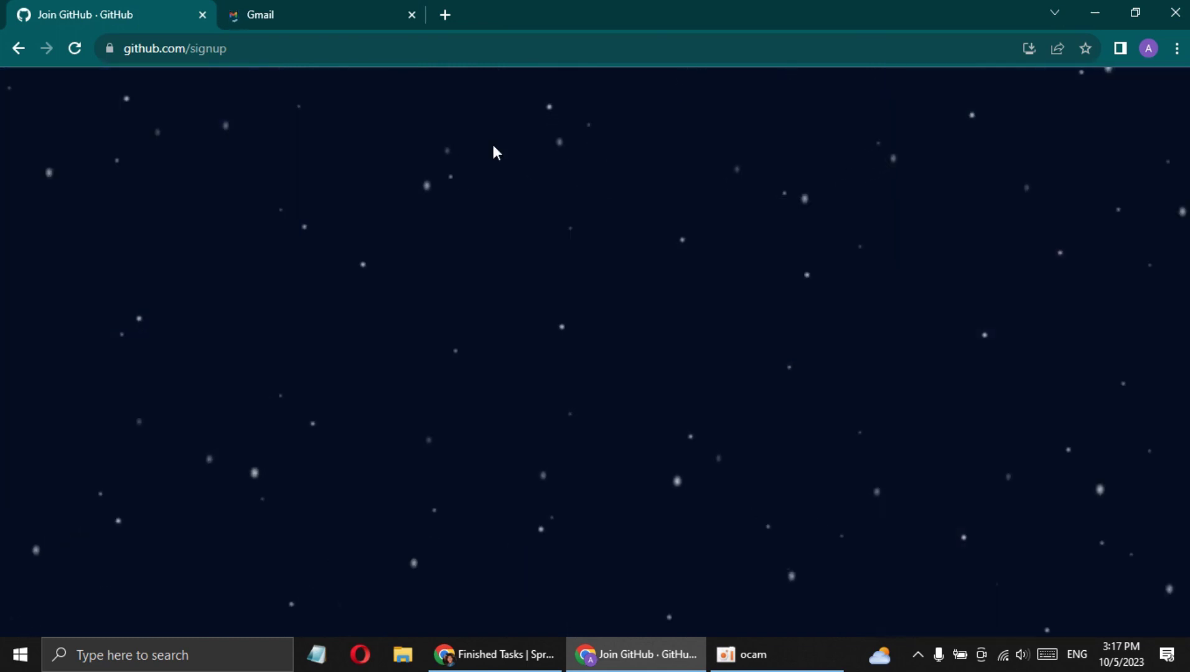
left_click(338, 9)
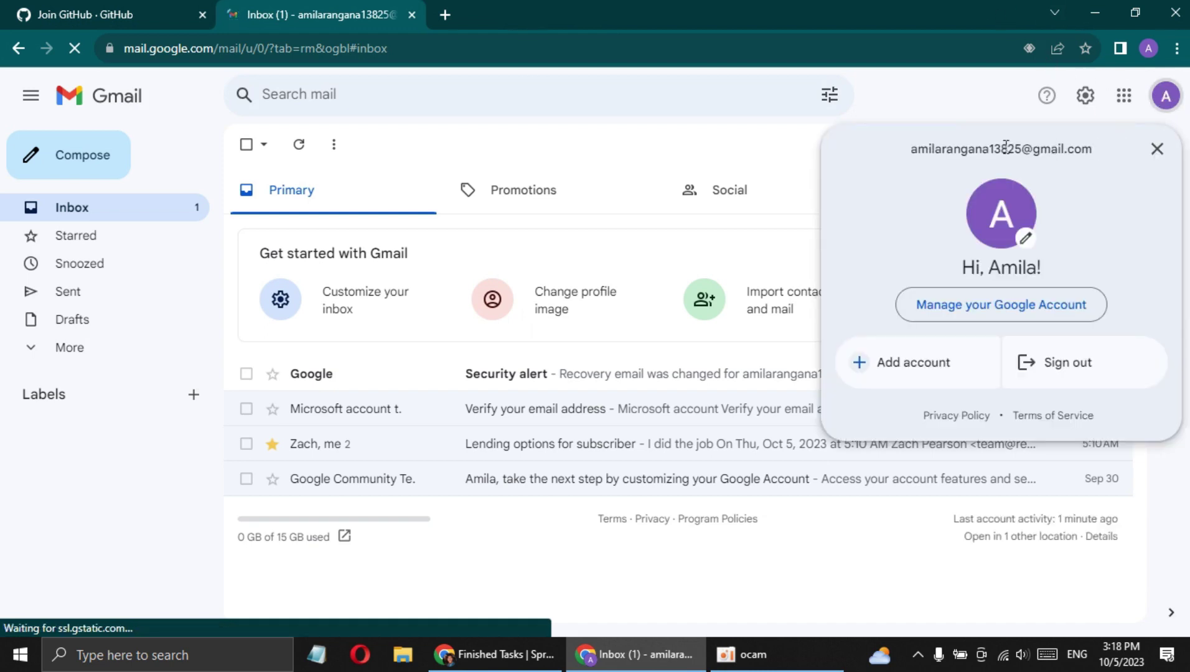
triple_click(999, 148)
key("ctrl+c")
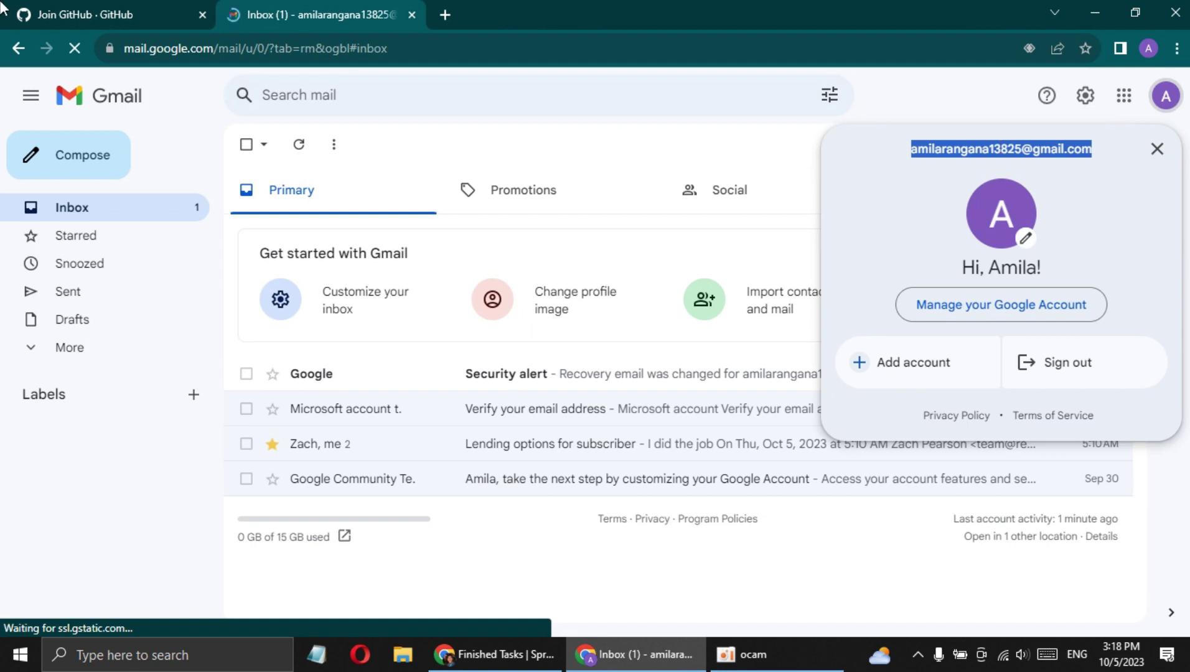
left_click(13, 13)
key("ctrl+v")
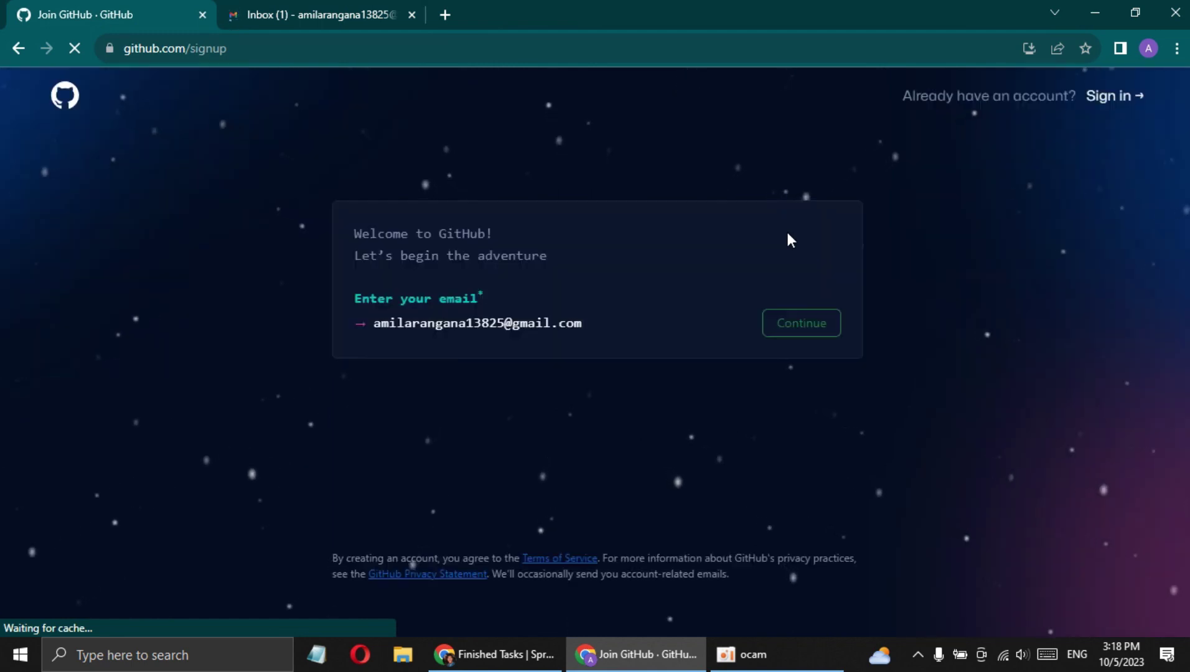
Submit the email, replace the suggested password with a typed password, and continue
left_click(816, 339)
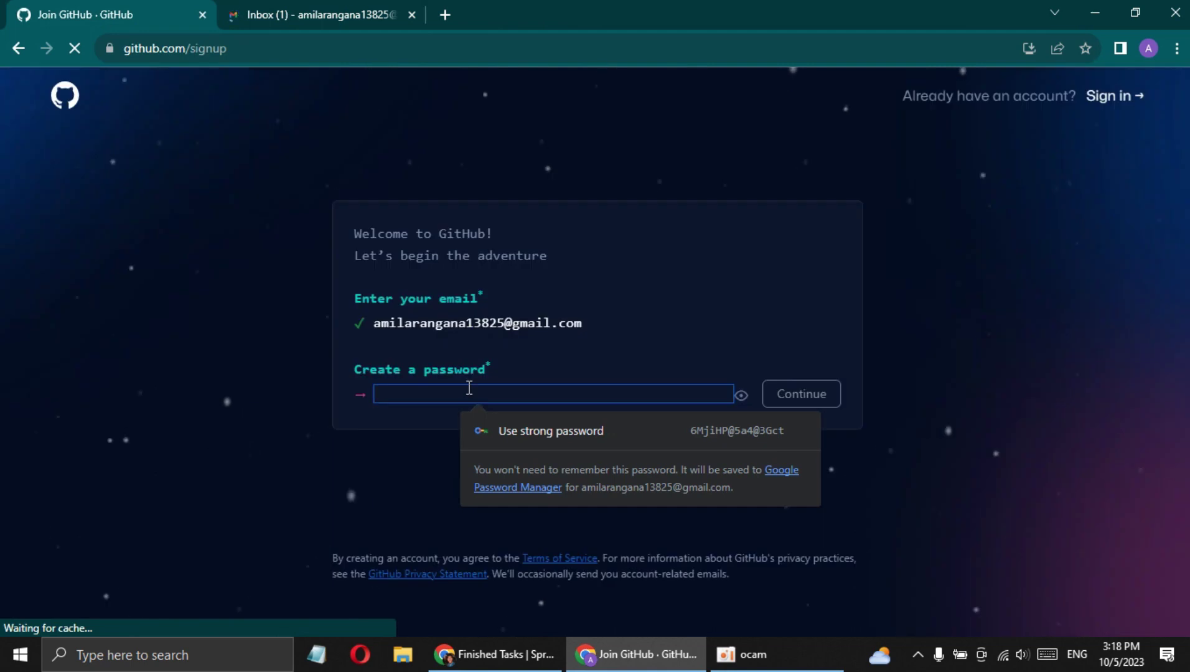
double_click(354, 371)
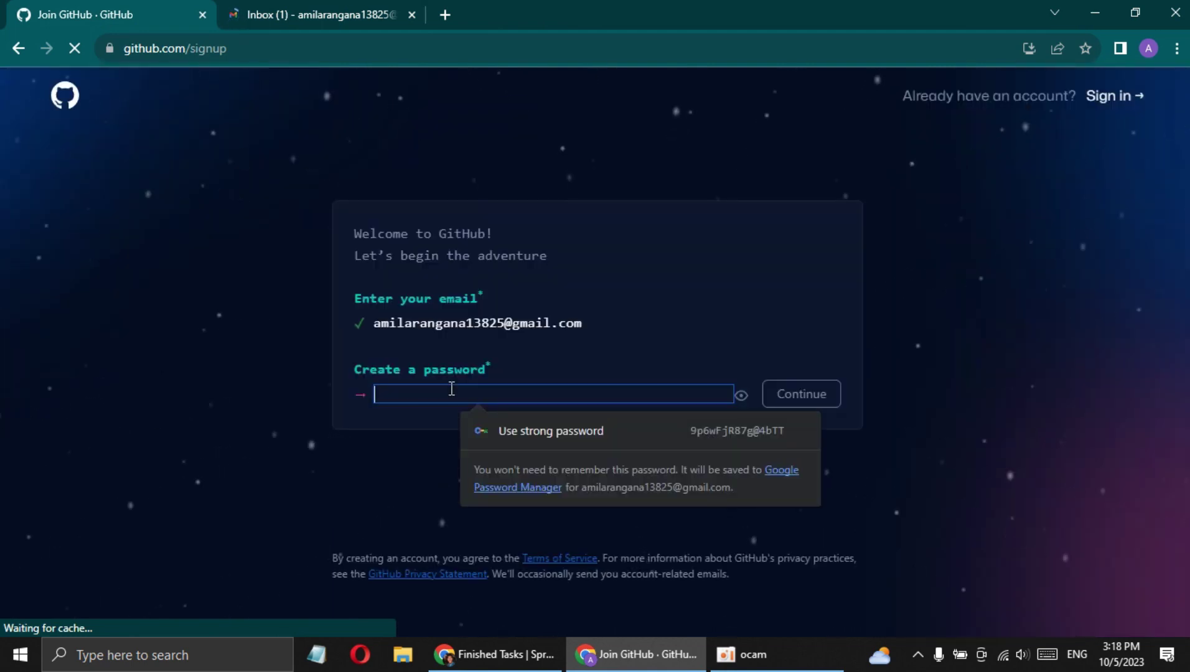
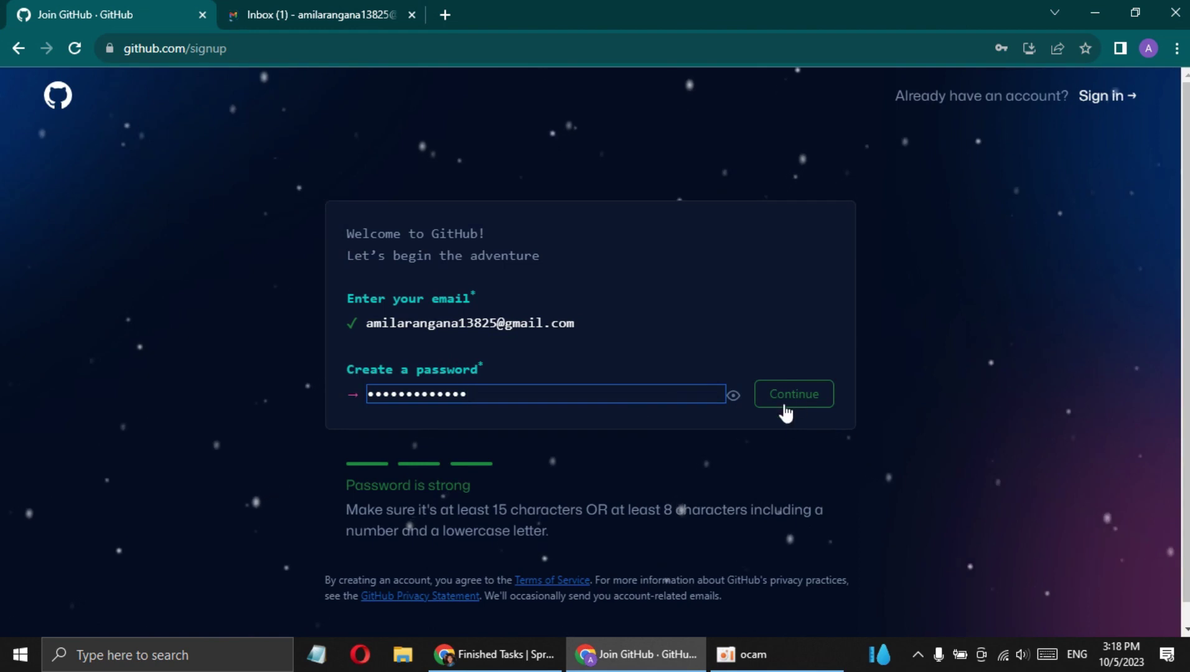
left_click(782, 403)
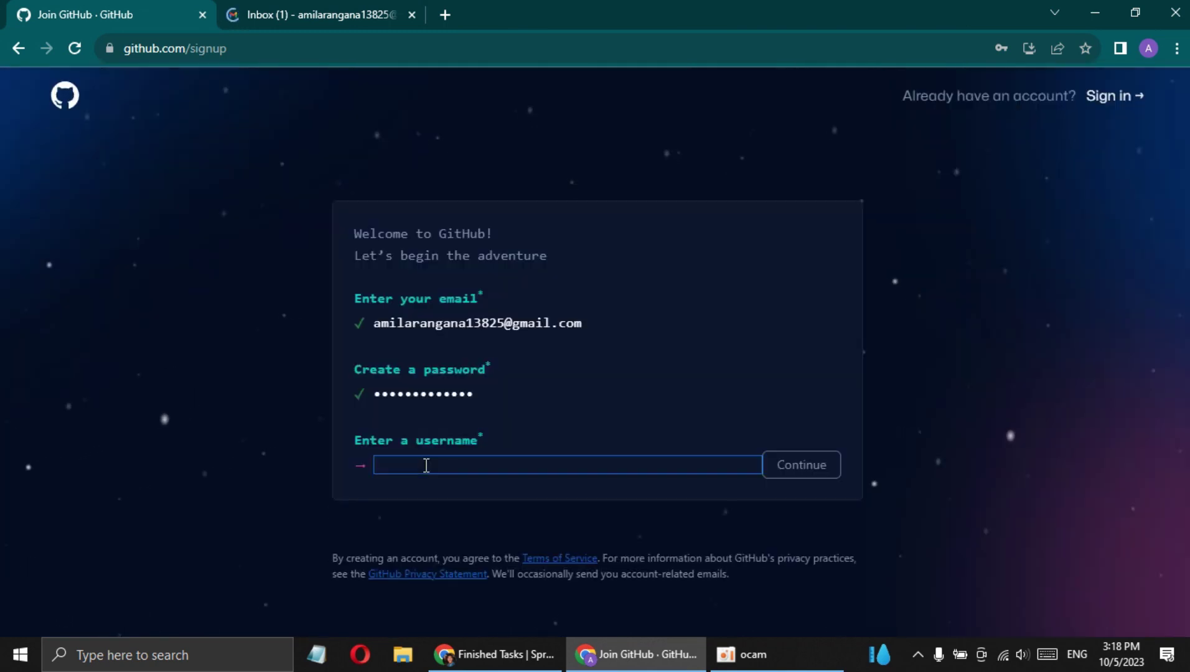
Try a first username, find it taken, and begin replacing it
type("Ayesha")
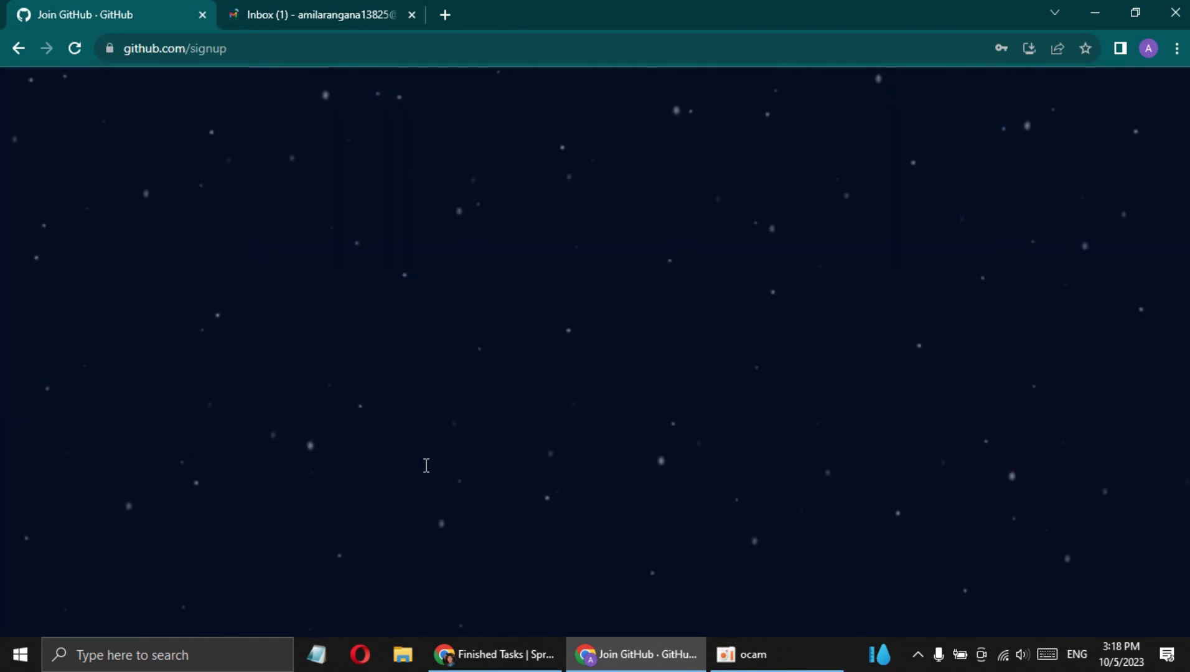
type("123456")
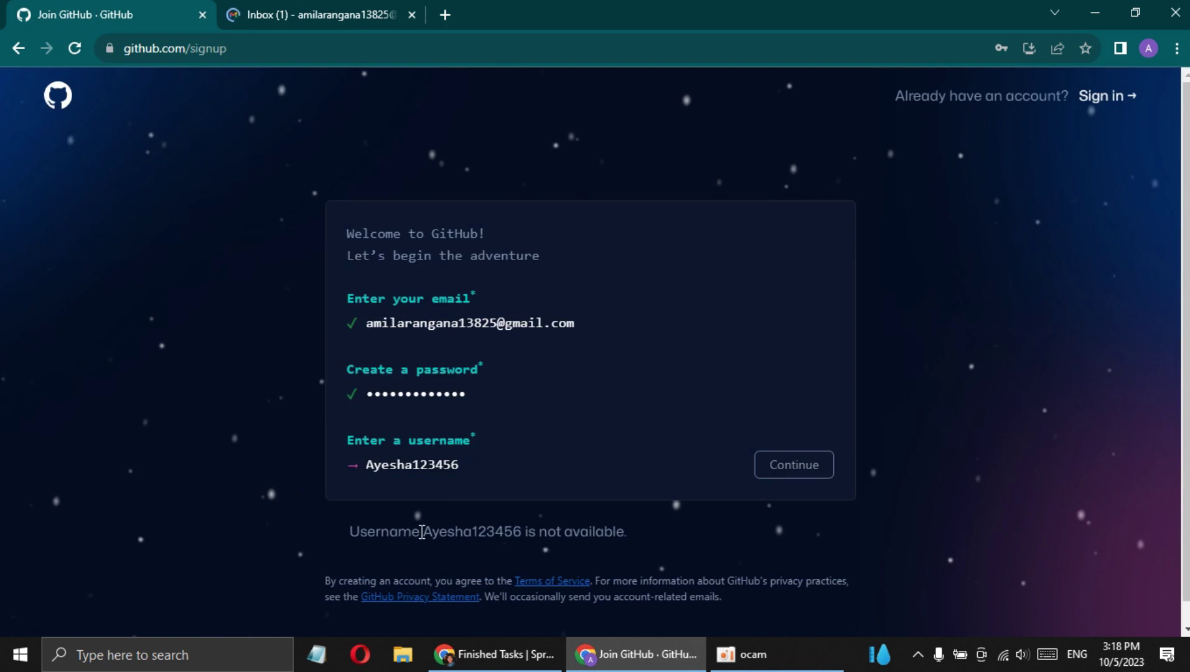
left_click_drag(398, 532, 611, 532)
double_click(484, 461)
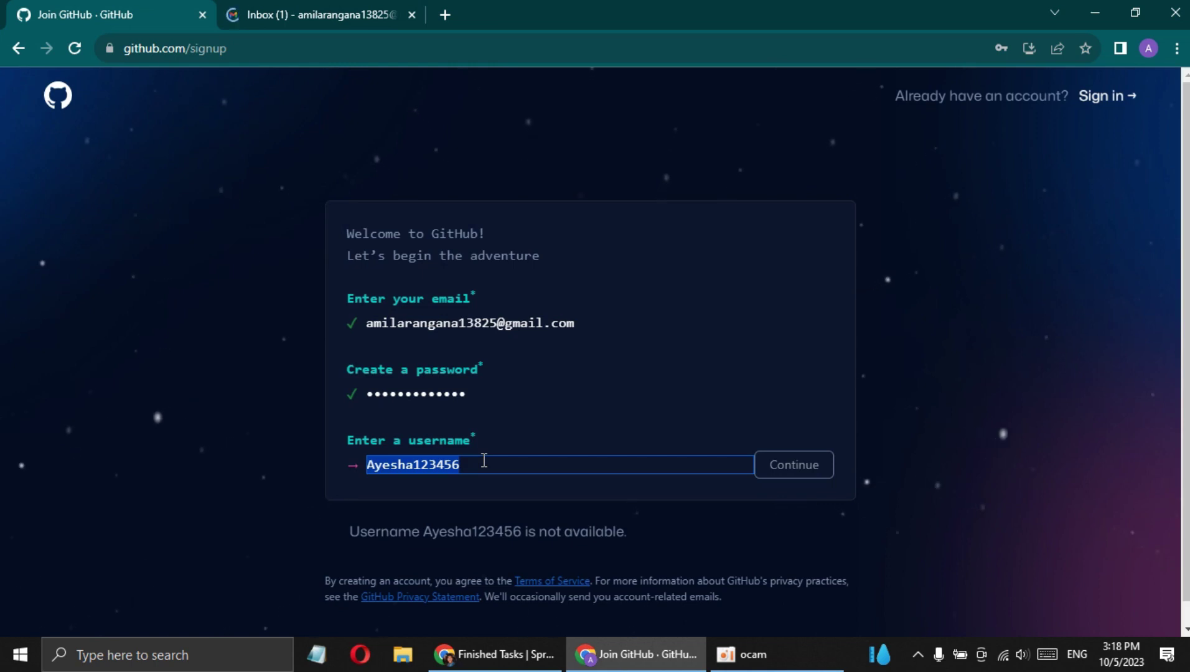
type("Ayesha")
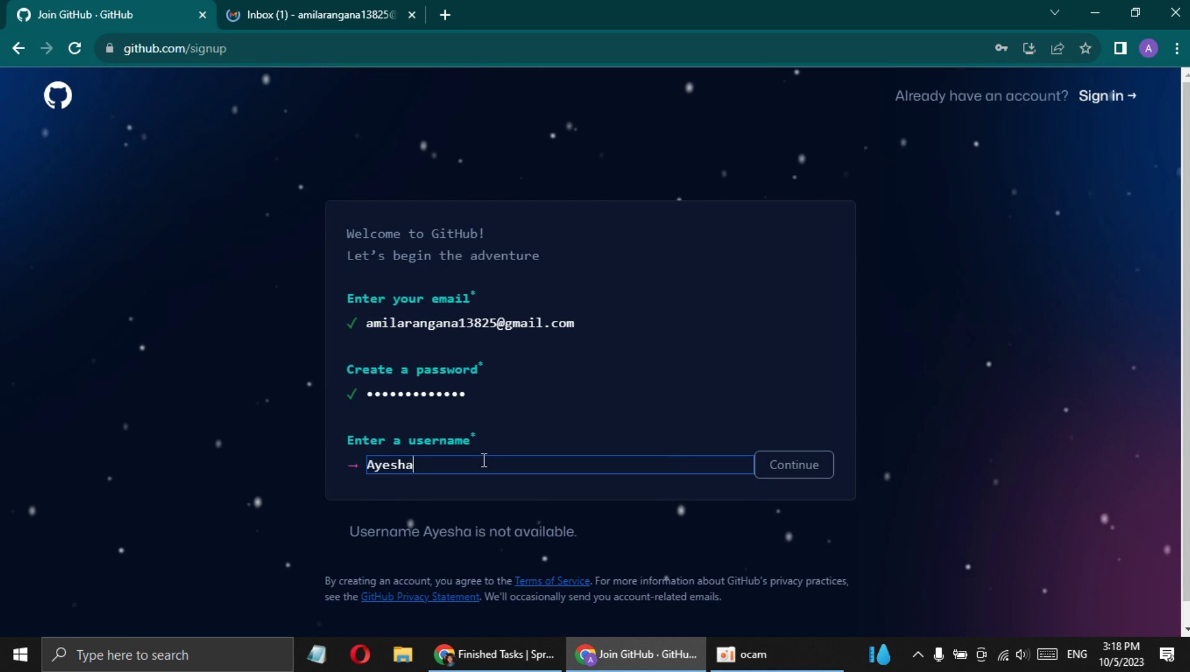
key("F5")
Edit the username, ending in '13', until GitHub confirms it is available
type("_the")
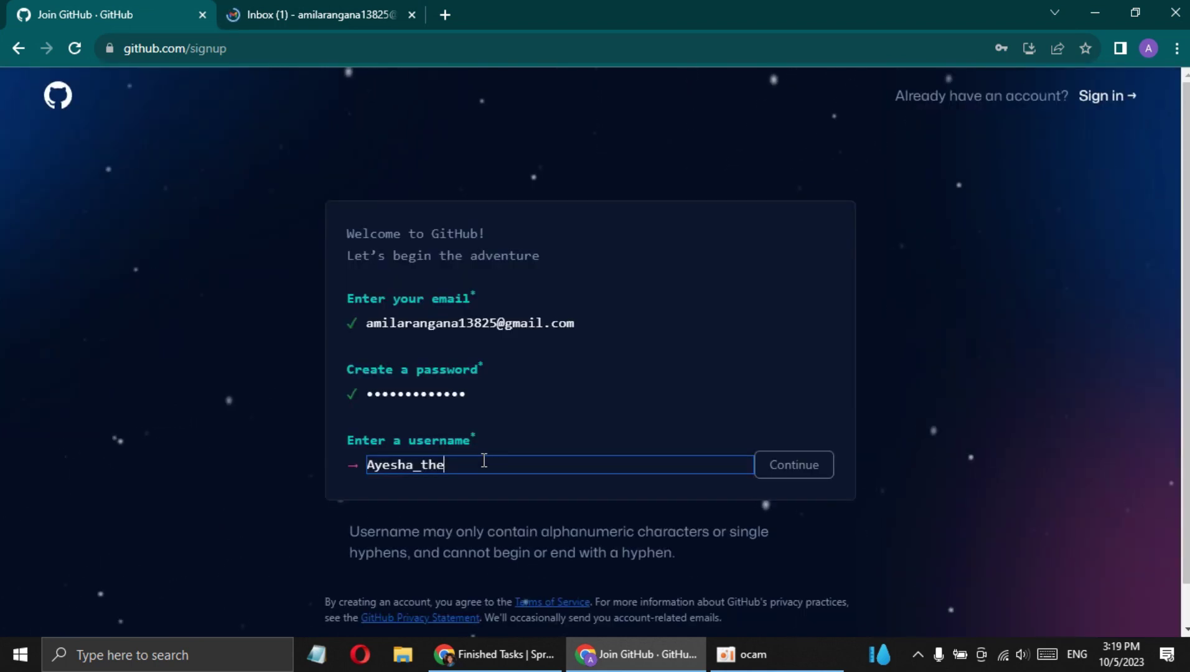
type("_")
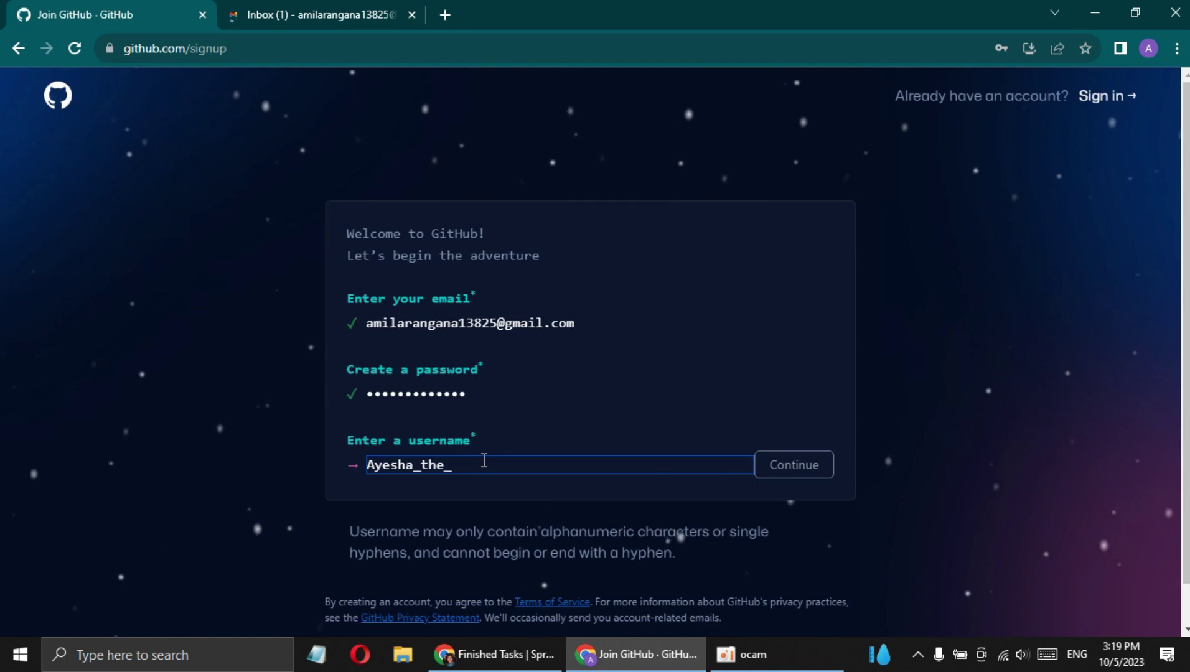
type("modaya")
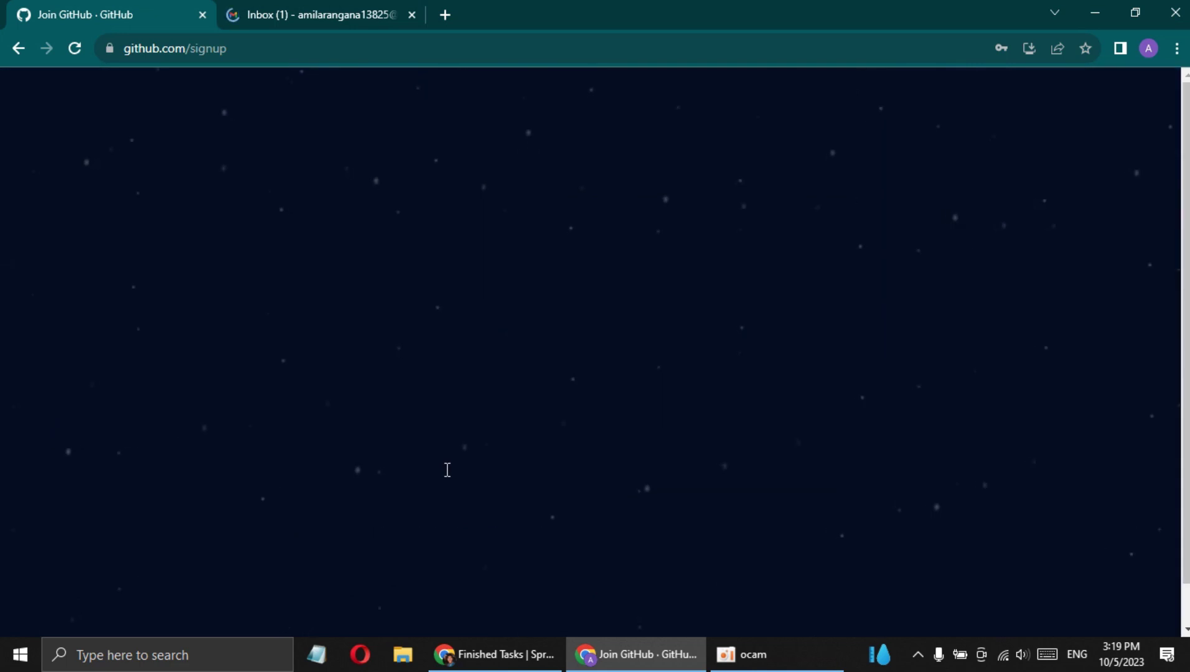
left_click_drag(452, 465, 421, 464)
key("BackSpace")
key("BackSpace")
type("13")
left_click(401, 507)
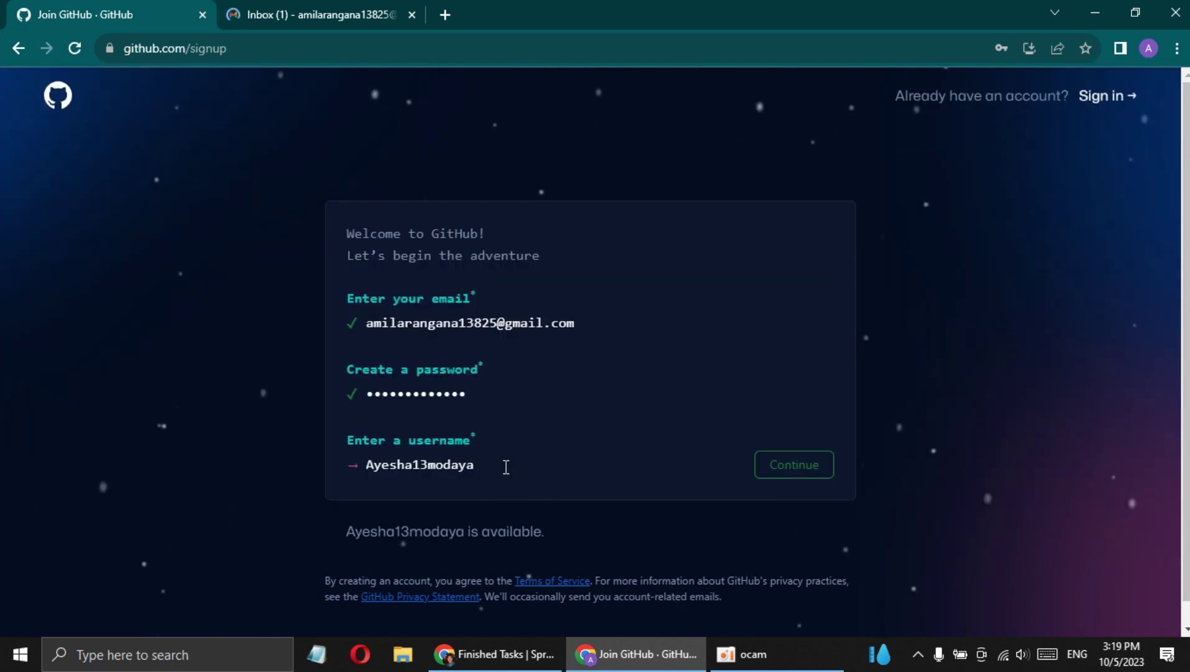
left_click_drag(505, 468, 336, 467)
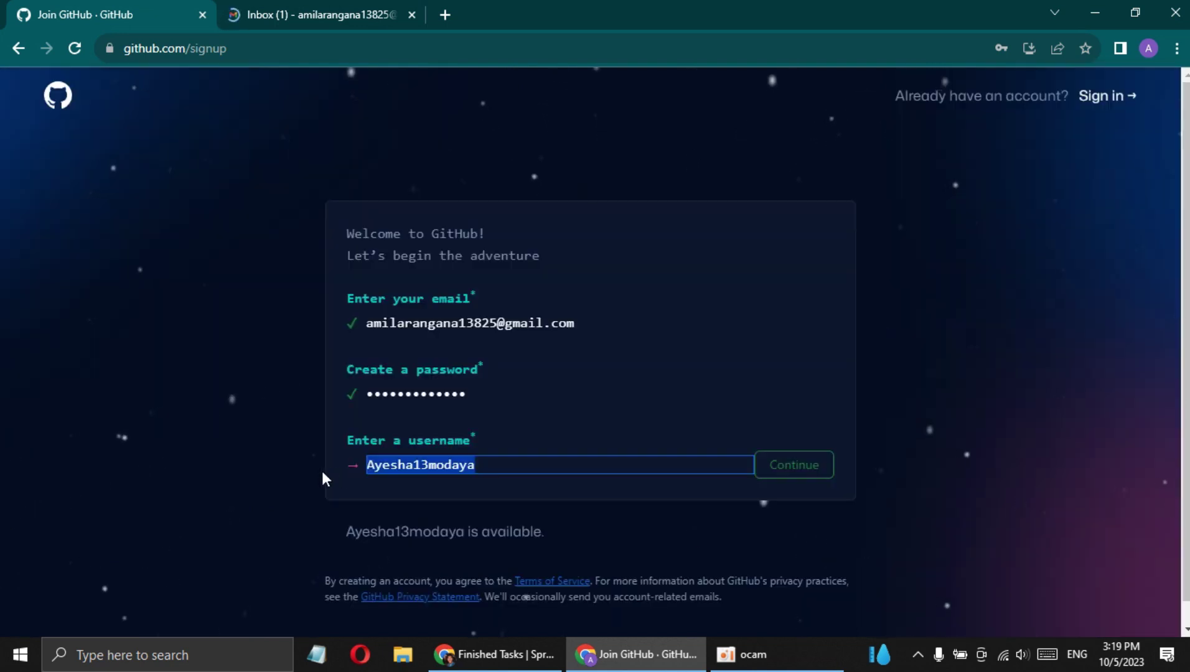
left_click(321, 478)
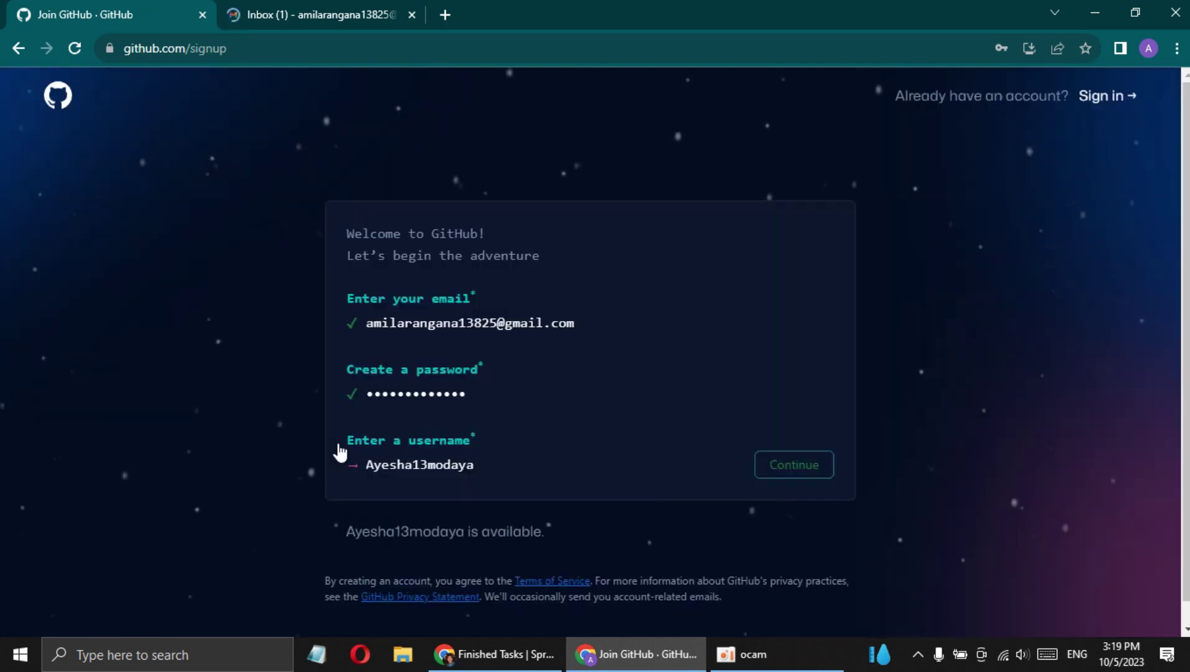
Confirm the username and answer 'y' to receiving product updates
key("Return")
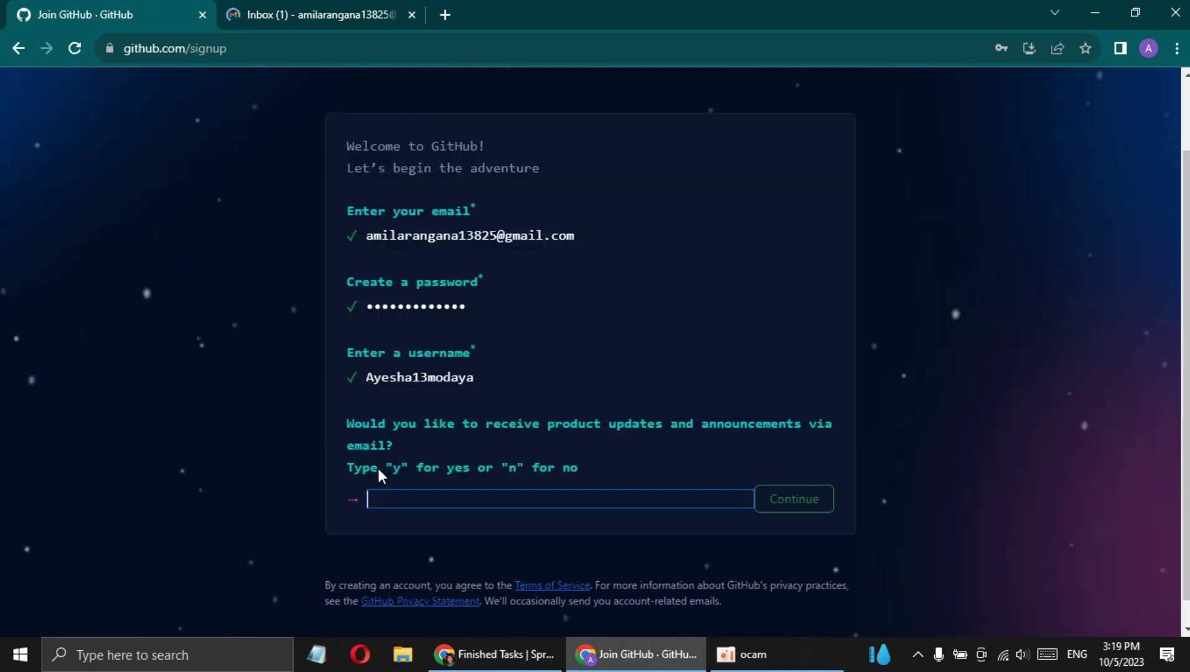
left_click_drag(377, 471, 535, 468)
left_click(466, 501)
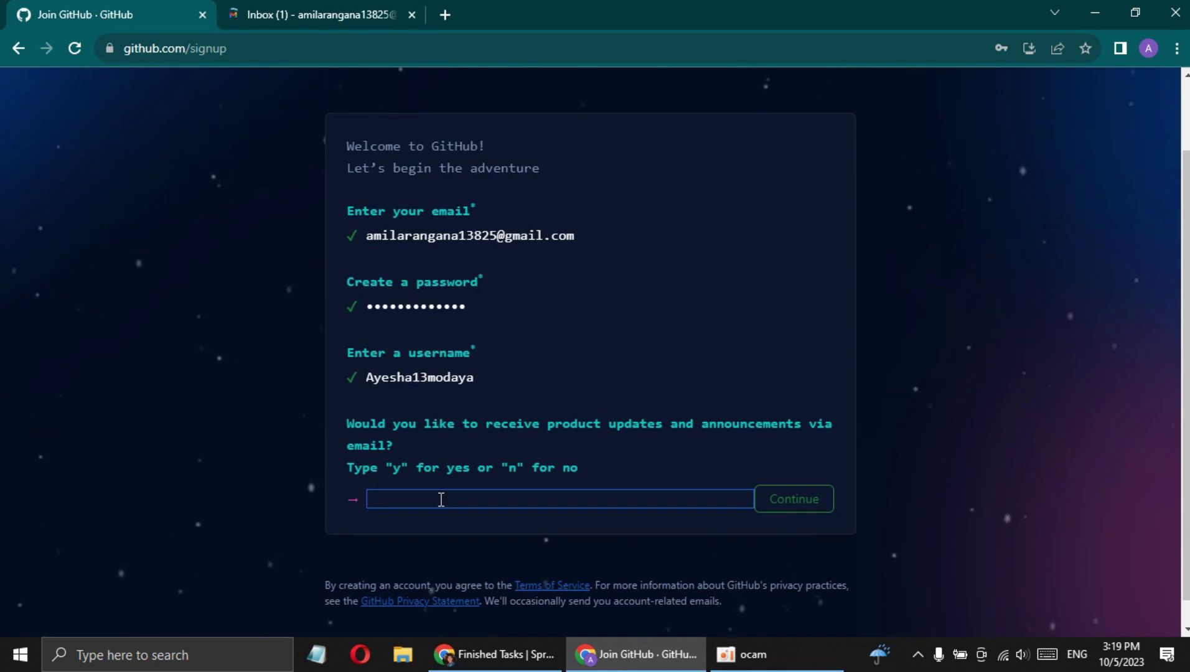
type("y")
left_click(816, 503)
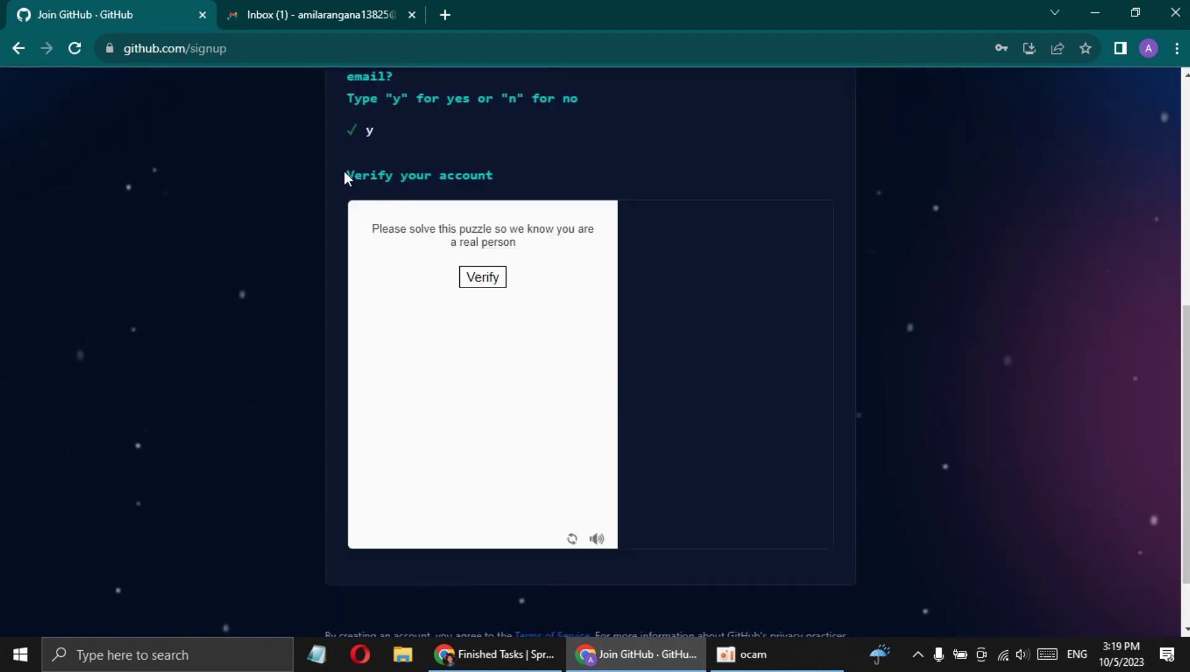
Pick the upright animal image in the verification puzzle and create the account
left_click_drag(347, 176, 485, 171)
left_click(522, 195)
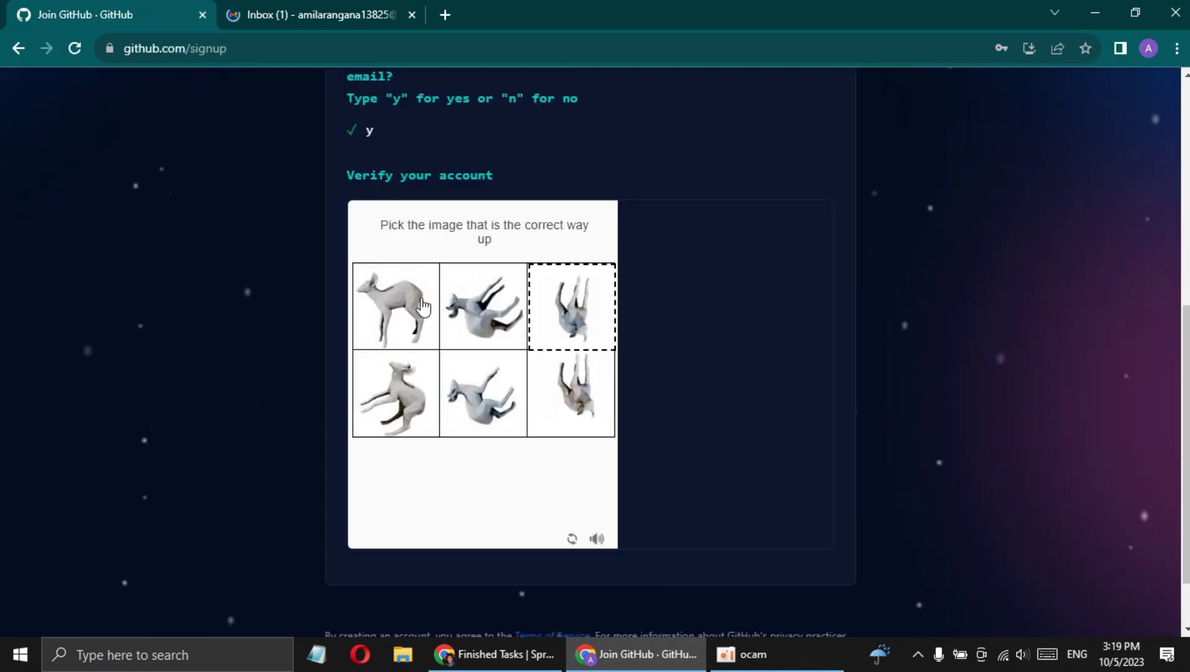
left_click(422, 306)
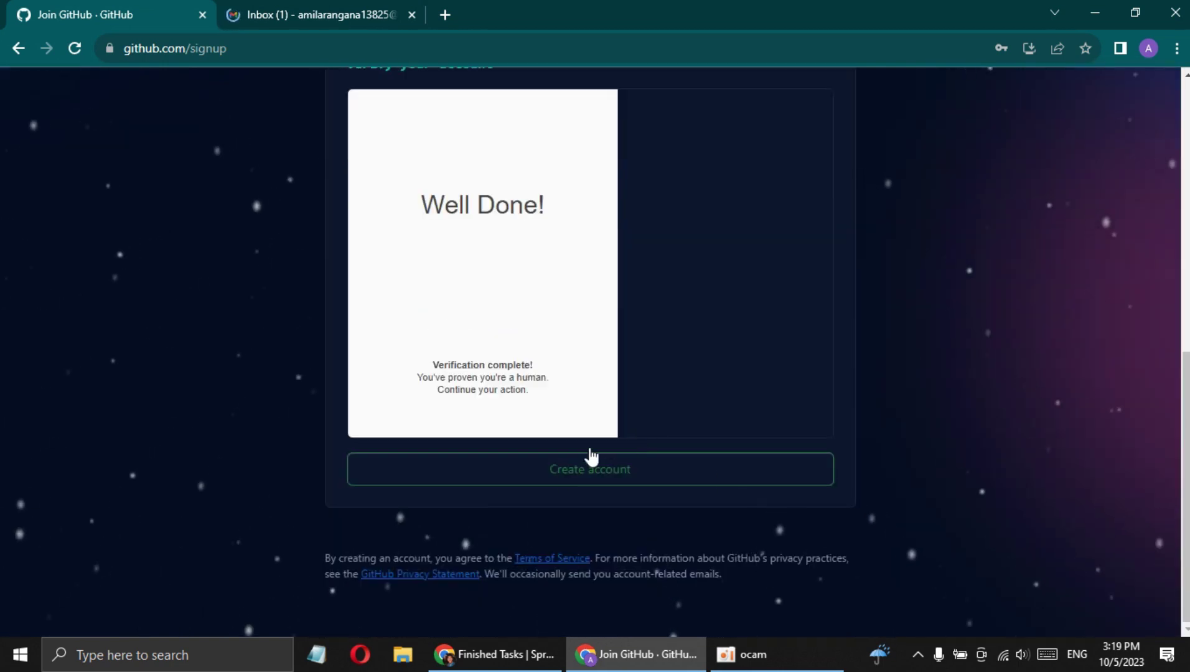
left_click(613, 482)
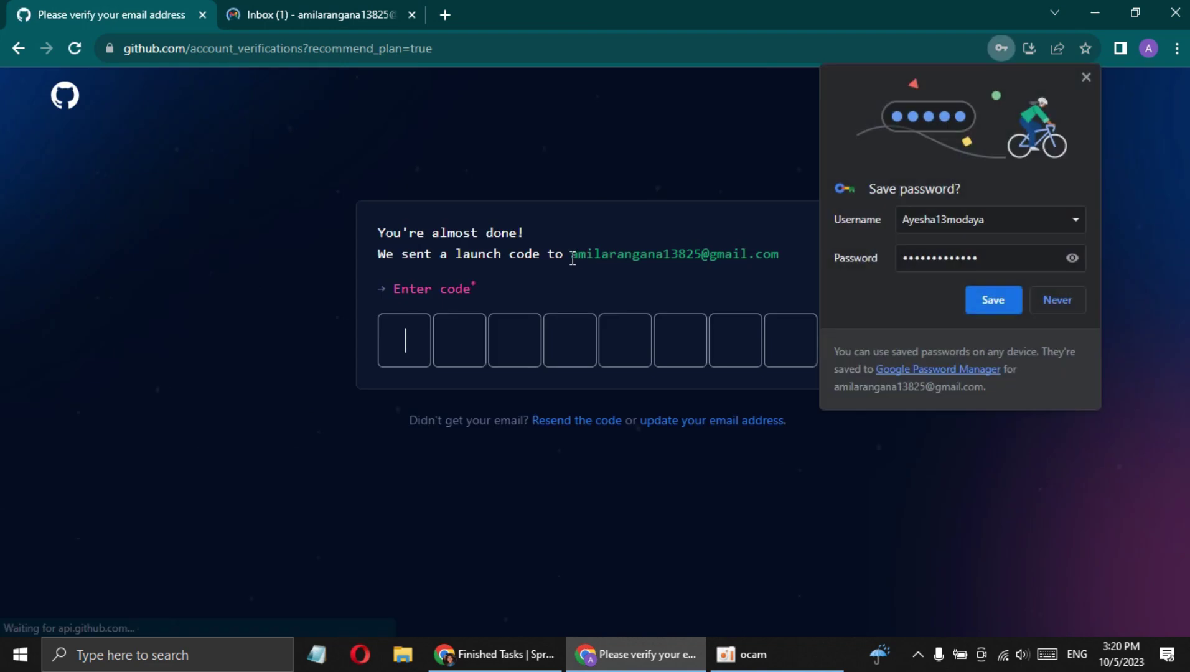
Decline saving the password, open GitHub's launch-code email in Gmail, and copy the code
left_click(1077, 297)
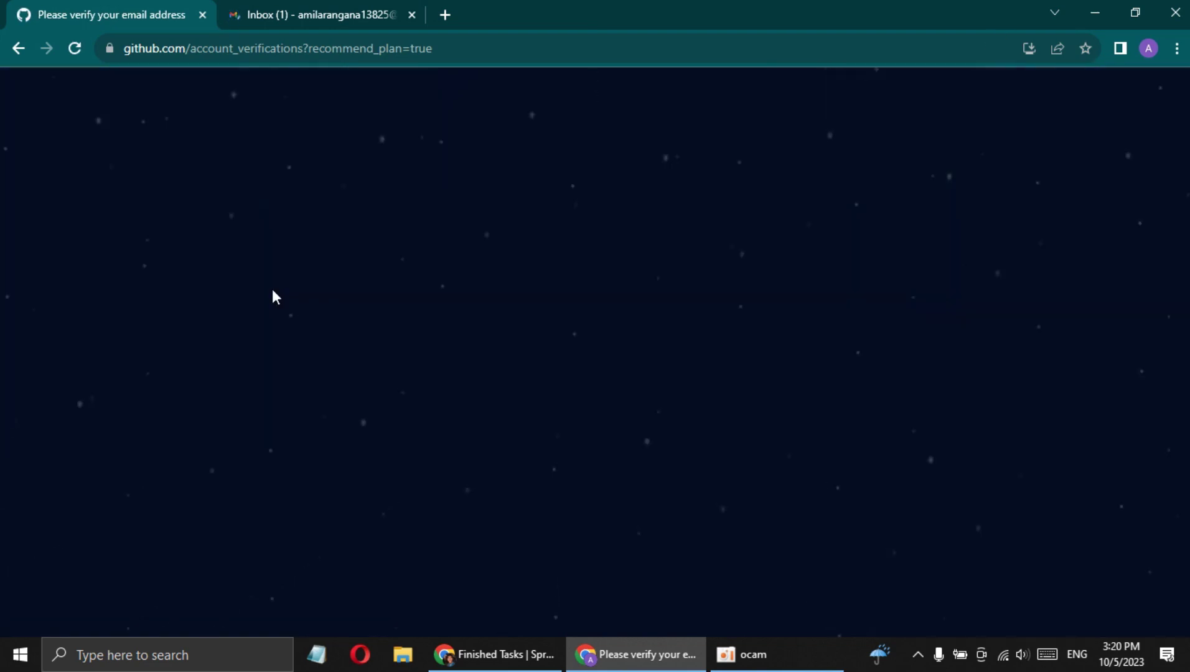
left_click(270, 8)
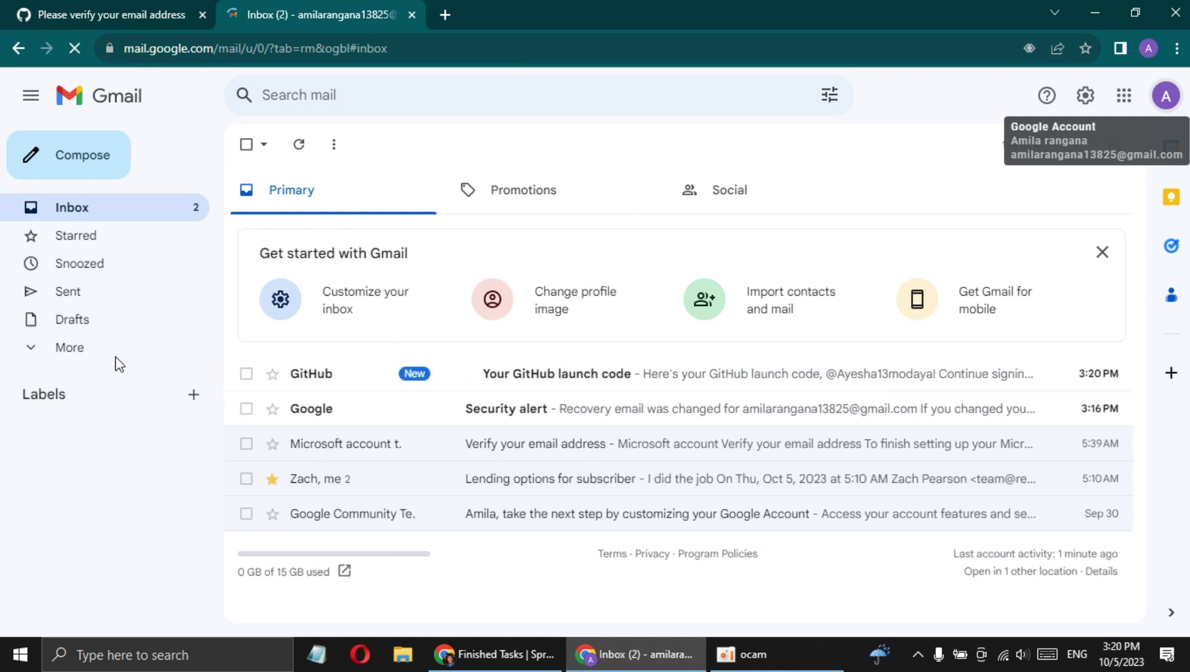
left_click(109, 355)
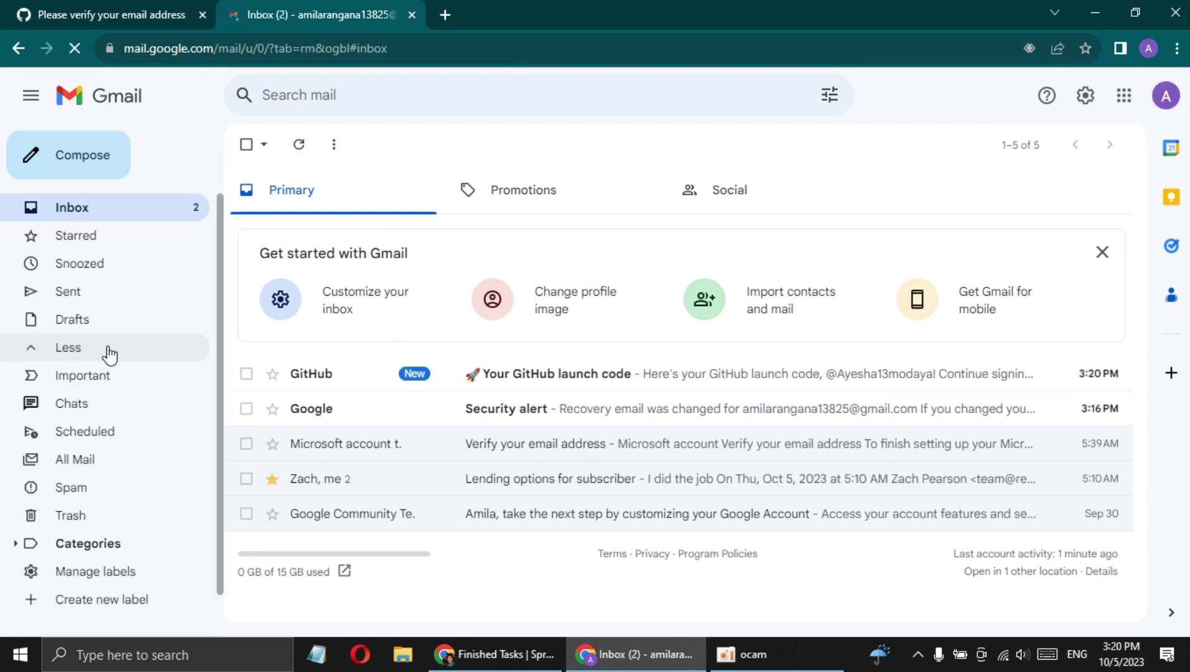
left_click(543, 382)
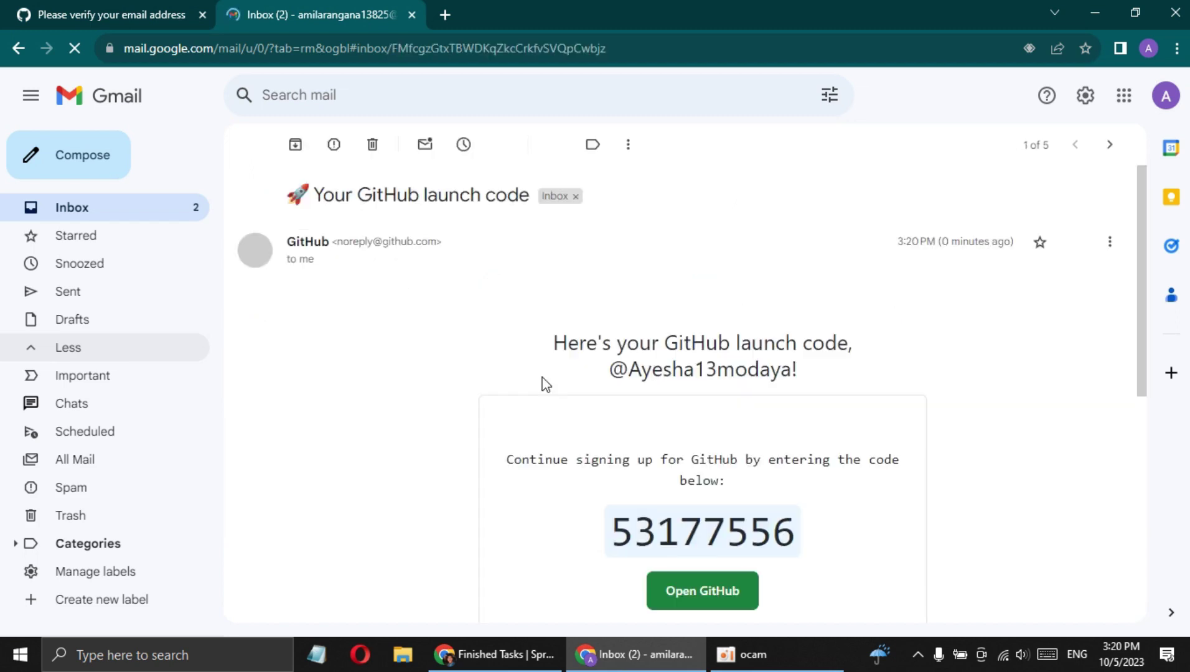
scroll(704, 516, "down", 3)
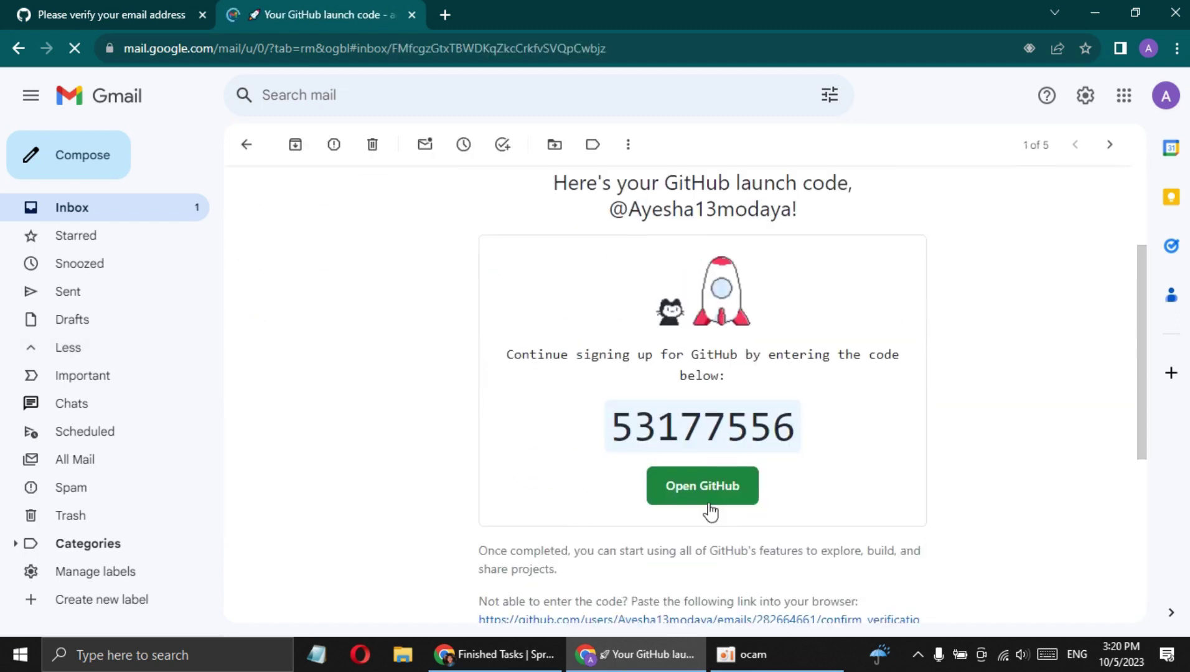
double_click(717, 430)
key("ctrl+c")
left_click(3, 7)
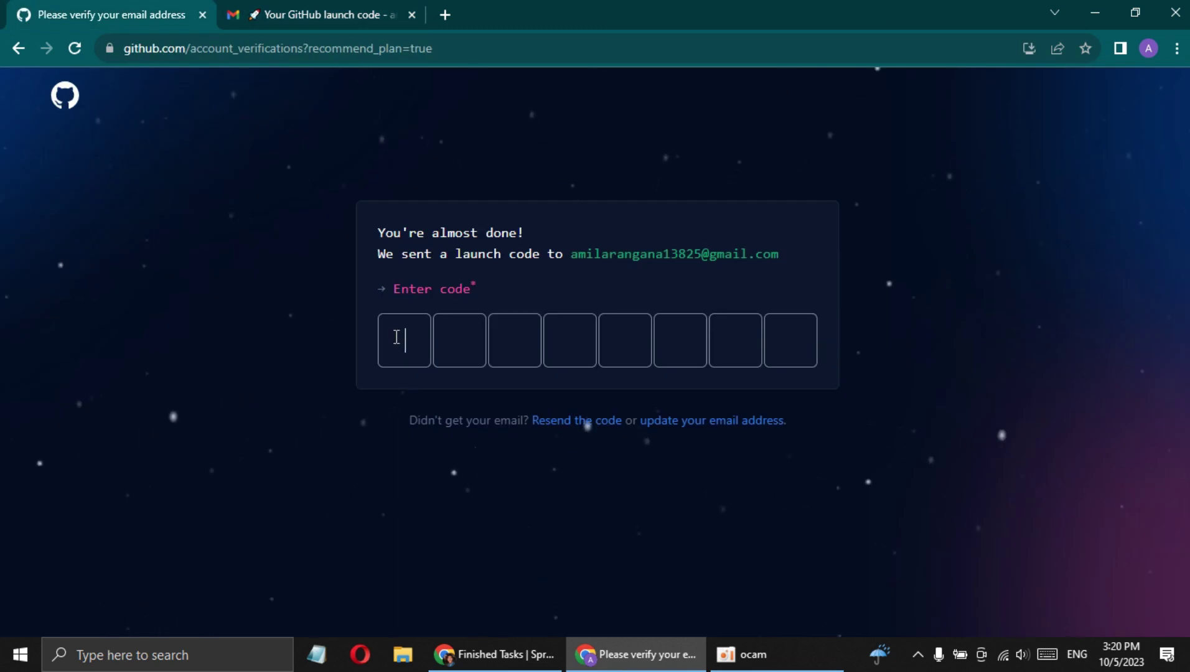
Paste the emailed launch code into GitHub's code boxes and skip personalization
key("ctrl+v")
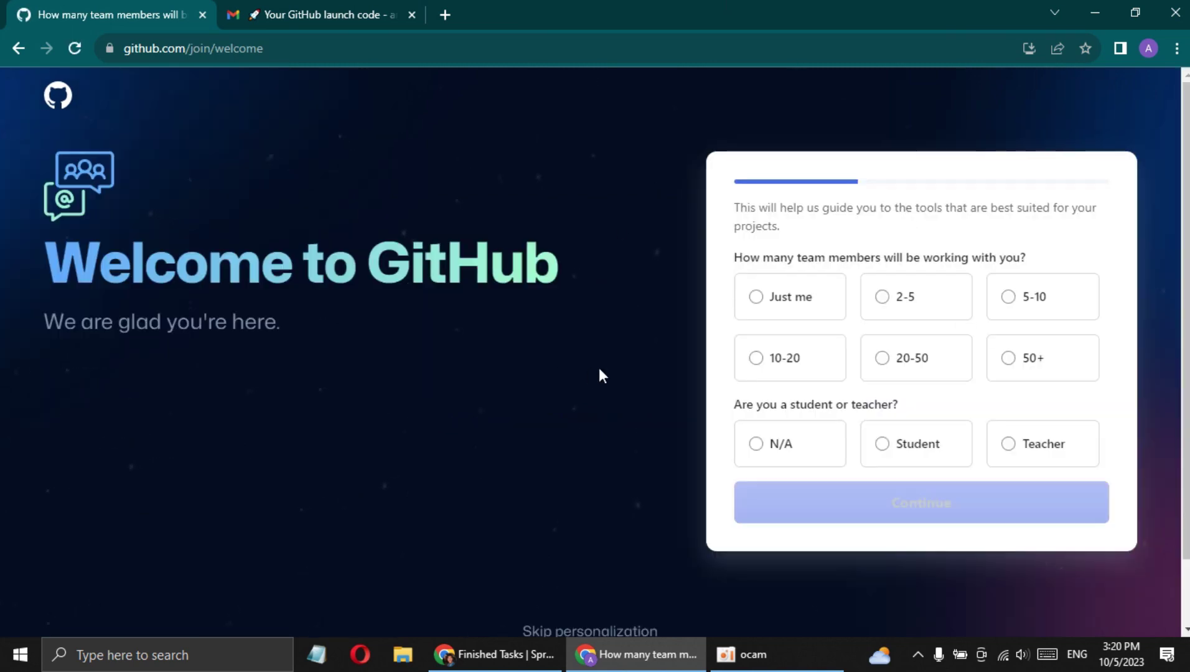
scroll(888, 581, "down", 1)
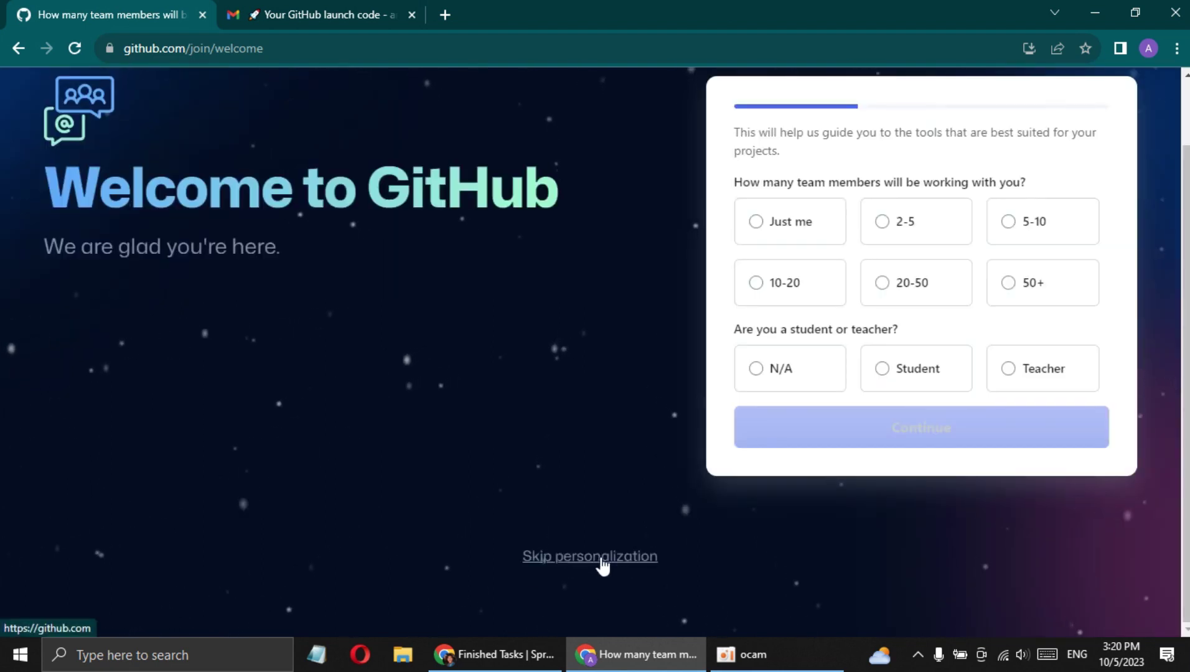
left_click(594, 555)
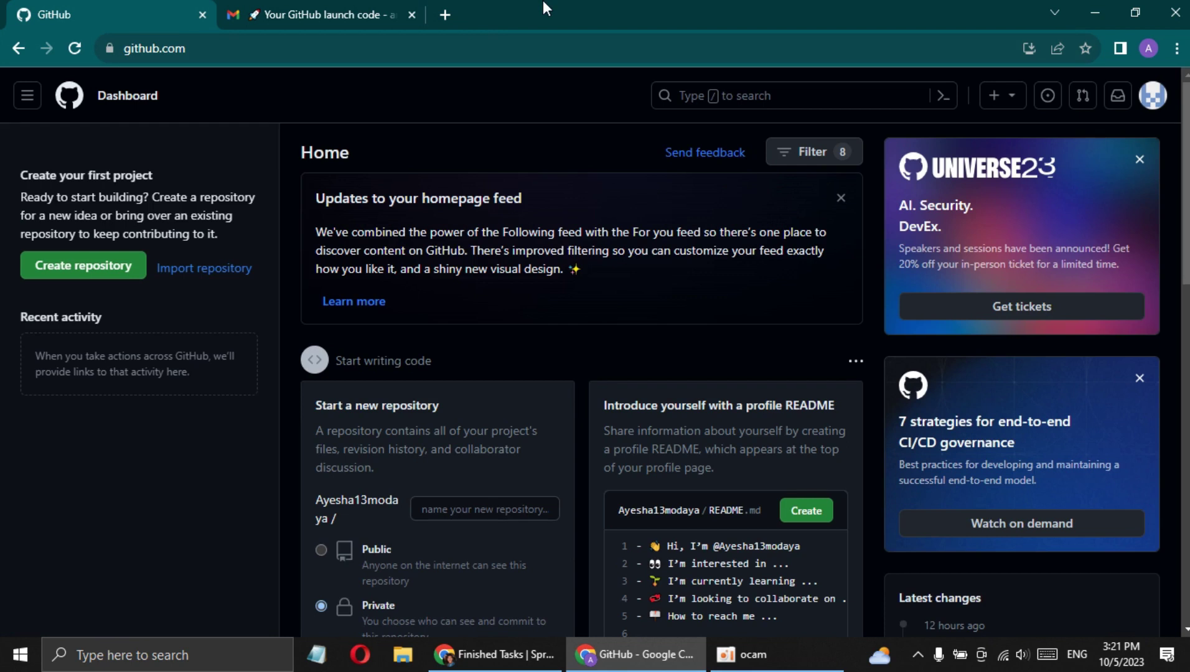
Bring the SproutGigs finished tasks window back in front of GitHub's dashboard
left_click(511, 654)
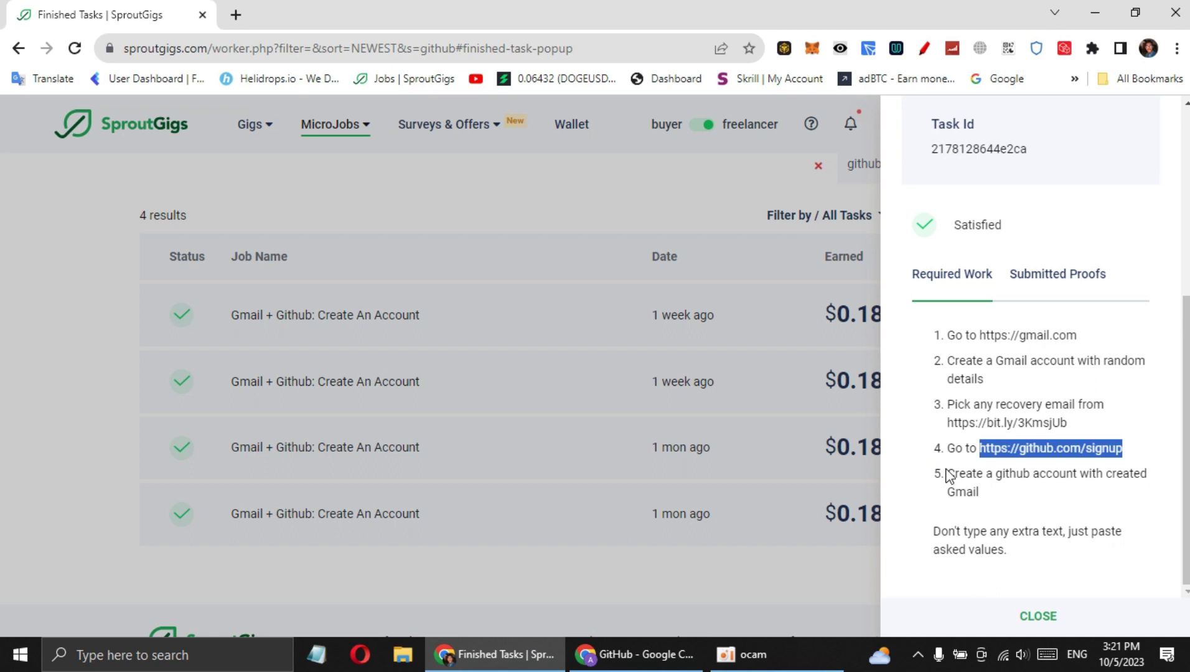
Review the submitted proofs' Gmail ID and Gmail Password entries
left_click_drag(947, 476, 990, 497)
left_click(991, 496)
left_click(1038, 298)
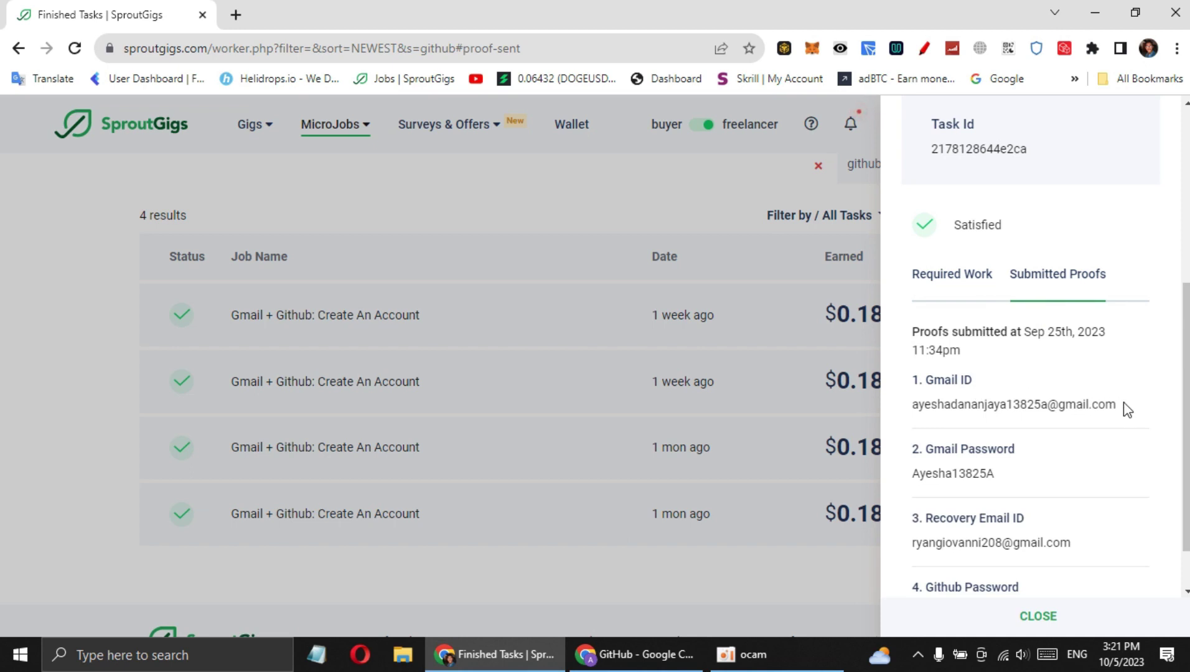
left_click_drag(1123, 403, 944, 411)
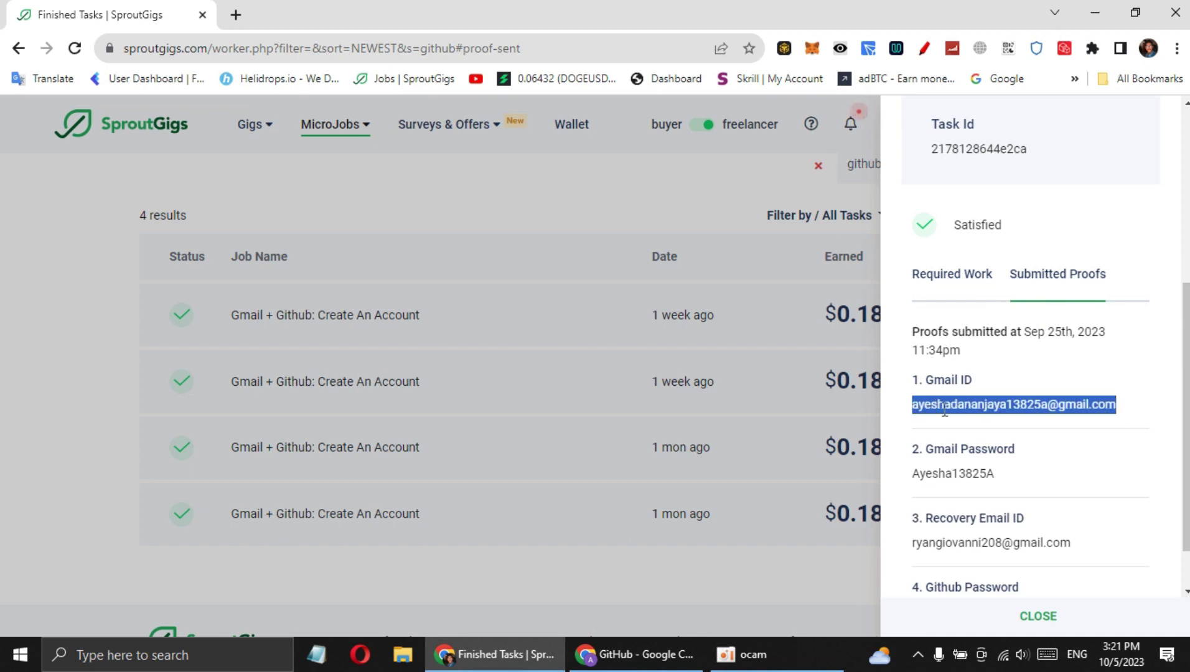
left_click(1005, 447)
left_click(957, 457)
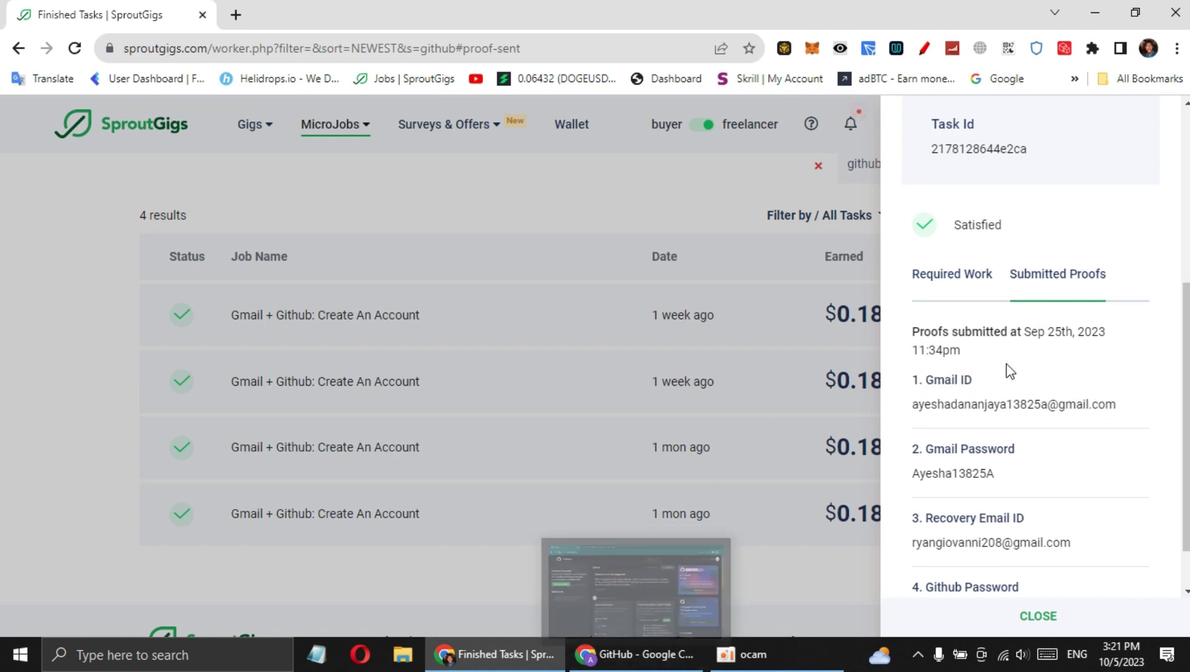
left_click(993, 473)
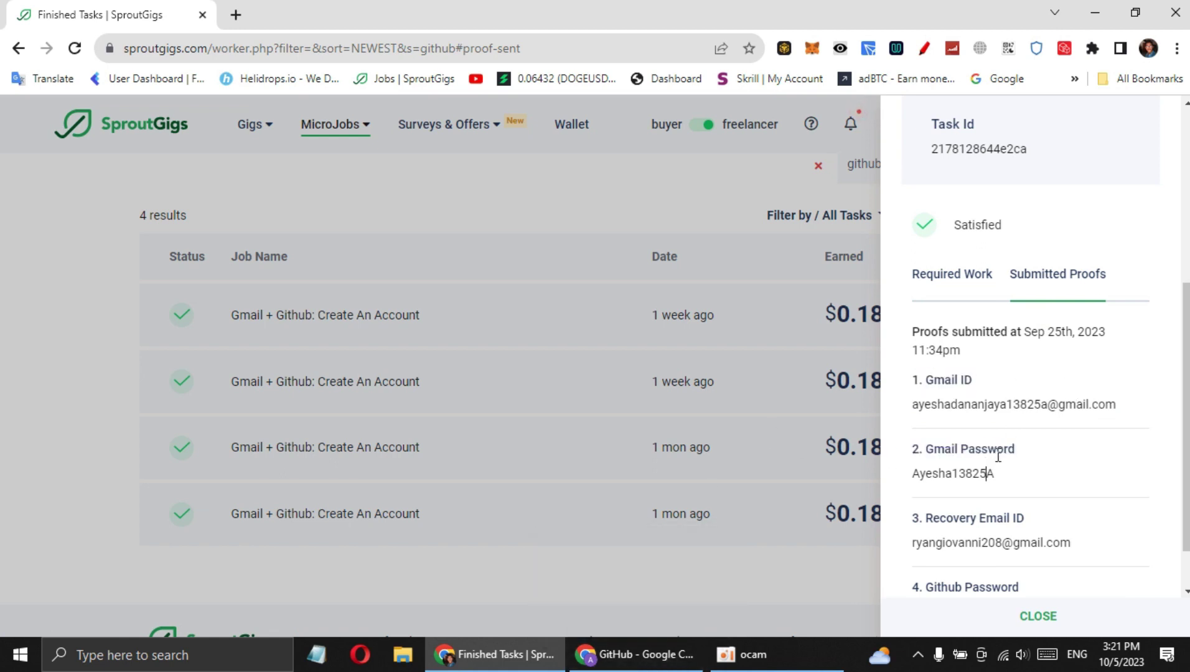
Check the Recovery Email ID proof and the task's required work steps, then return to the GitHub browser window
scroll(1011, 459, "down", 1)
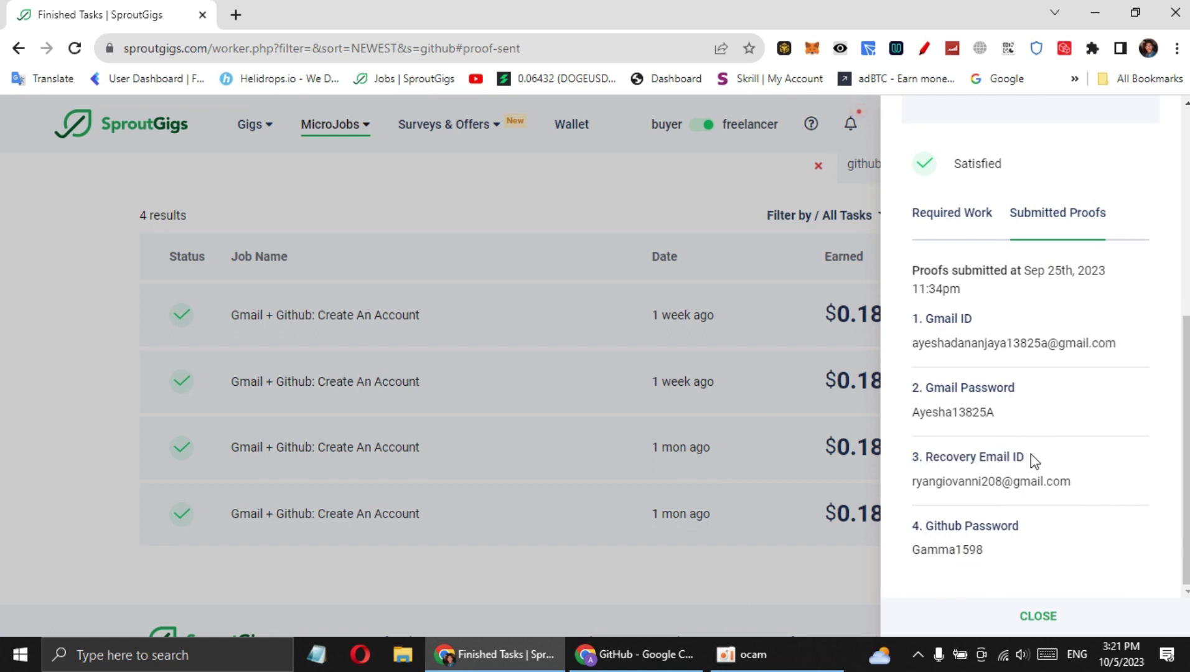
left_click_drag(1027, 458, 911, 458)
left_click(948, 462)
left_click(969, 237)
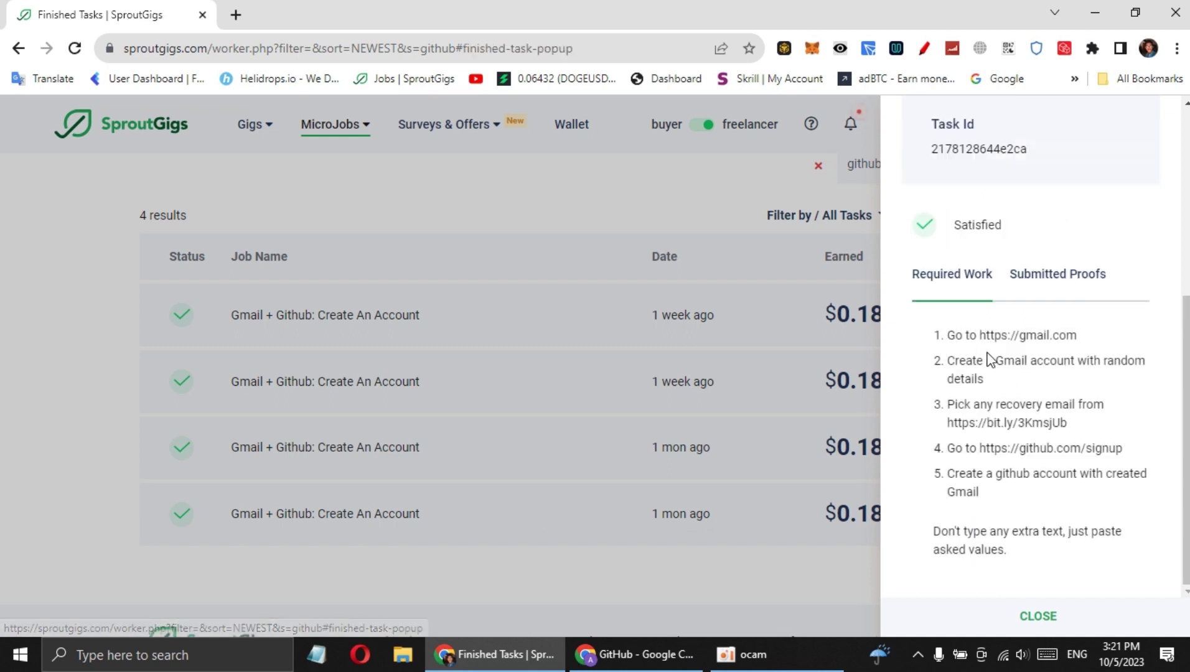
left_click(644, 654)
Read Google's Security alert about the changed recovery email, then open Manage your Google Account
left_click(353, 9)
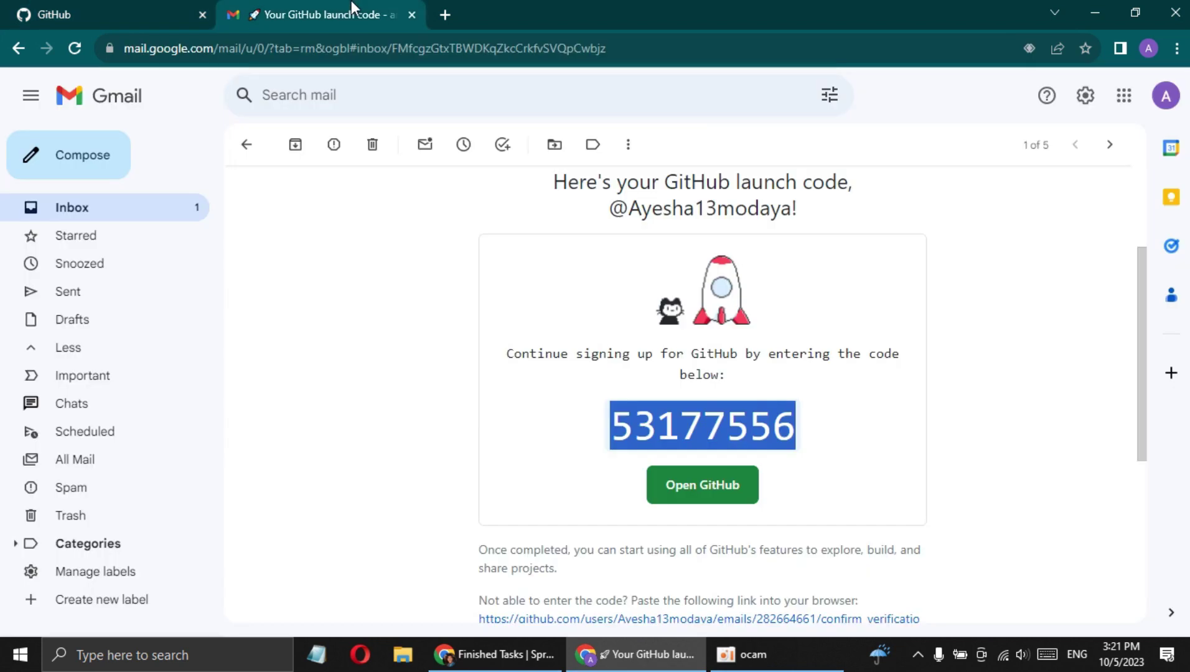
left_click(247, 144)
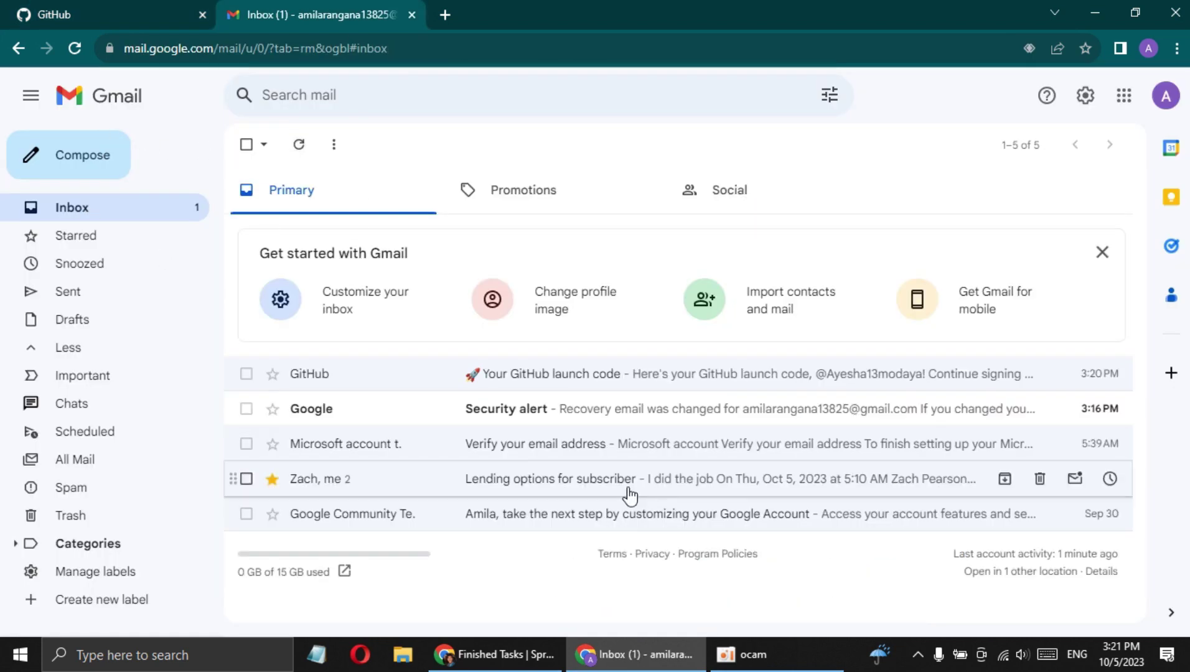
left_click(522, 414)
scroll(657, 427, "down", 2)
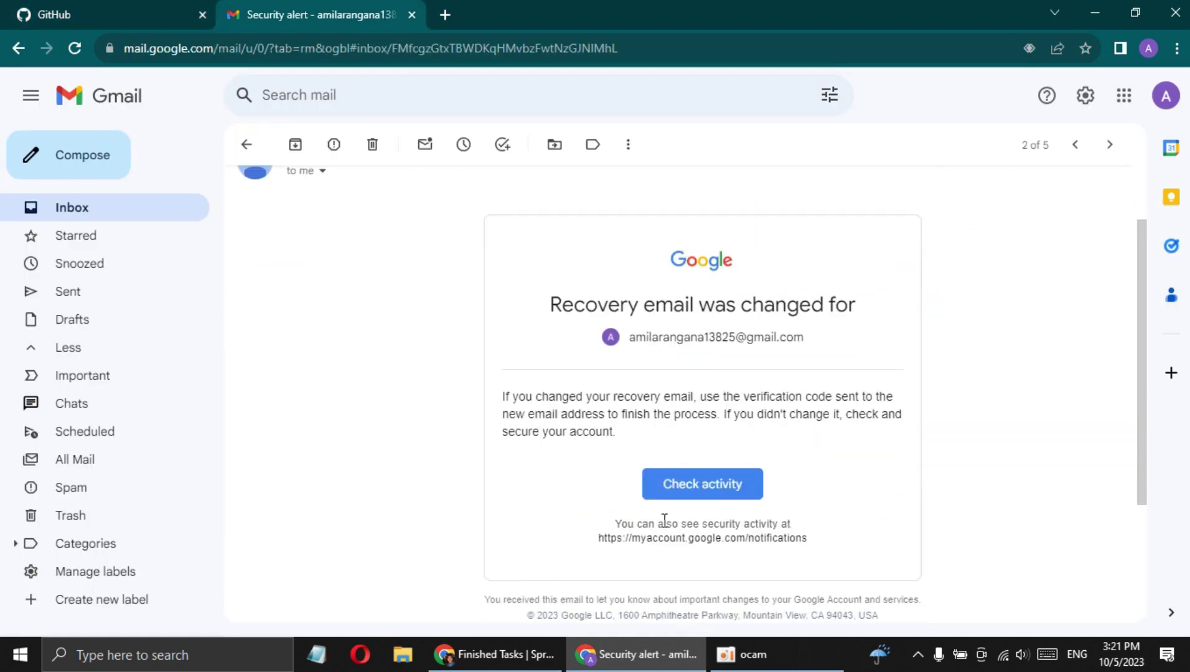
scroll(656, 449, "up", 2)
left_click(1169, 94)
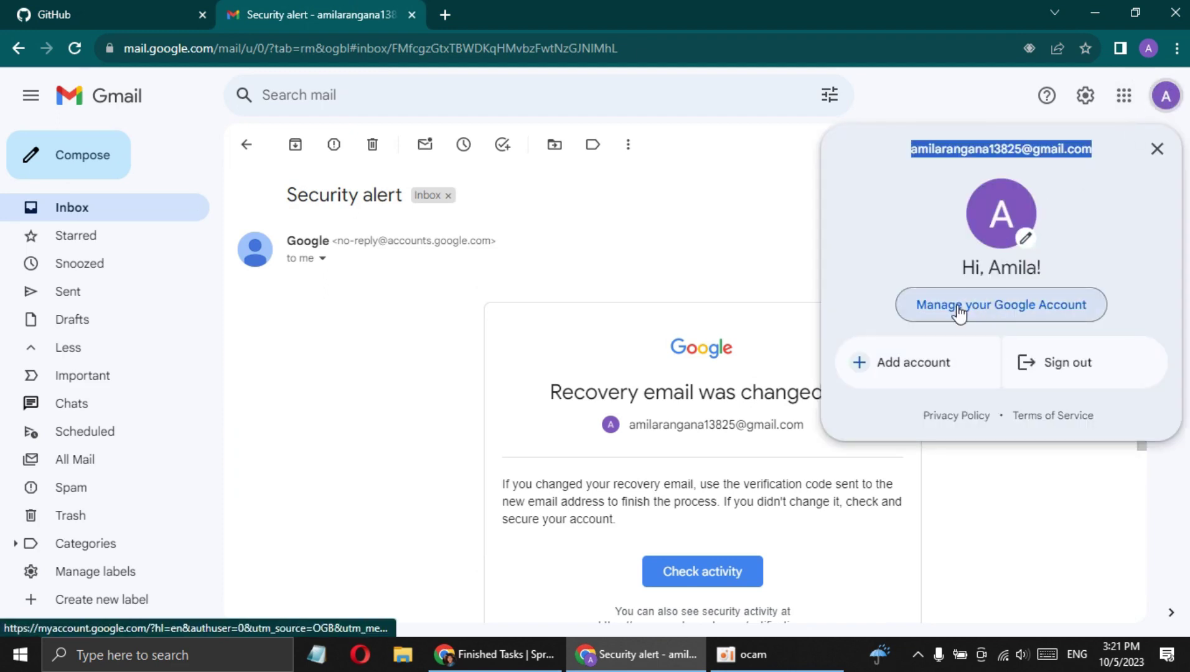
left_click(962, 314)
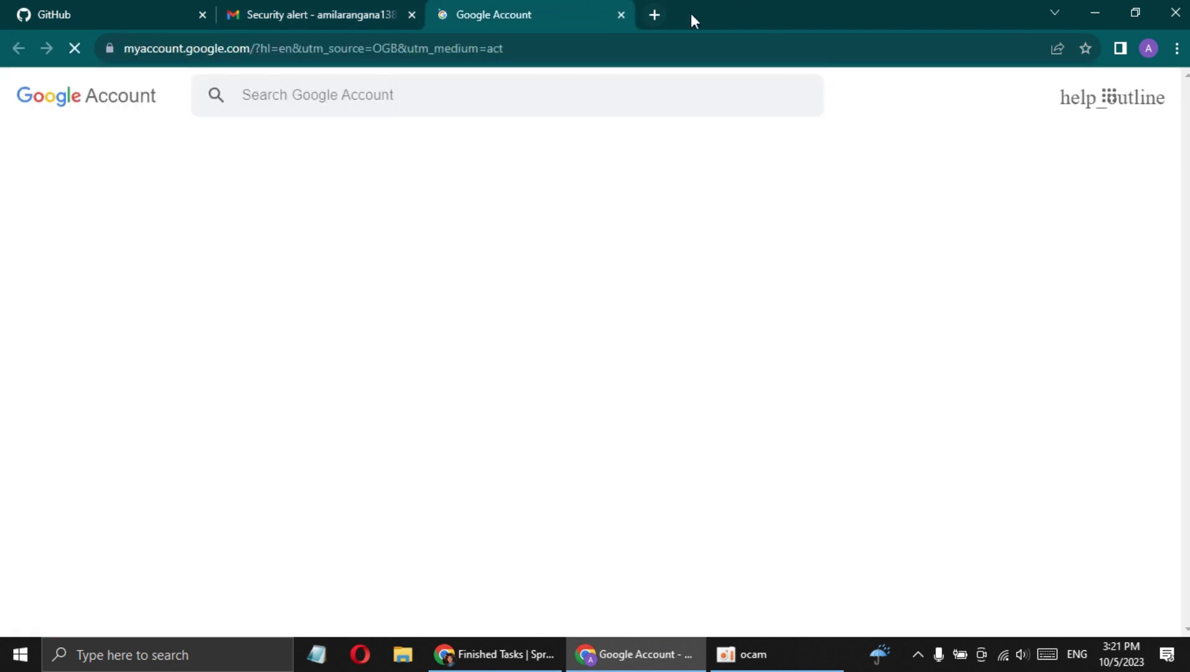
Open the Google Account Security page and review the sign-in and recovery settings
left_click(75, 278)
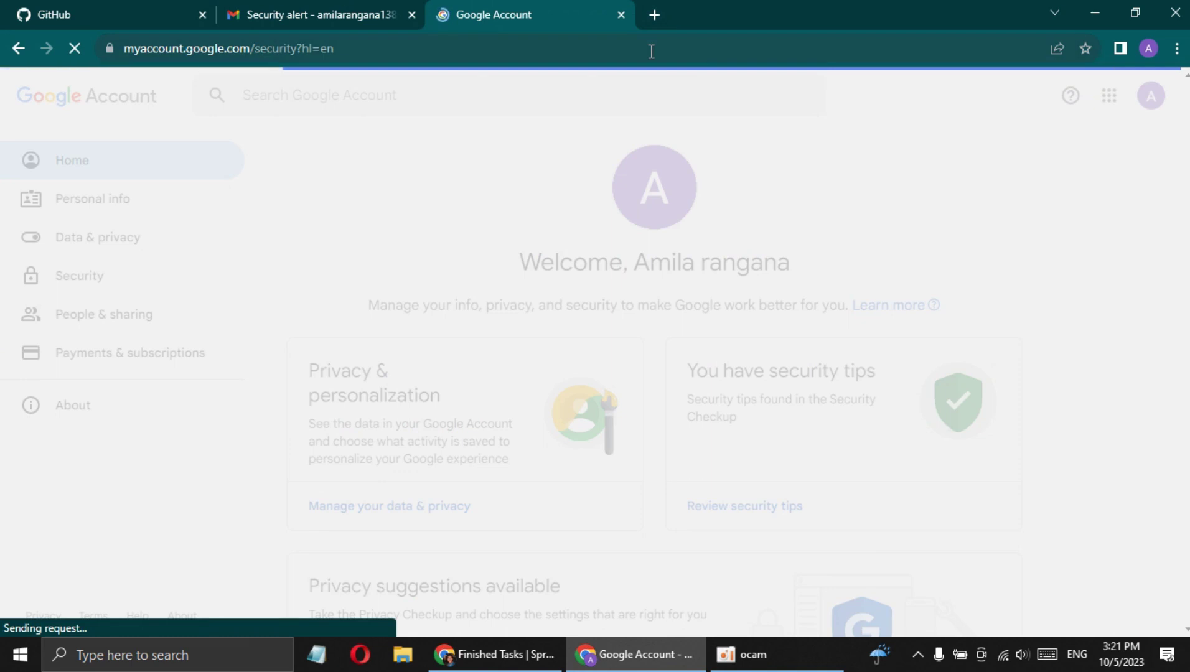
scroll(822, 361, "down", 3)
scroll(821, 385, "down", 7)
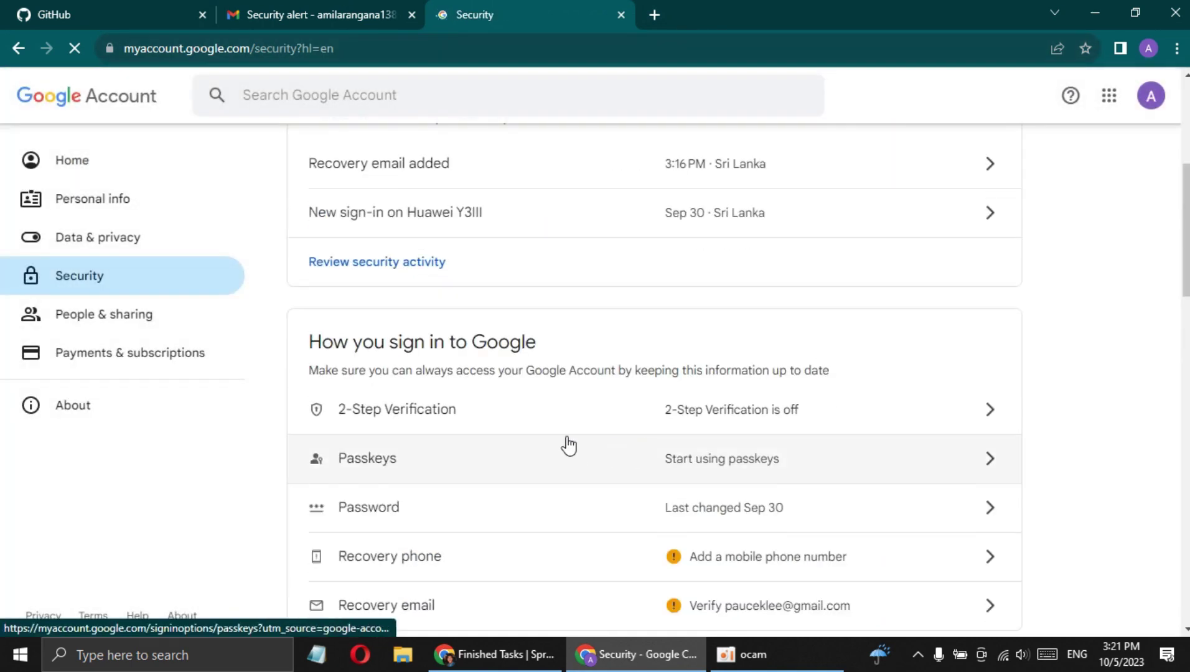
scroll(498, 404, "up", 2)
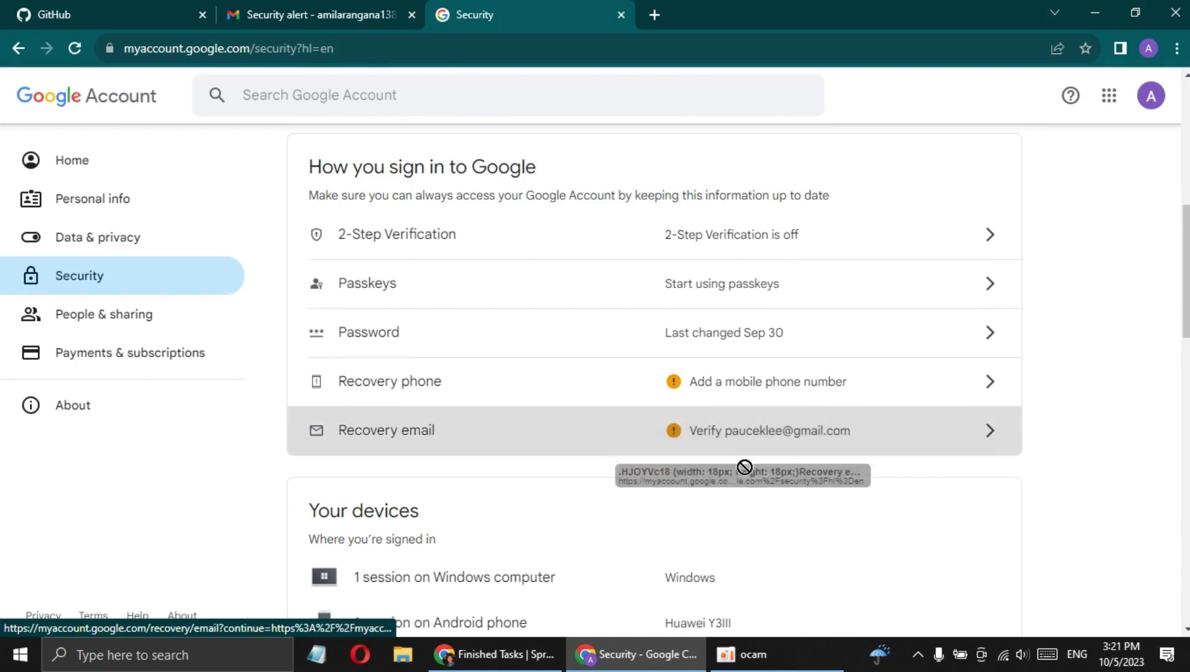
Dismiss the oCam recorder and glance at SproutGigs Finished Tasks before returning to Security
left_click(722, 654)
left_click(677, 654)
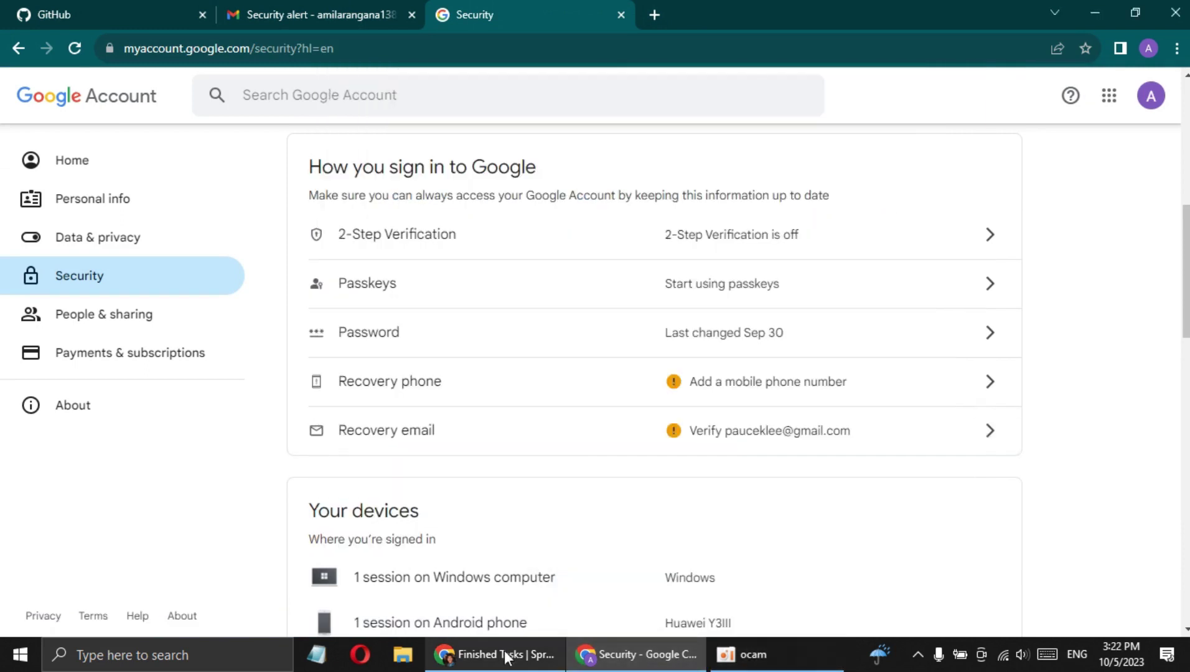
left_click(505, 654)
left_click(684, 655)
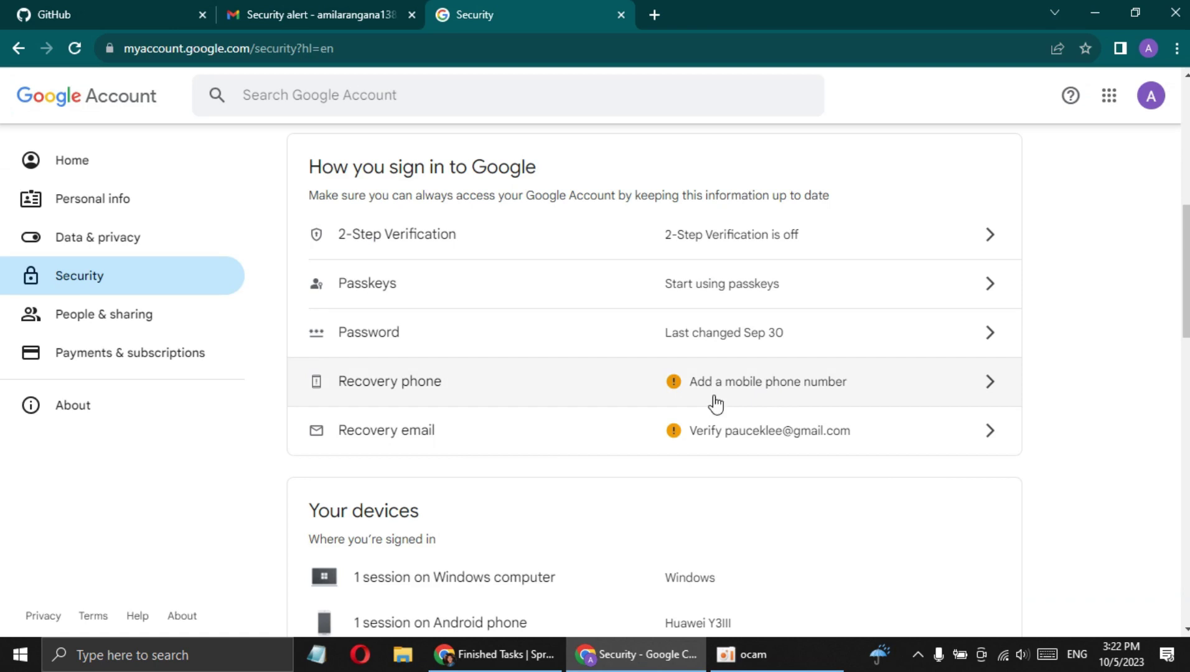
Compare the task's submitted proofs against the GitHub dashboard
left_click(505, 653)
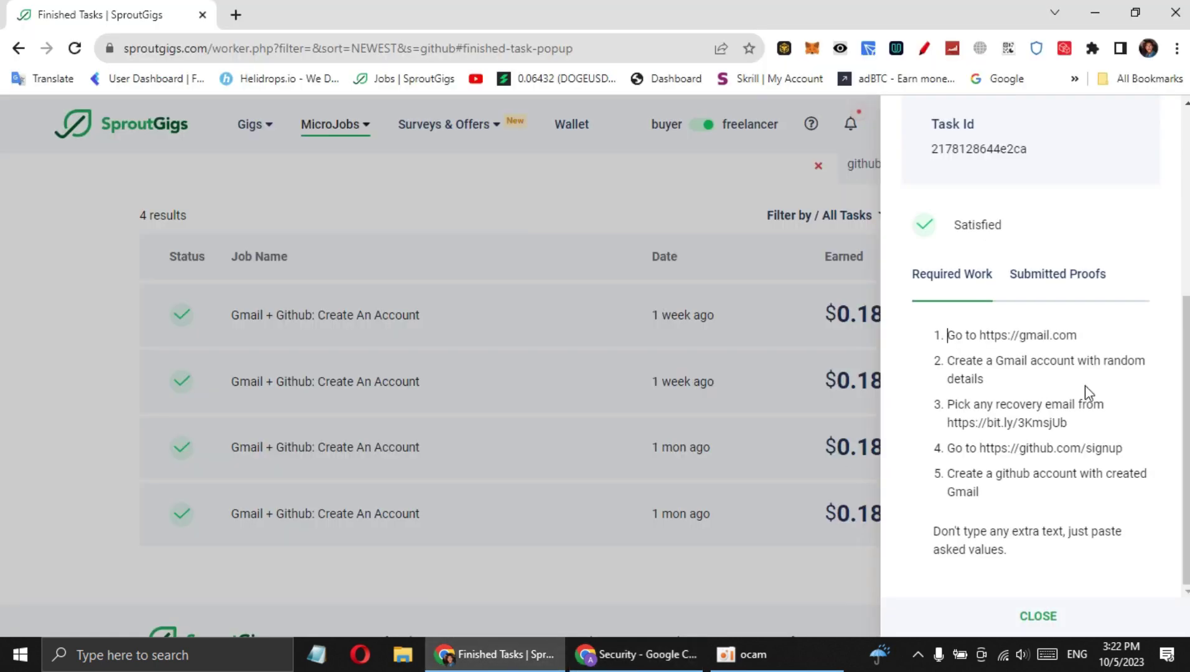
left_click(1052, 274)
scroll(1002, 491, "down", 1)
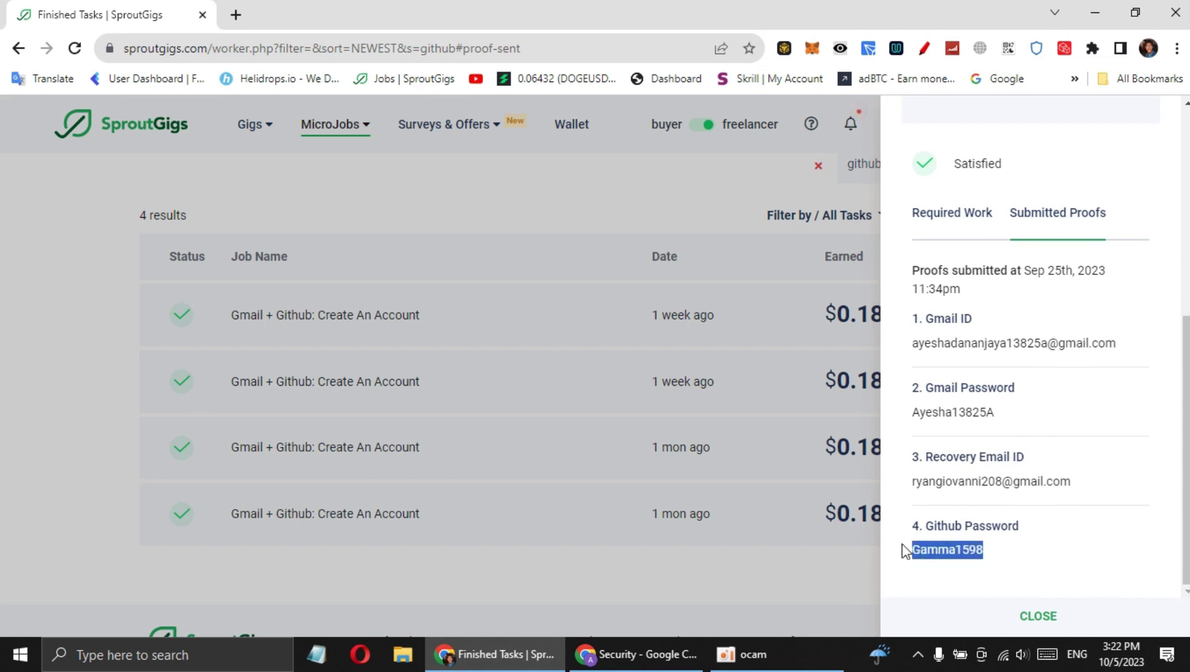
left_click(691, 654)
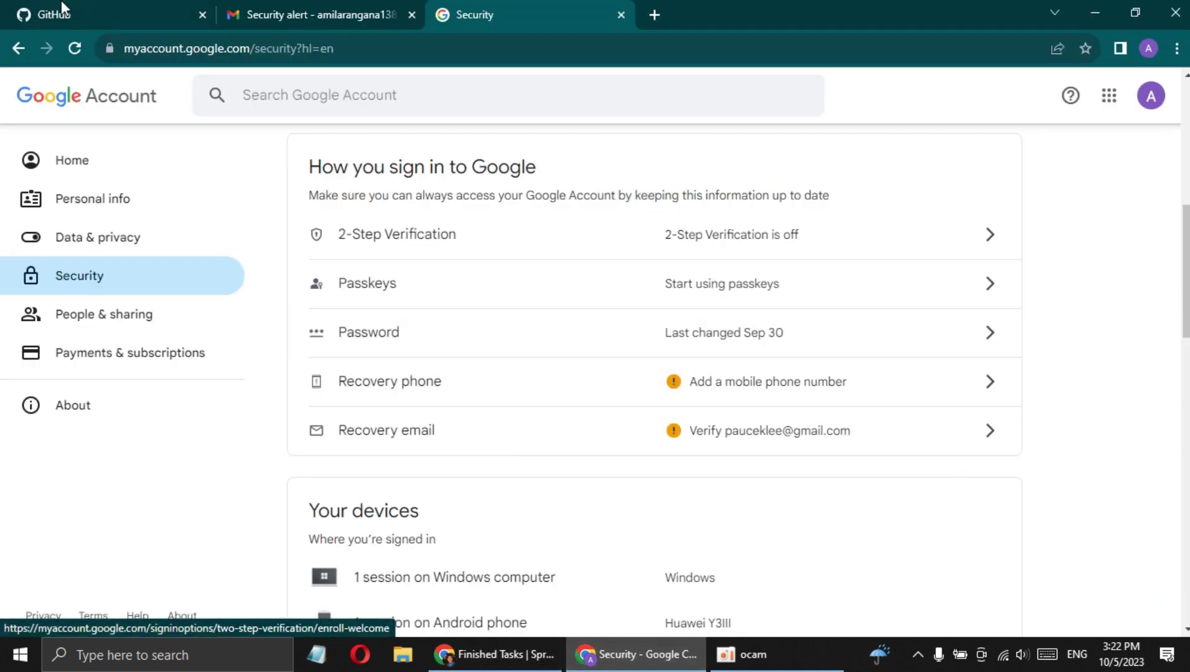
left_click(25, 11)
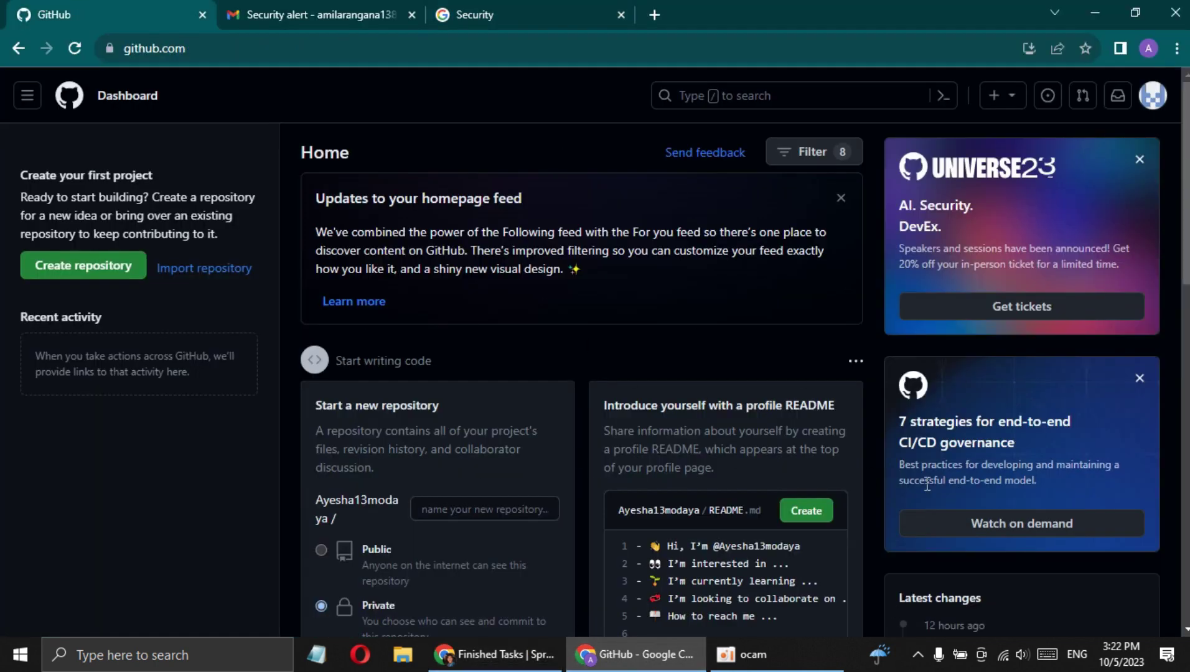
left_click(557, 660)
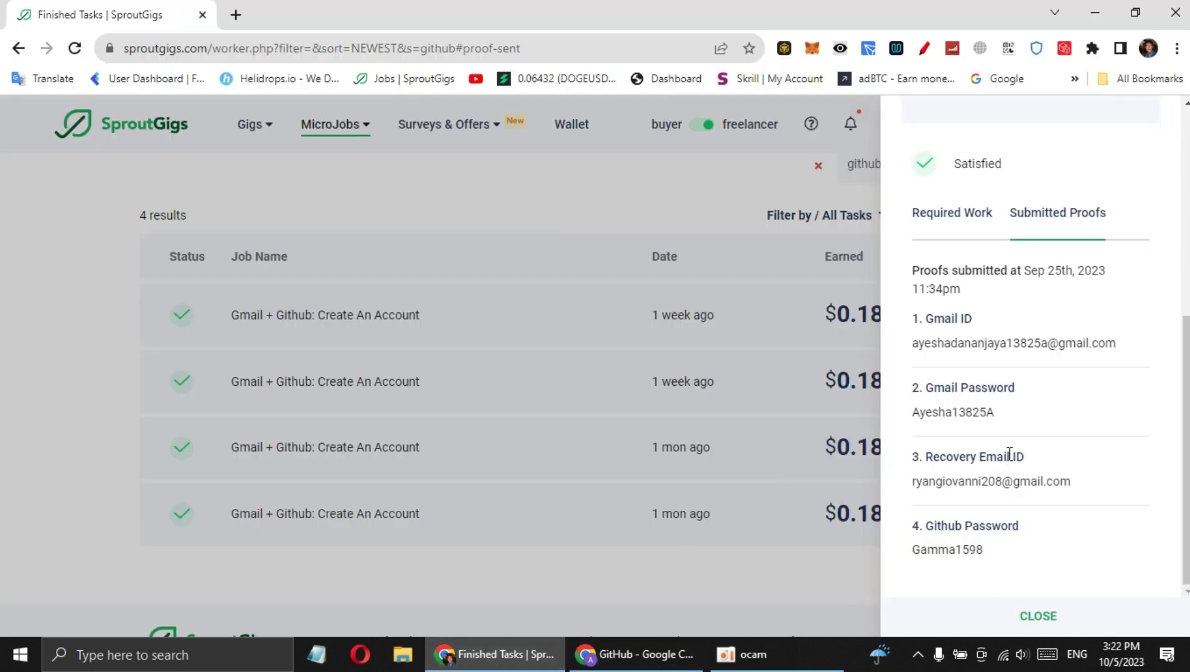
scroll(991, 372, "up", 4)
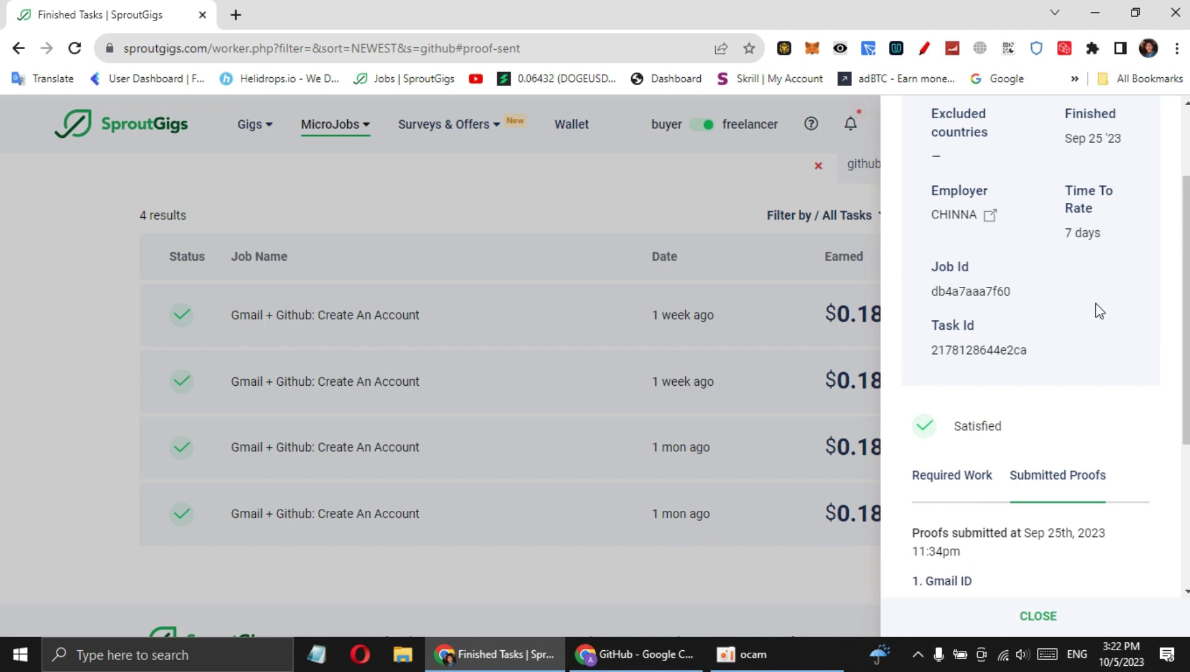
scroll(1098, 311, "down", 4)
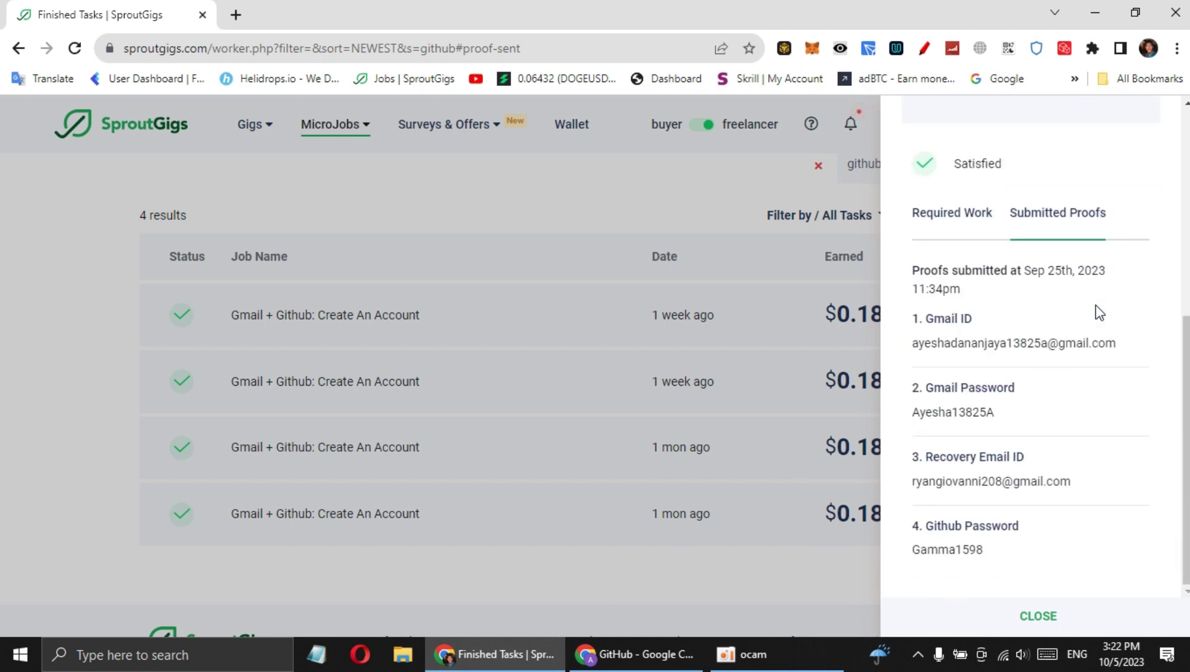
Close the task details panel and head to the SproutGigs Jobs page
left_click(687, 298)
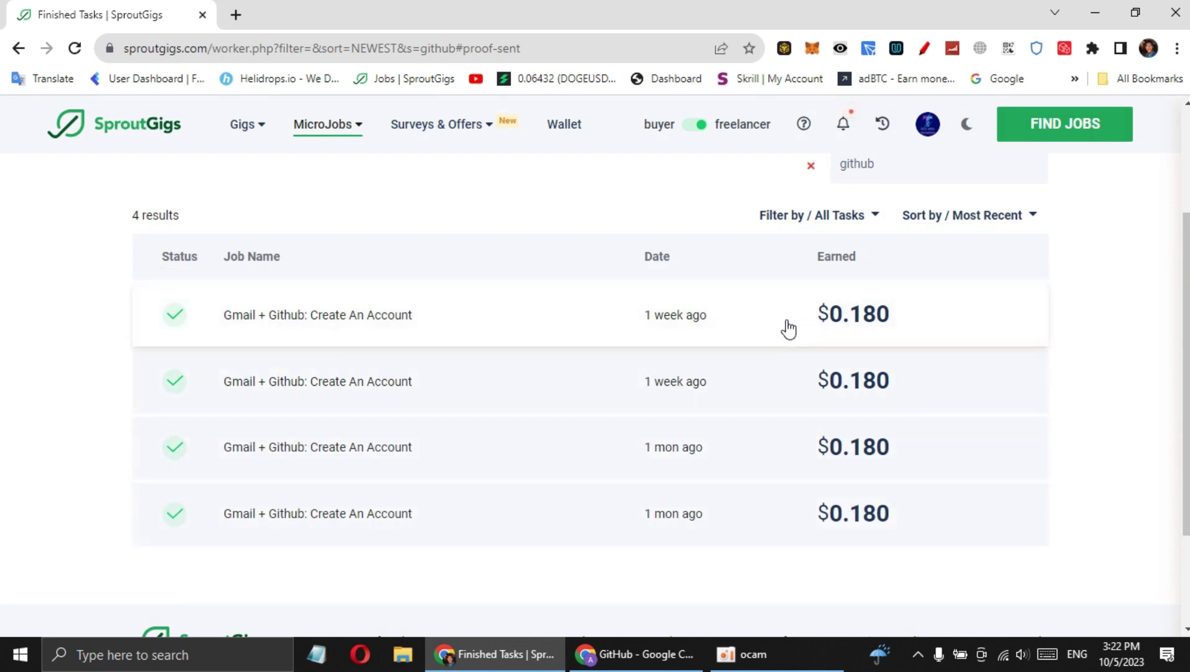
scroll(716, 332, "up", 3)
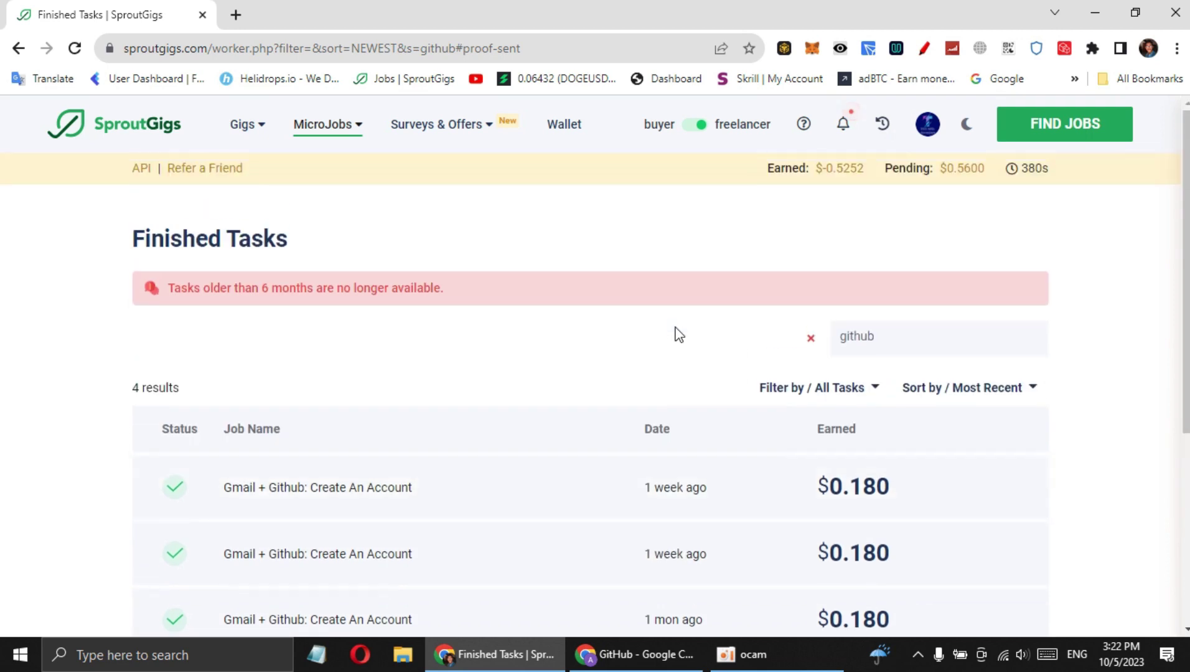
left_click(160, 116)
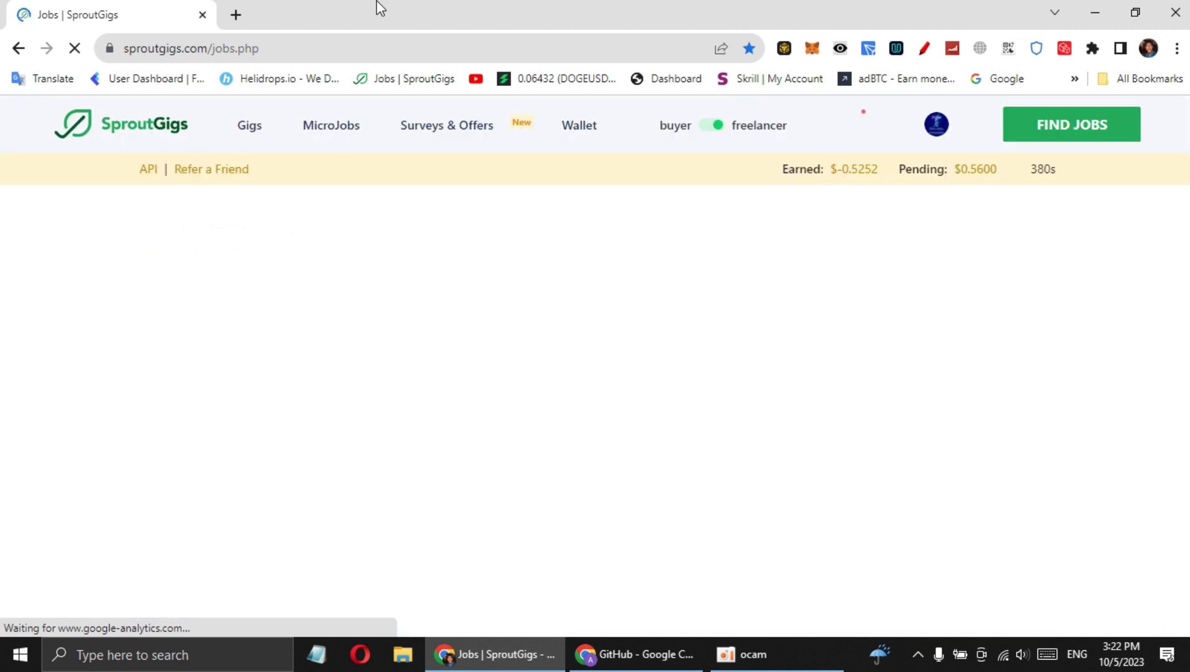
Browse down the Micro Jobs list of 460 jobs, then bring up the oCam recorder
scroll(1074, 265, "down", 10)
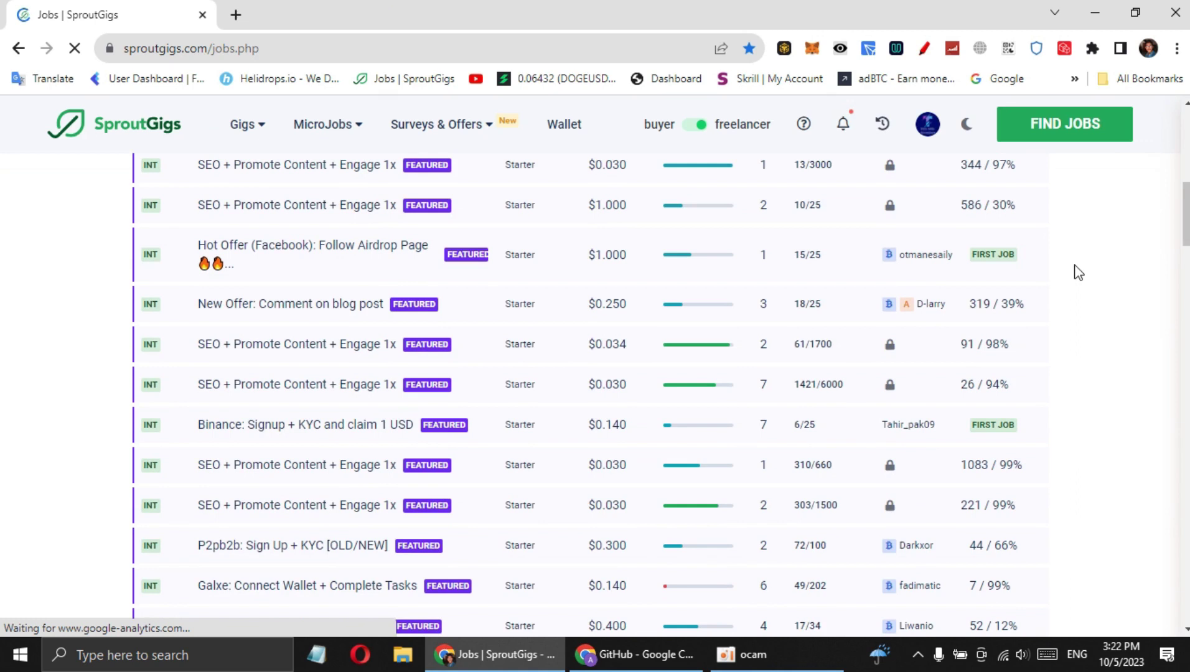
scroll(1078, 272, "down", 4)
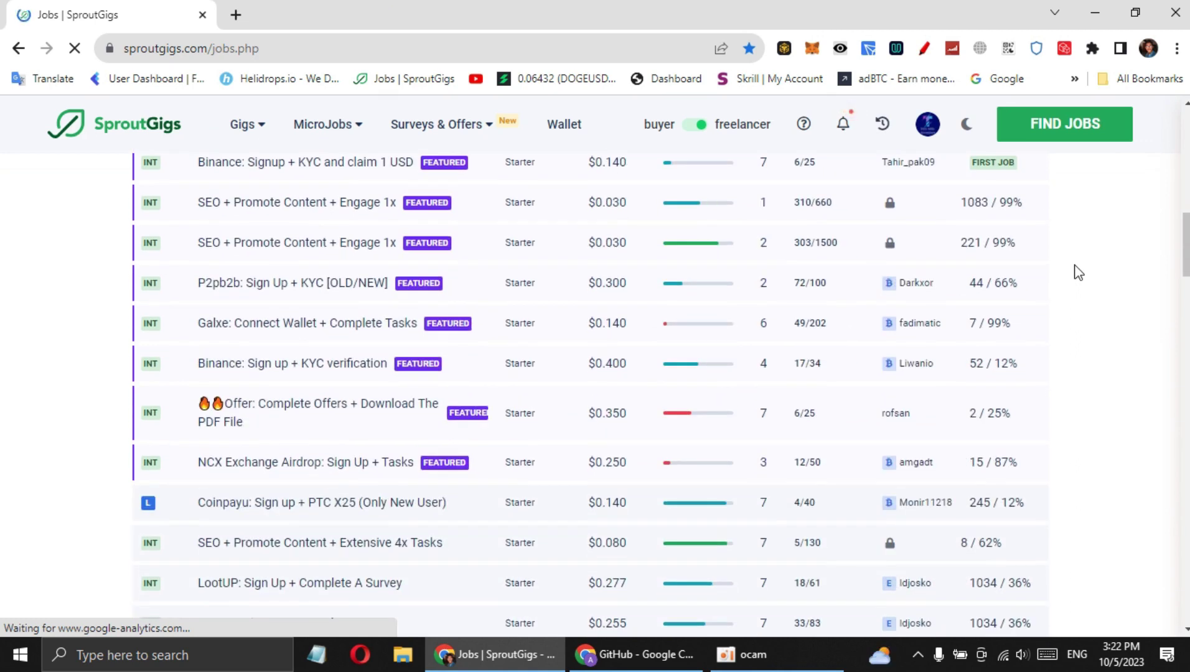
left_click(740, 654)
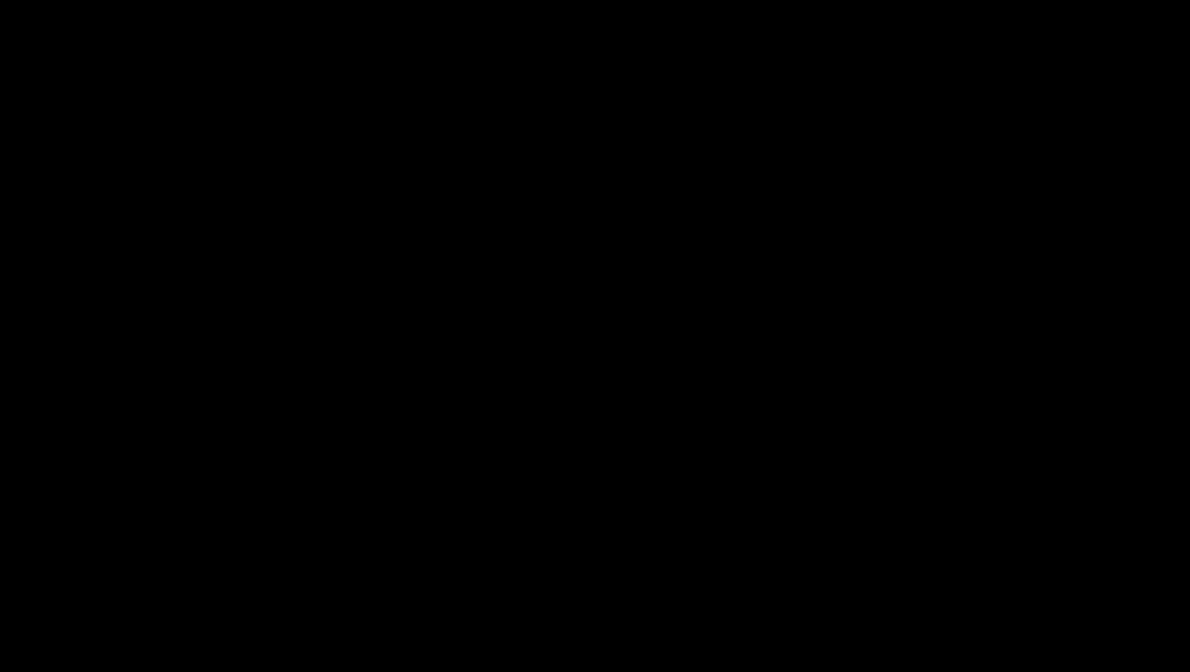